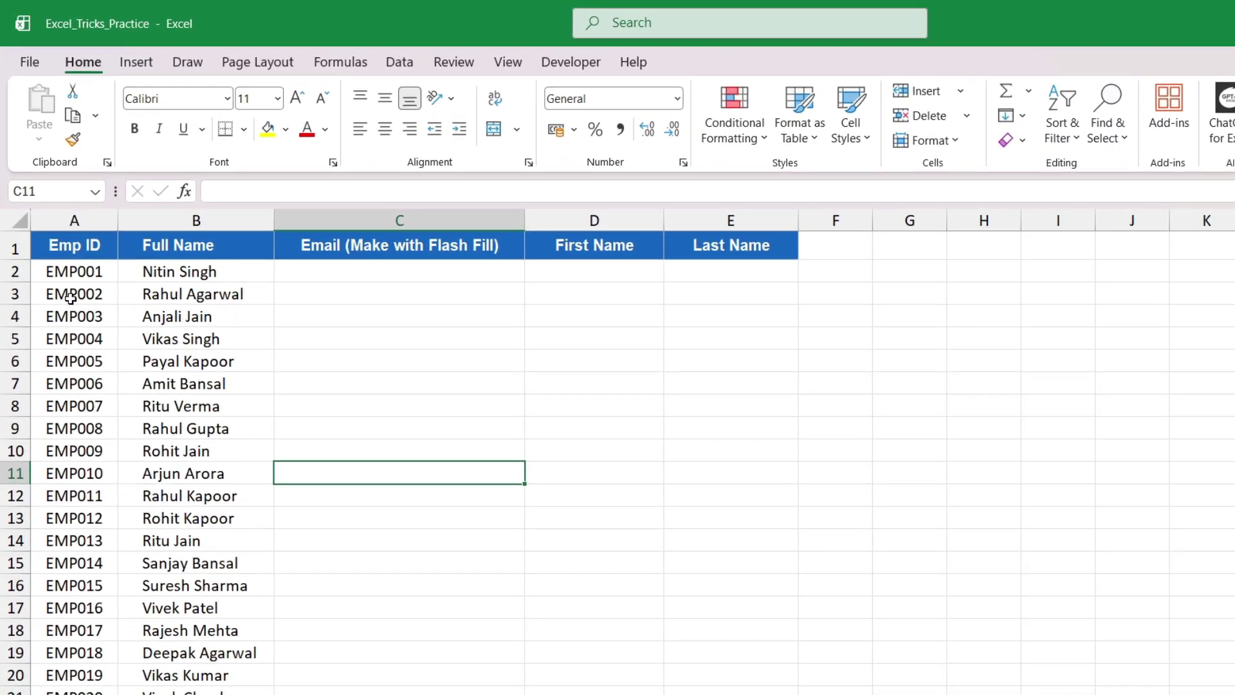
Identify the Emp ID and full name columns that make up each e-mail, and the empty Email column
drag(74, 245, 171, 540)
click(88, 314)
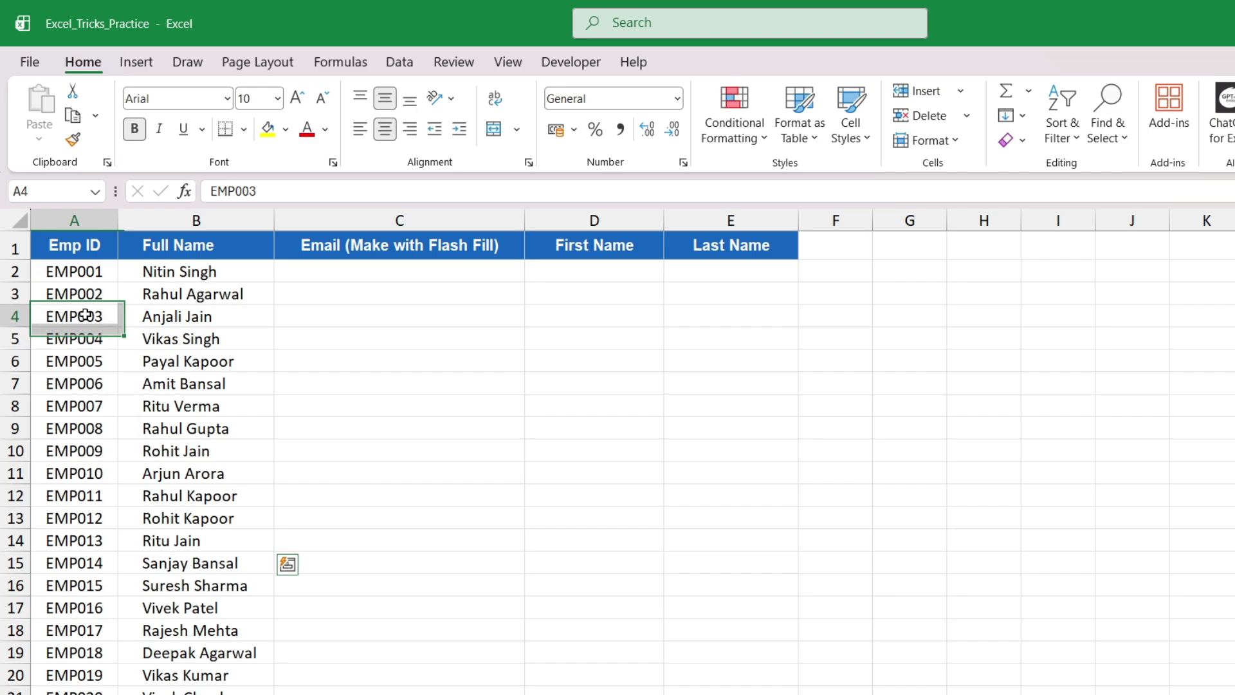
click(172, 281)
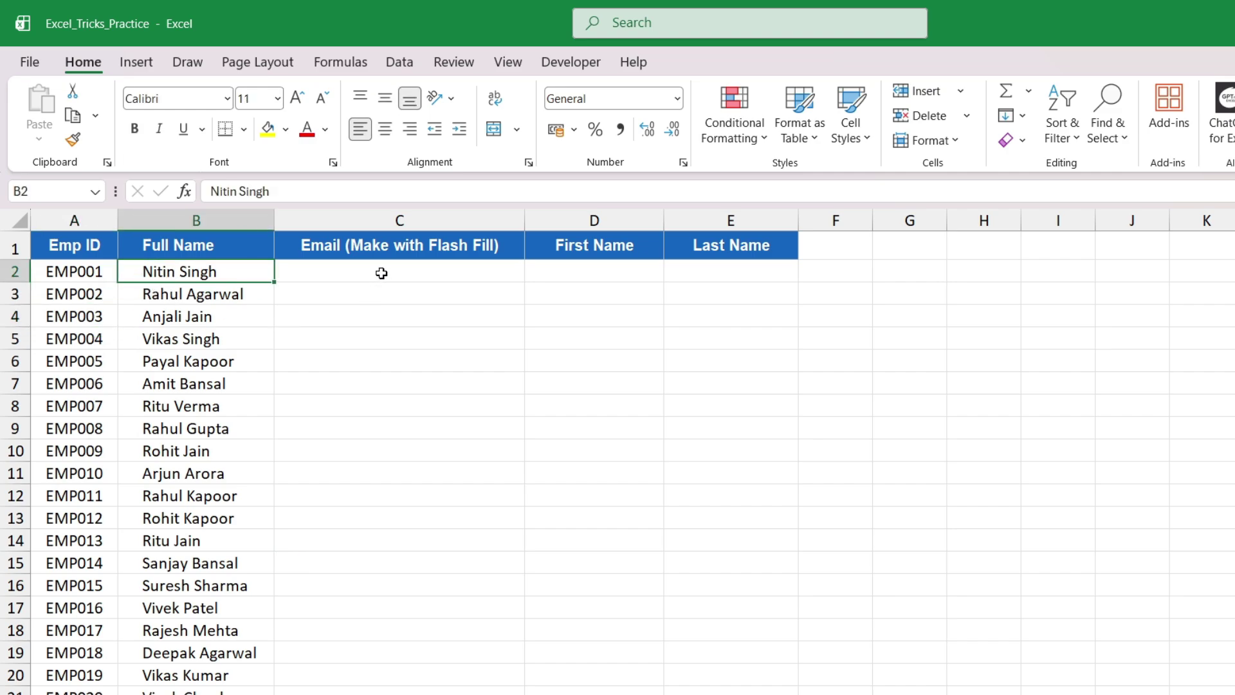
drag(381, 274, 396, 692)
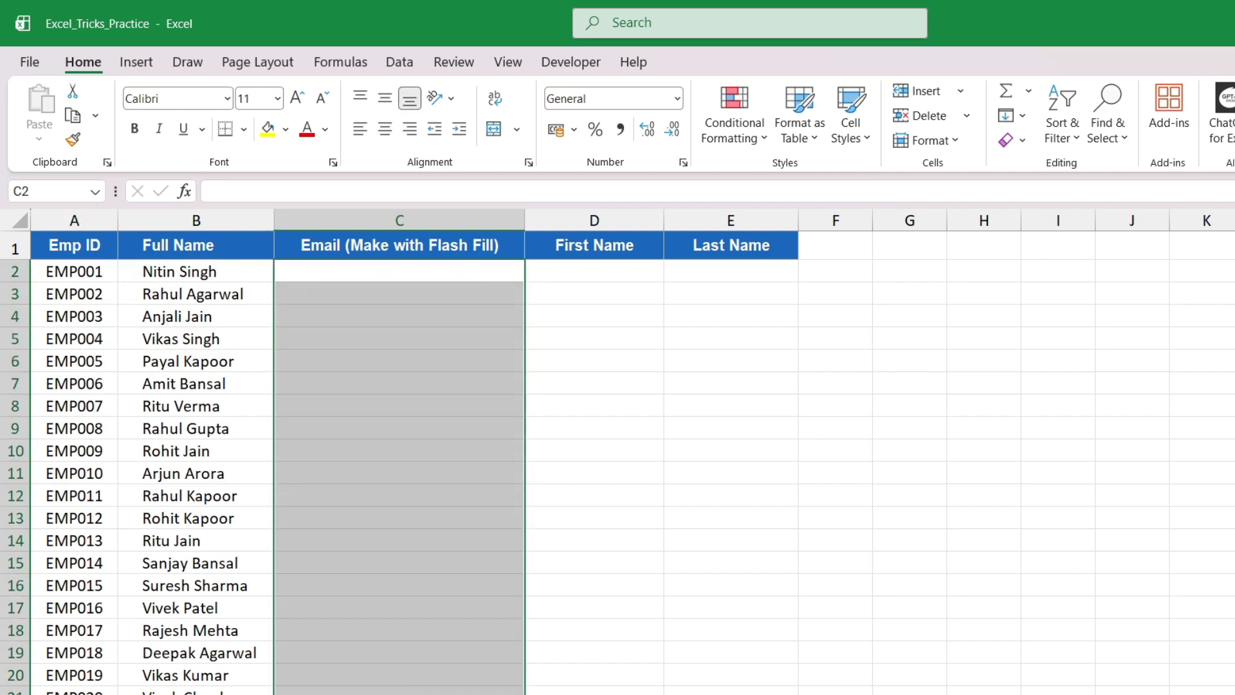
click(153, 271)
click(81, 271)
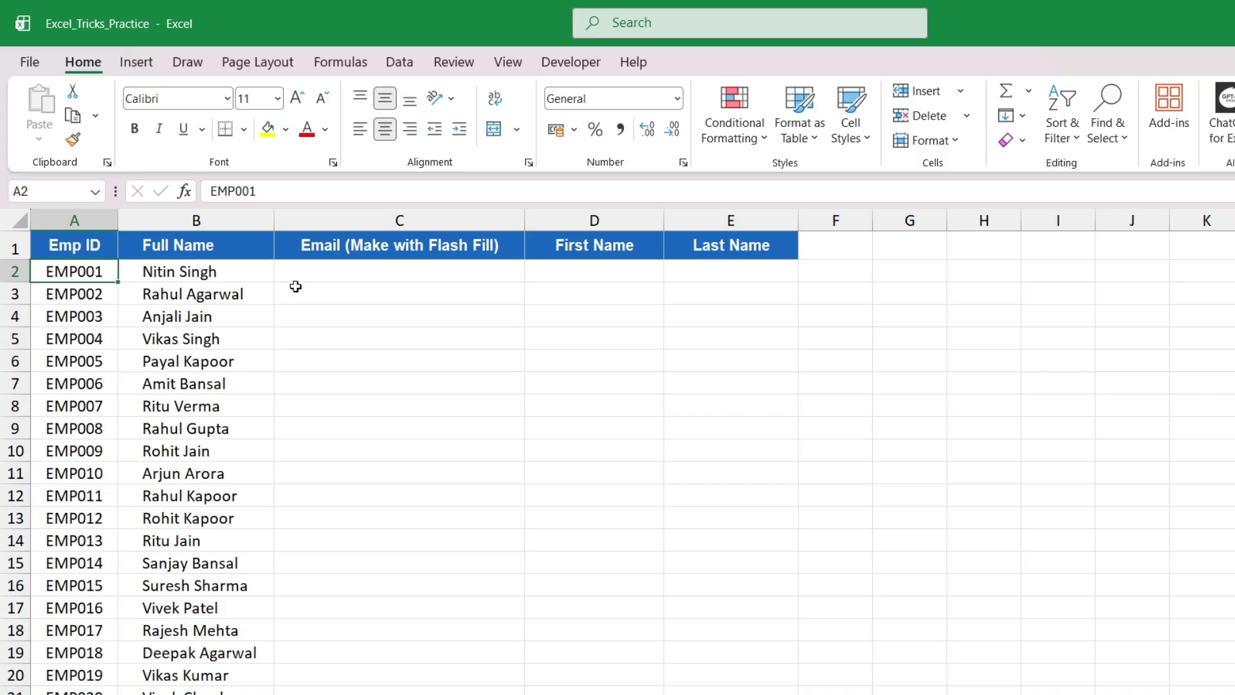
Enter the first employee's e-mail address (name_empID@company domain) in C2
click(415, 276)
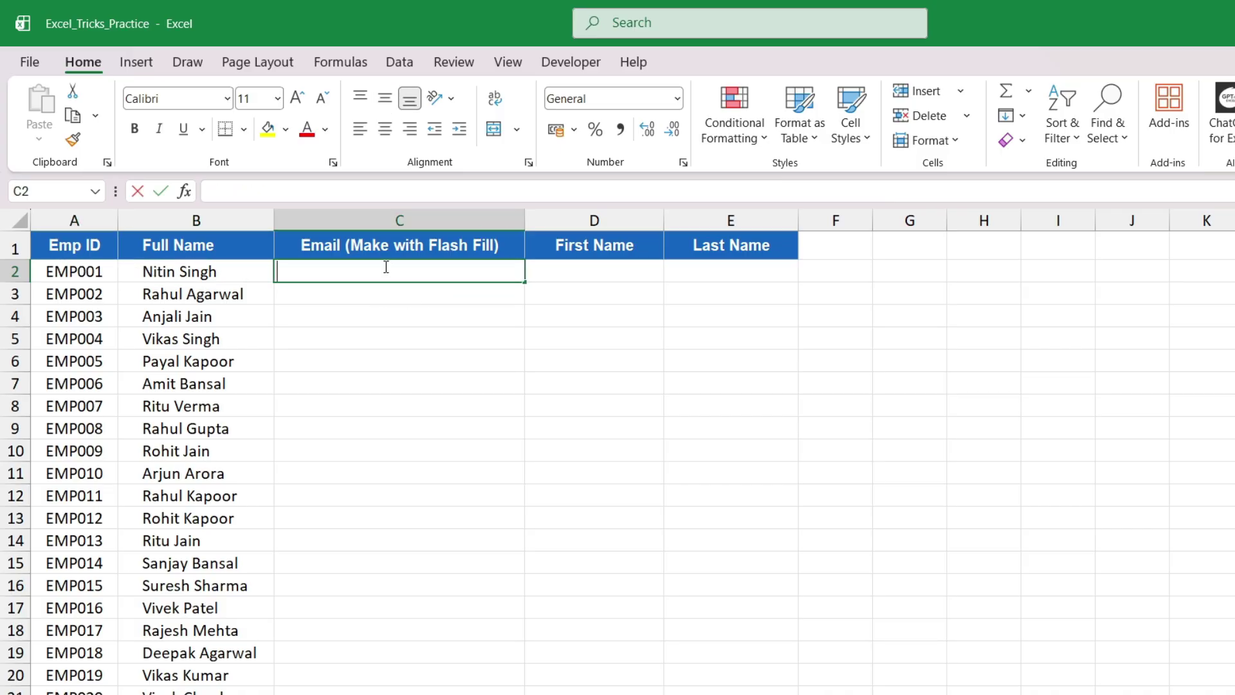
text(=)
key(Escape)
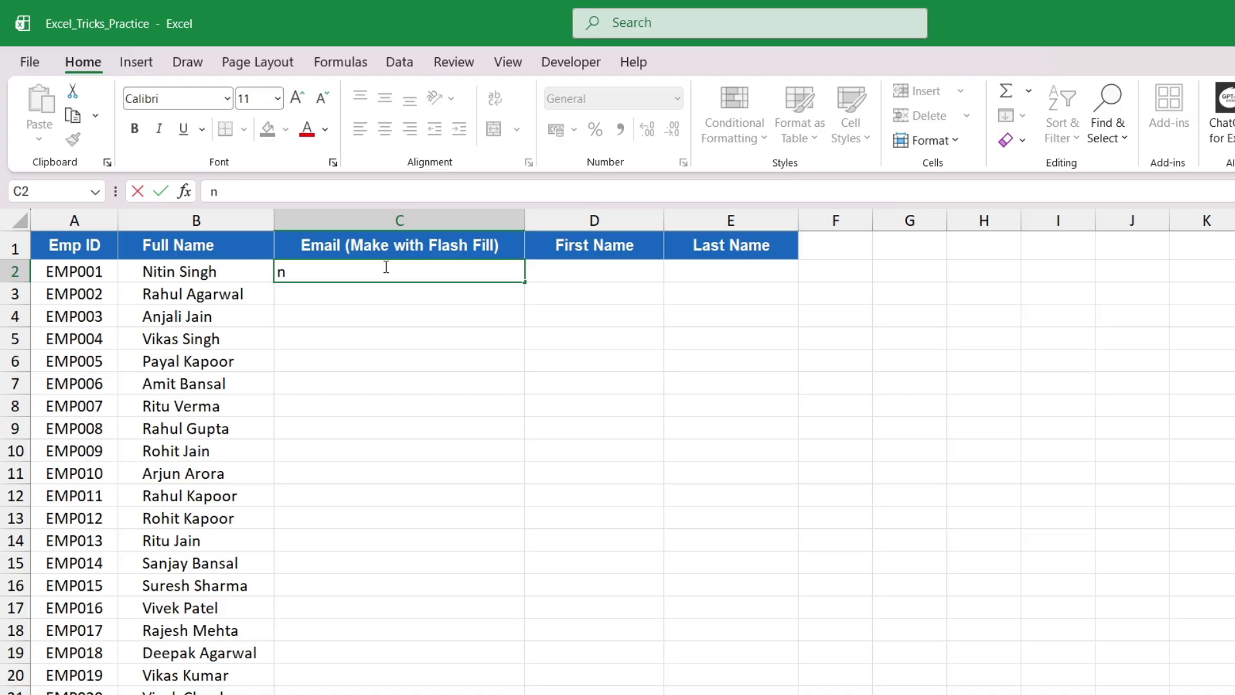
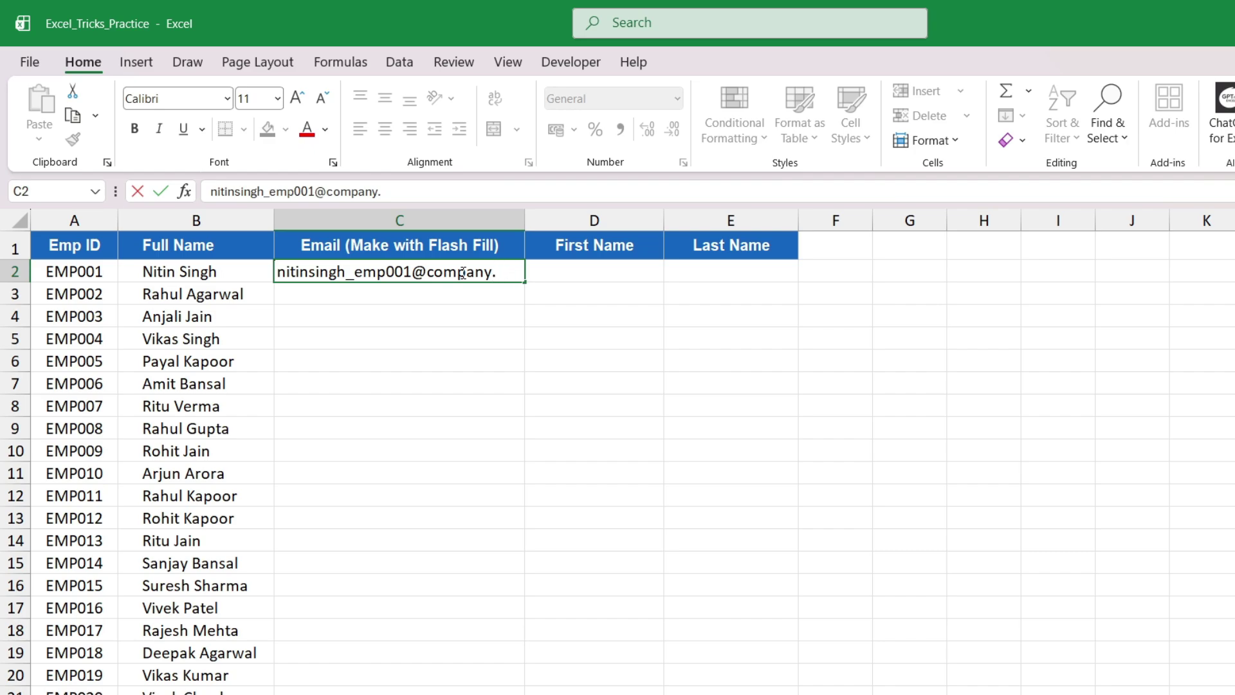
key(Return)
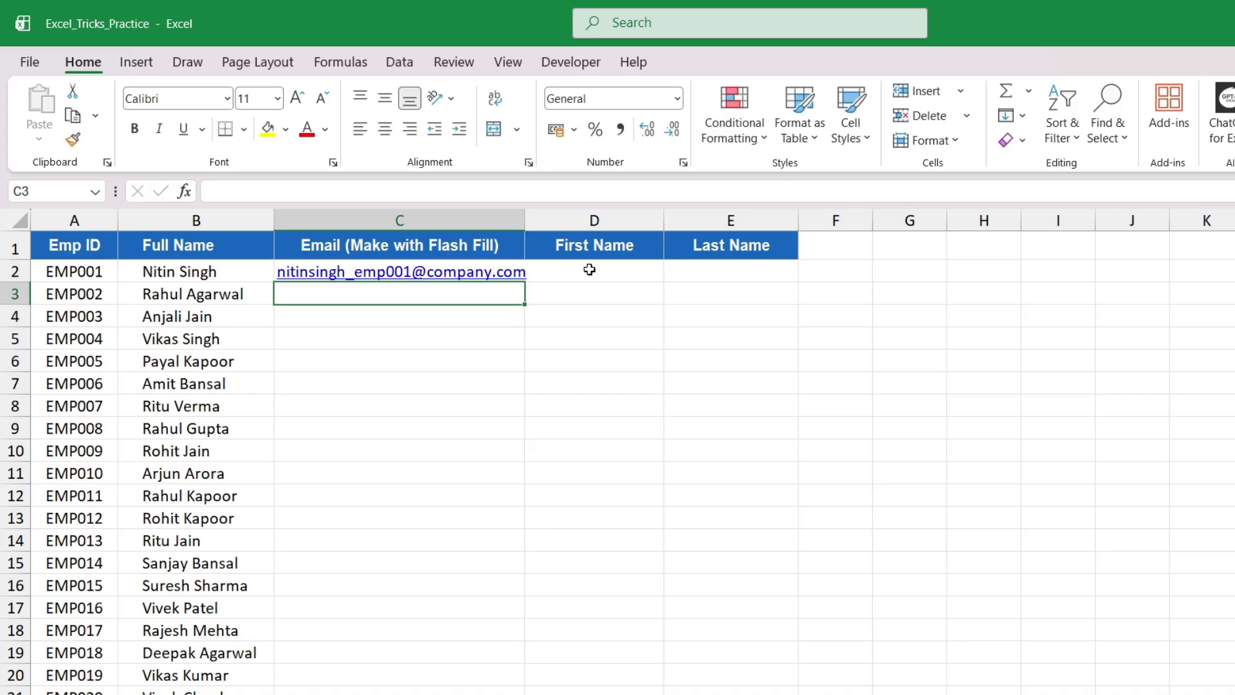
Select the Email column from C2 down and Flash Fill the remaining addresses with Ctrl+E
key(Up)
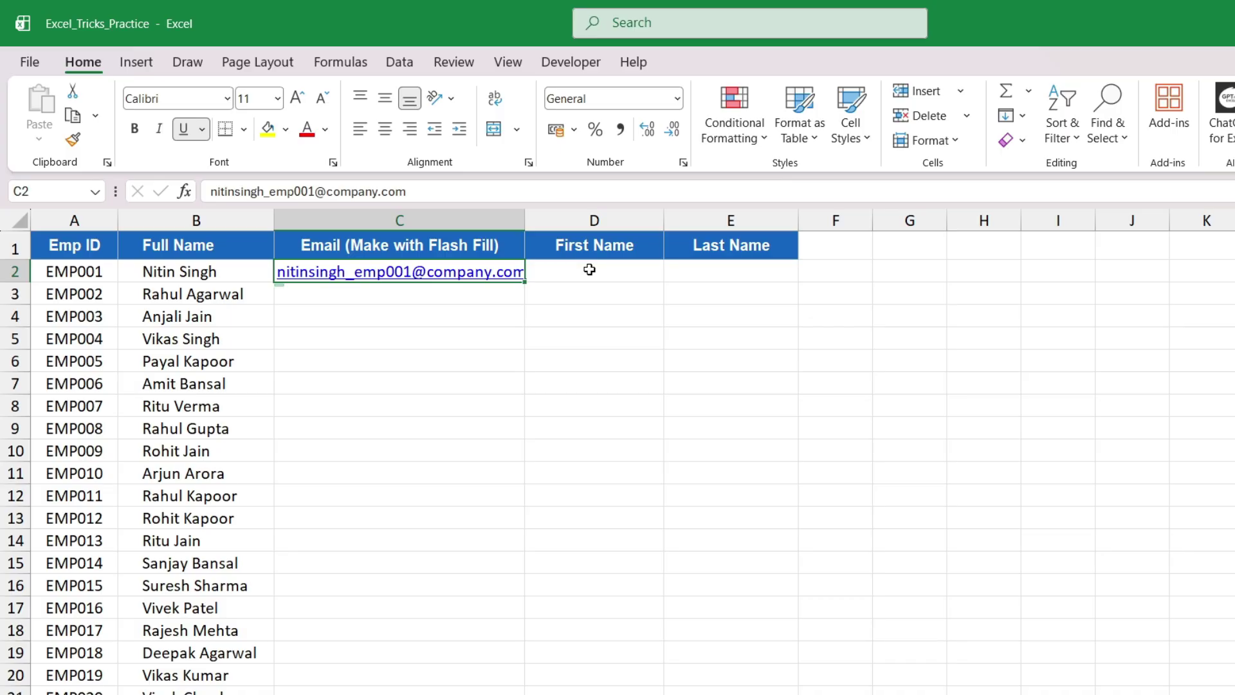
key(shift+Down)
key(shift+Down)
key(shift+Down)
key(shift+Down)
key(shift+Down)
key(shift+Down)
key(shift+Down)
key(shift+Down)
key(shift+Down)
key(shift+Down)
key(shift+Down)
key(shift+Down)
key(shift+Down)
key(shift+Down)
key(shift+Down)
key(shift+Down)
key(shift+Down)
key(shift+Down)
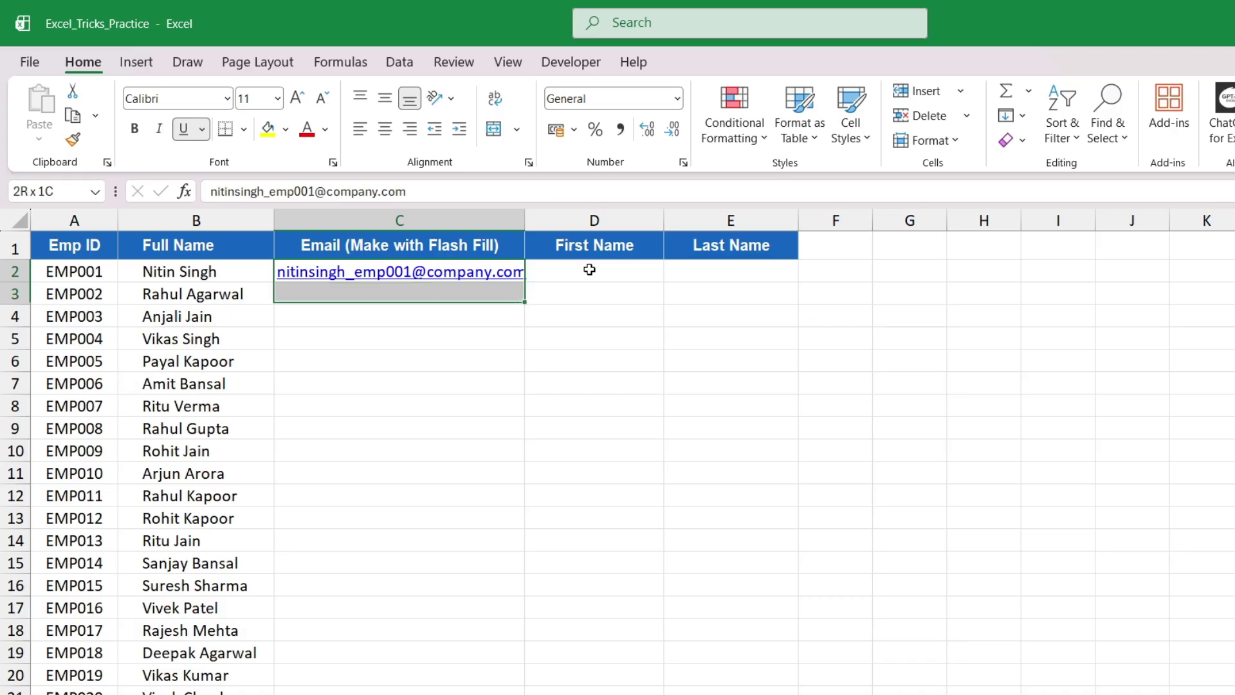
key(shift+Down)
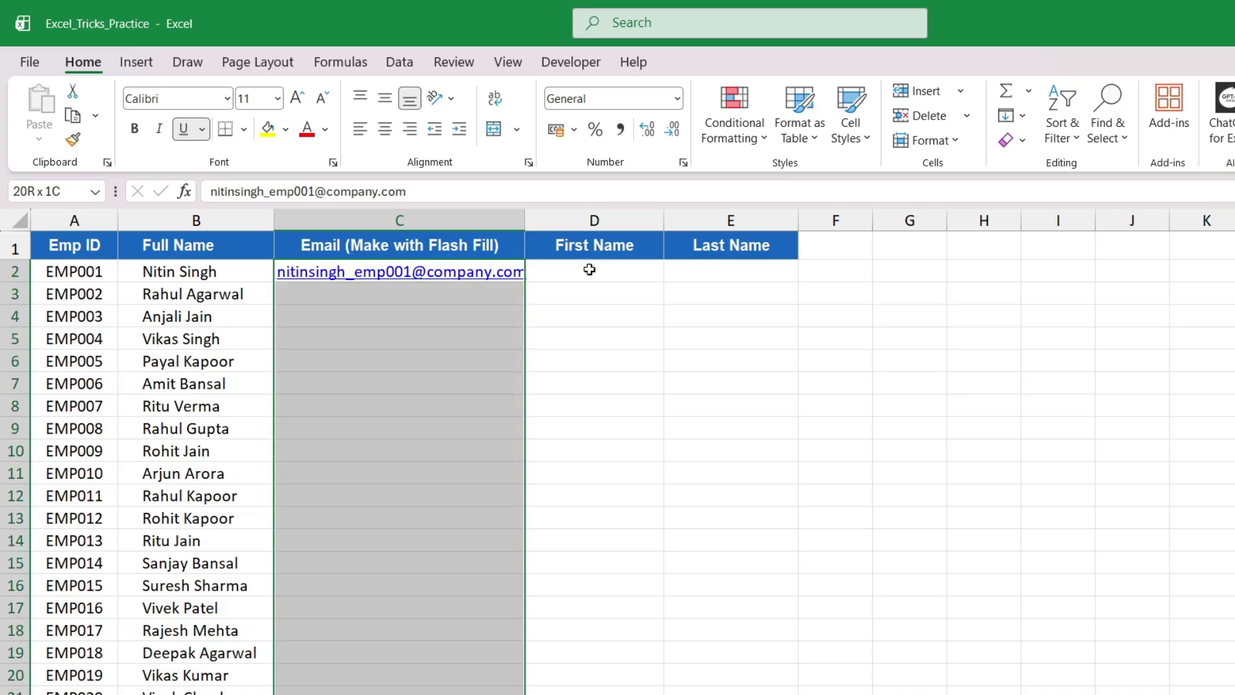
key(ctrl+e)
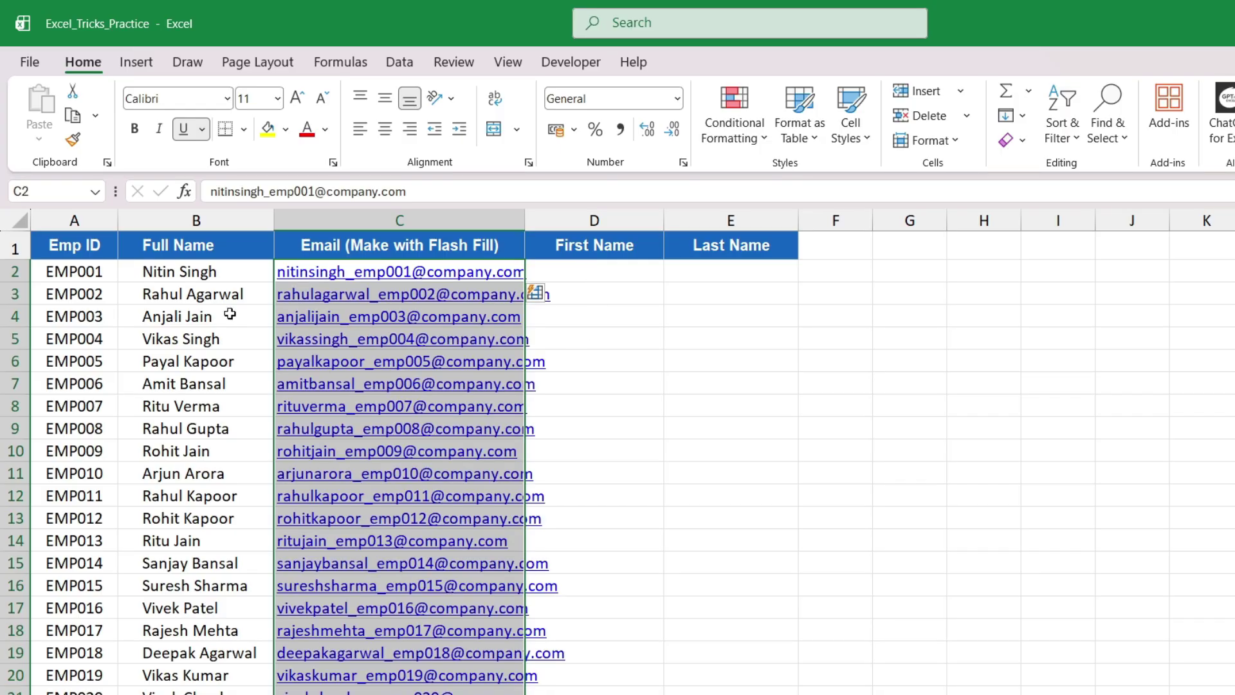
click(66, 280)
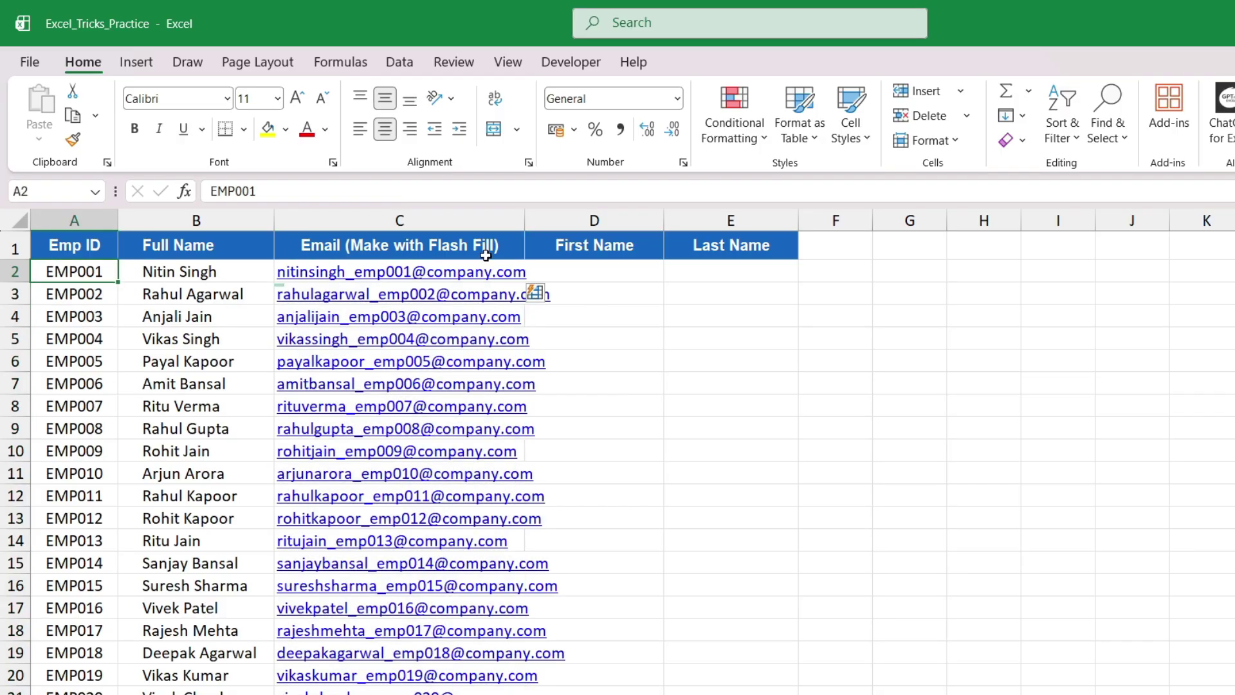
Autofit column C, then type the first employee's first name in D2 and Flash Fill the rest
double_click(523, 220)
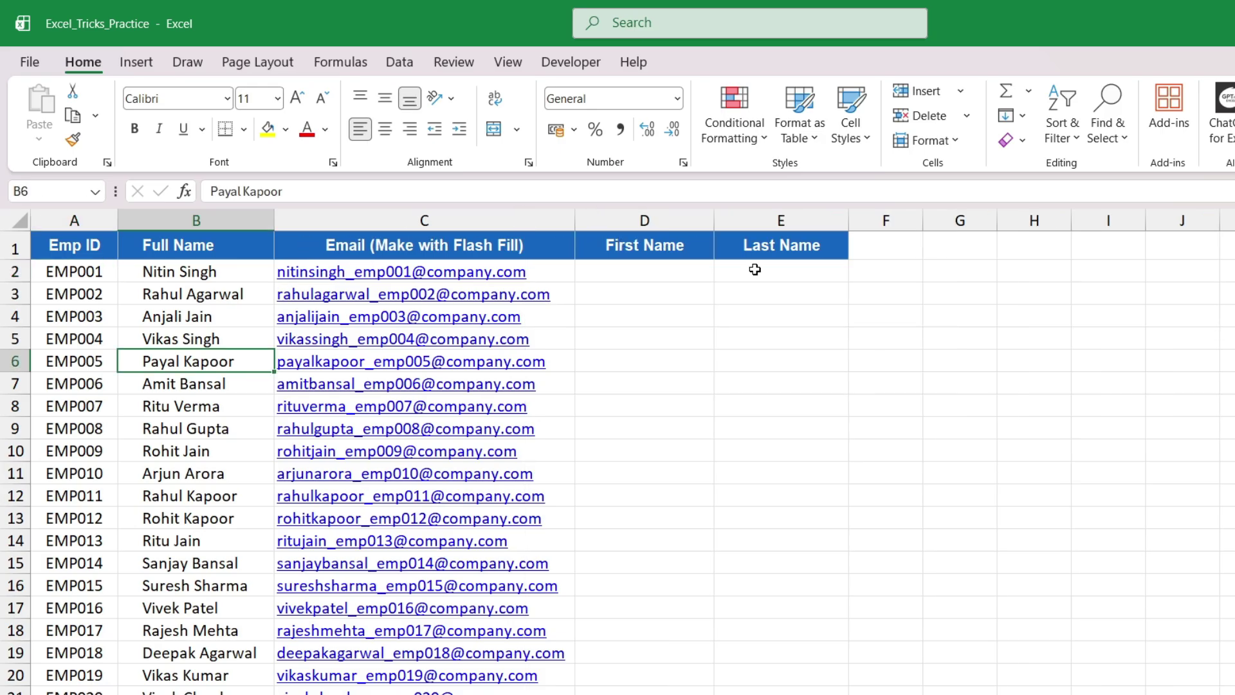
click(679, 269)
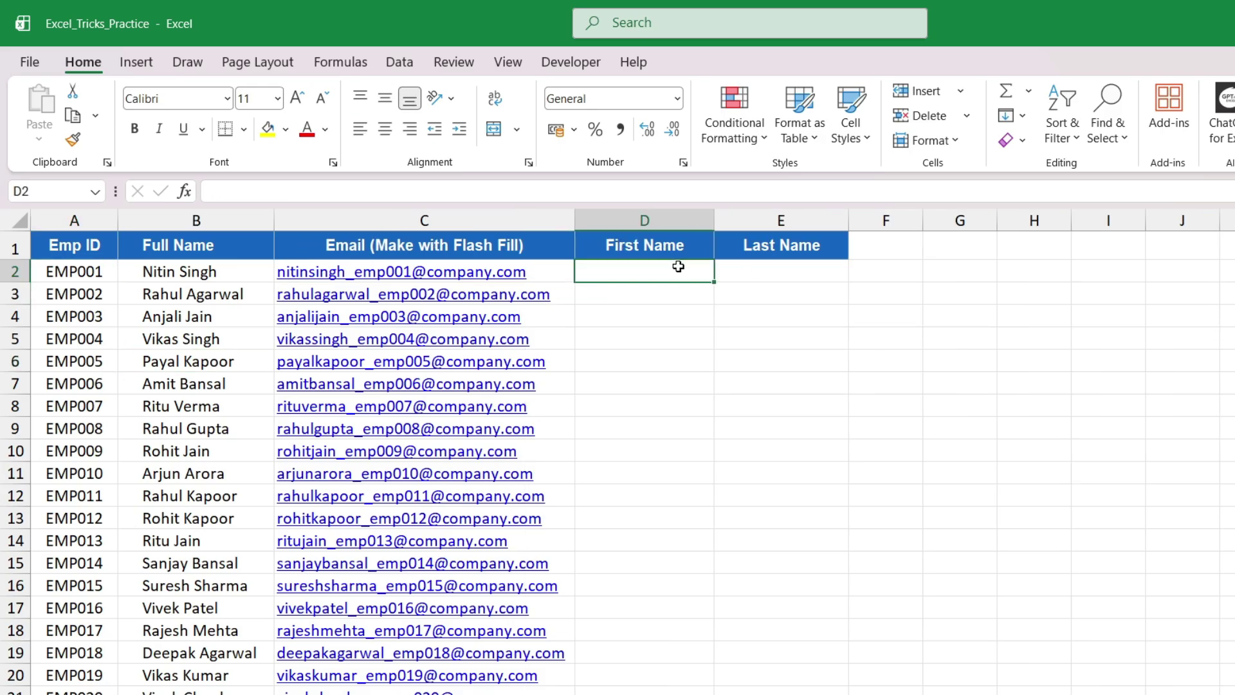
click(784, 278)
click(615, 276)
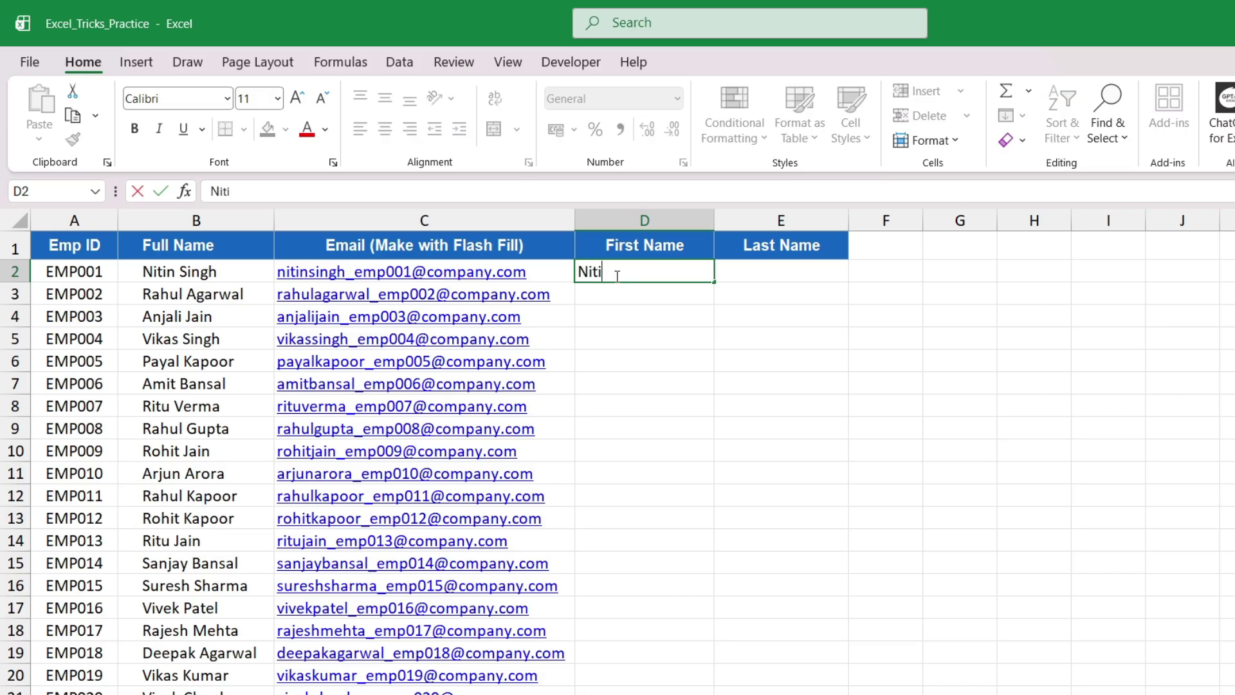
key(ctrl+Return)
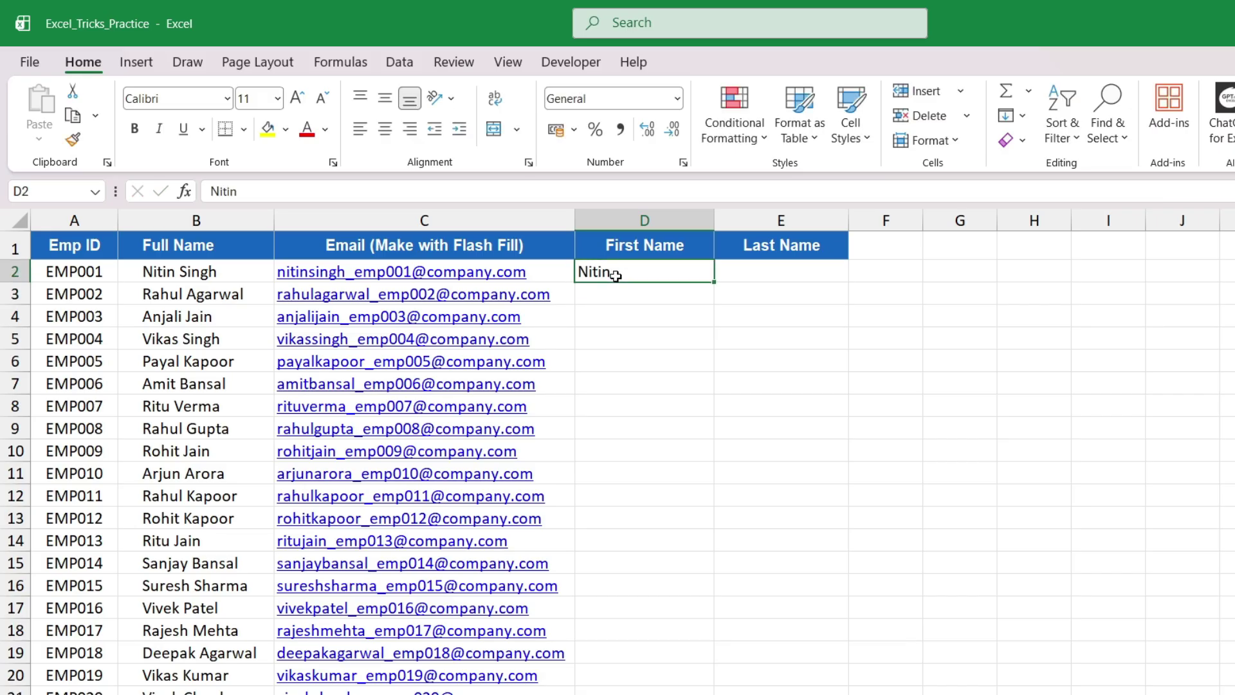
key(ctrl+e)
Type the first employee's last name in E2, Flash Fill the remaining last names, and check them
click(773, 268)
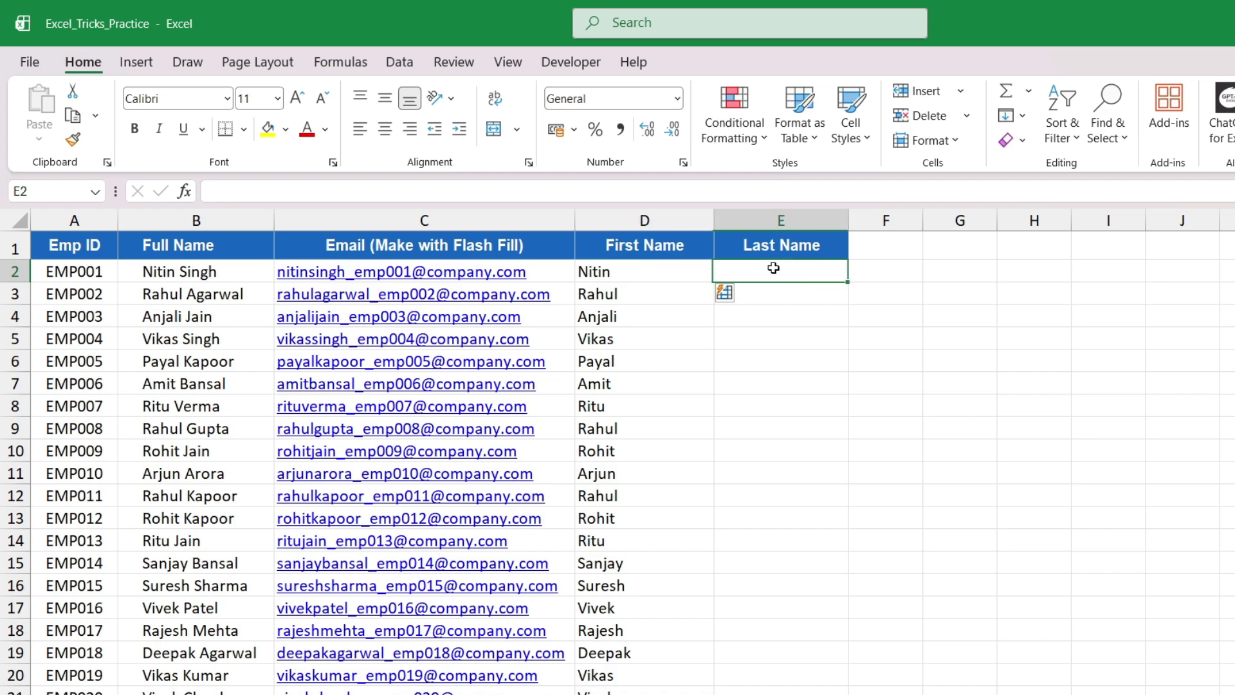
text(Singh)
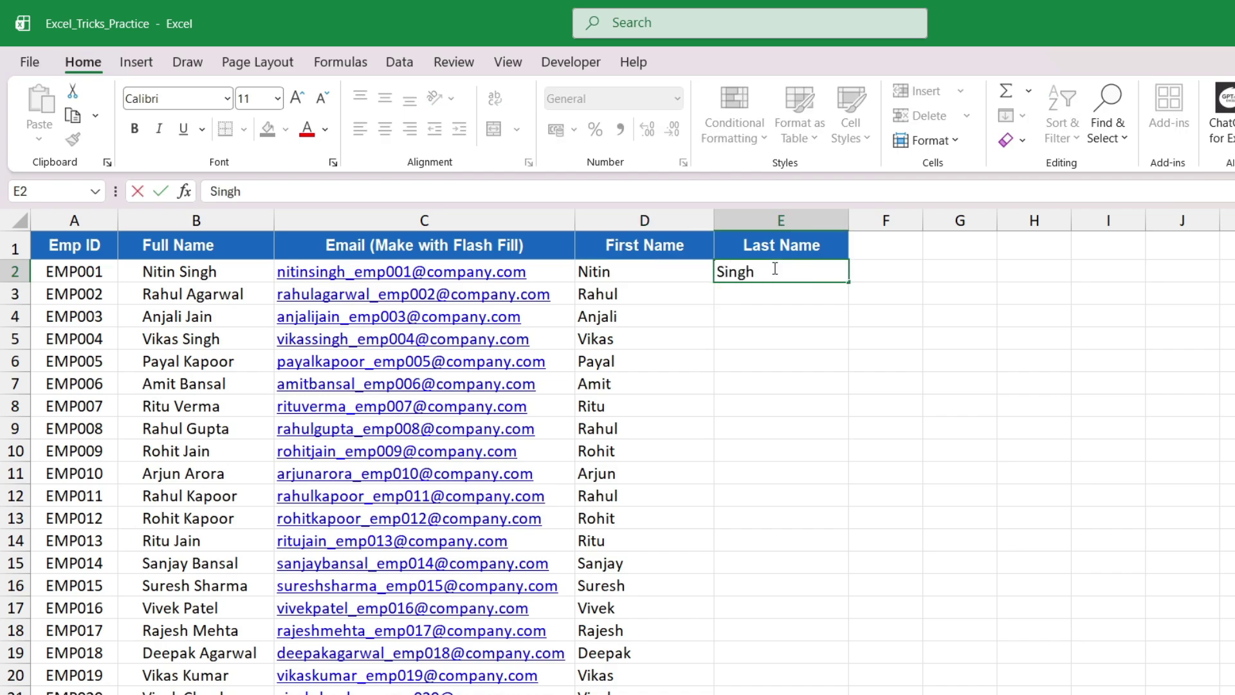
click(628, 384)
click(778, 269)
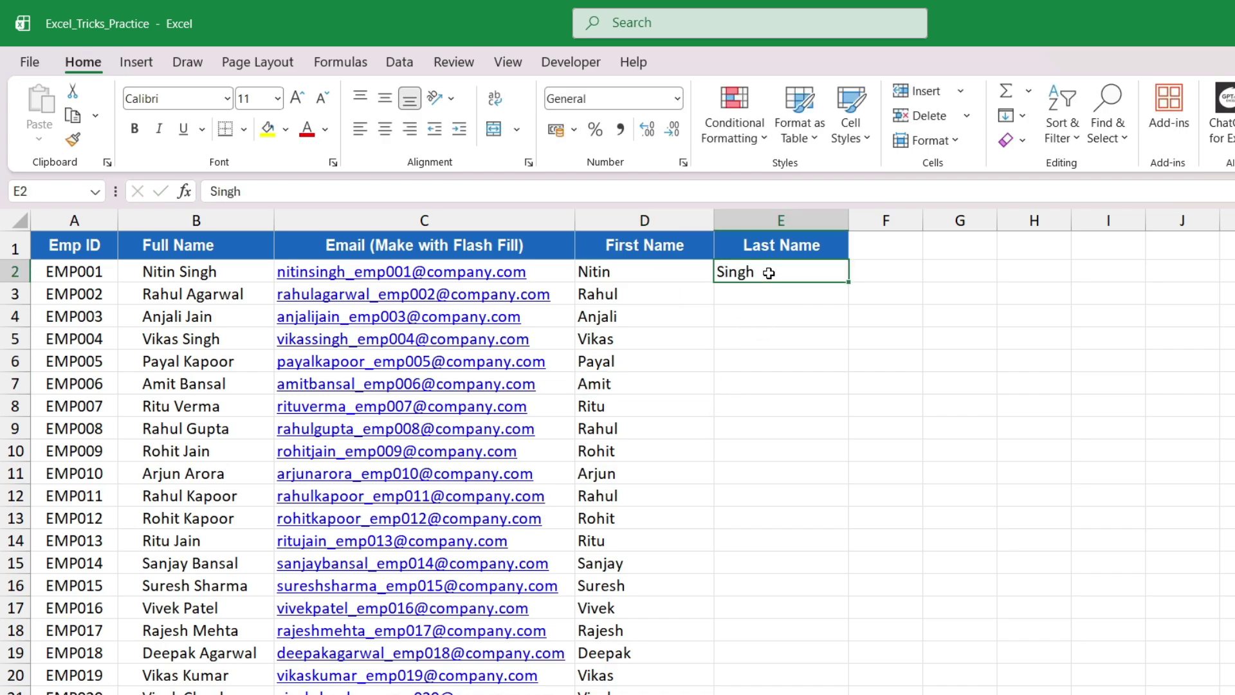
key(ctrl+e)
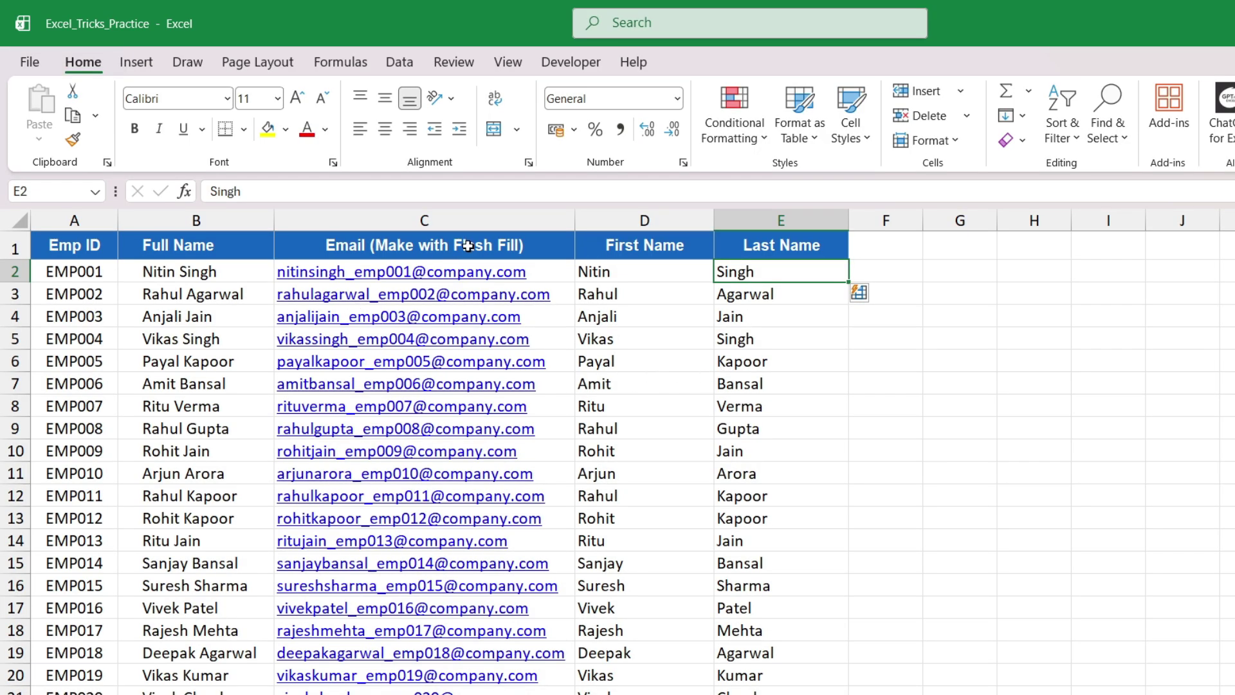
click(653, 271)
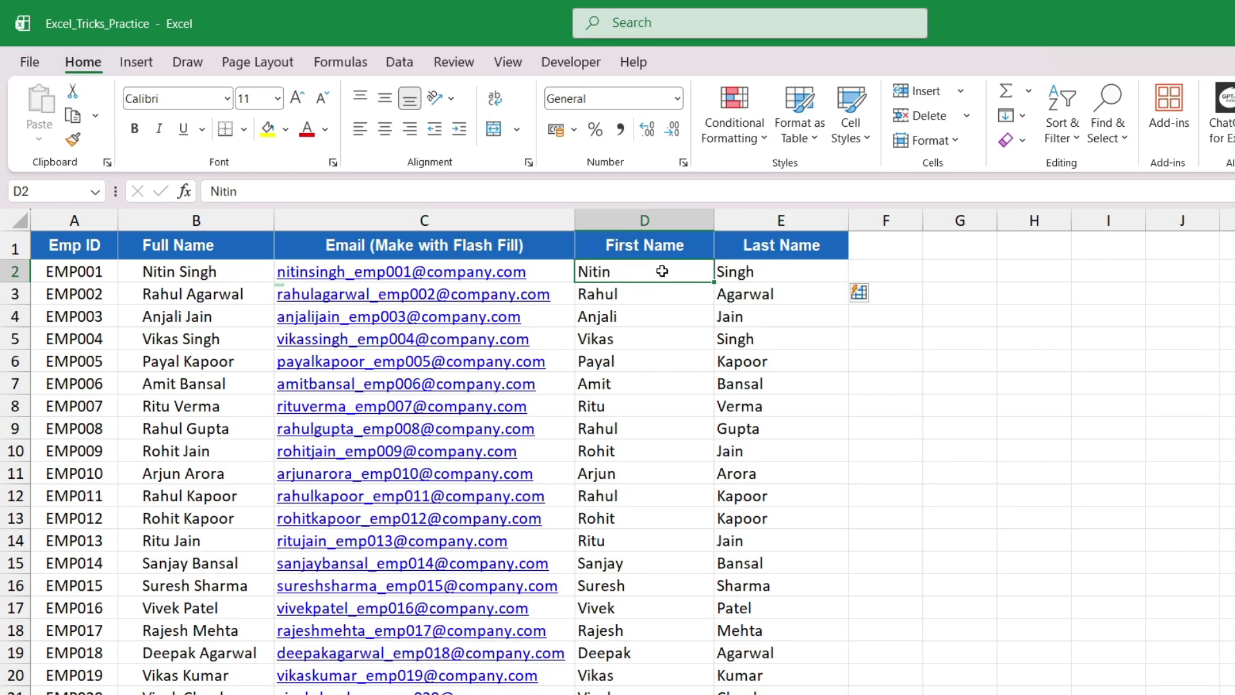
click(799, 268)
On the lookup sheet, review the employee table, the Emp IDs and the empty Name, City and Salary columns
click(740, 406)
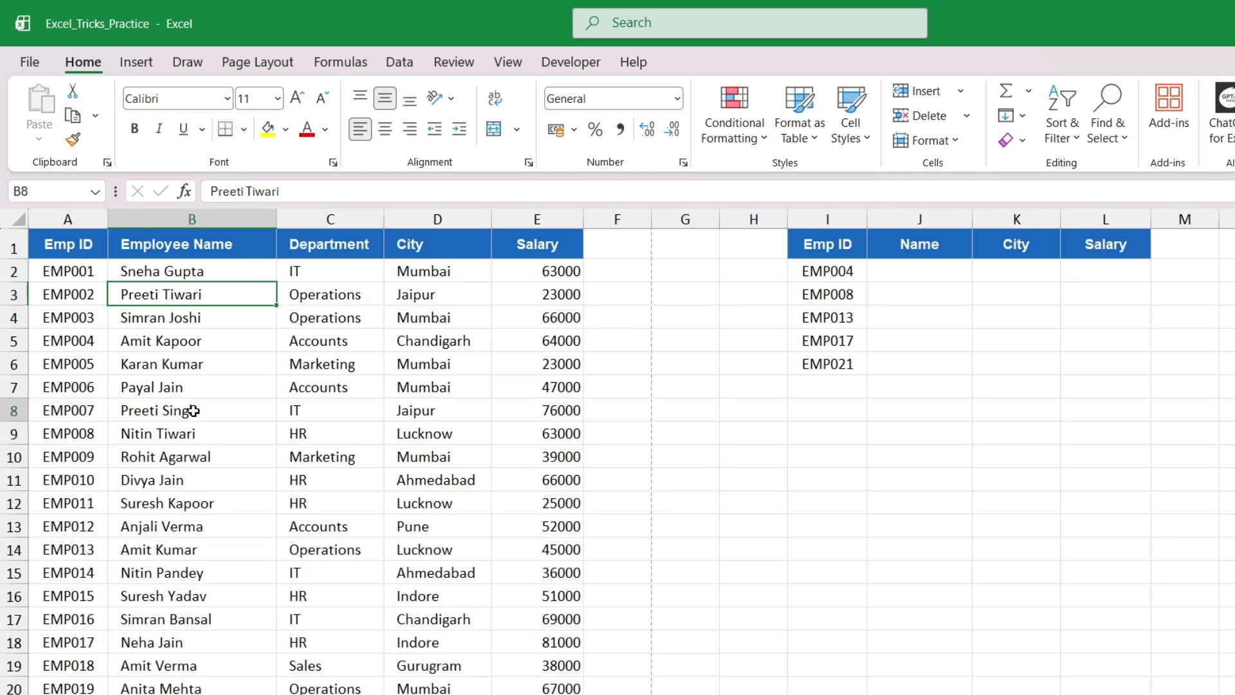
click(193, 409)
mouse_move(70, 244)
mouse_down()
mouse_move(476, 430)
mouse_move(486, 636)
mouse_up()
click(325, 430)
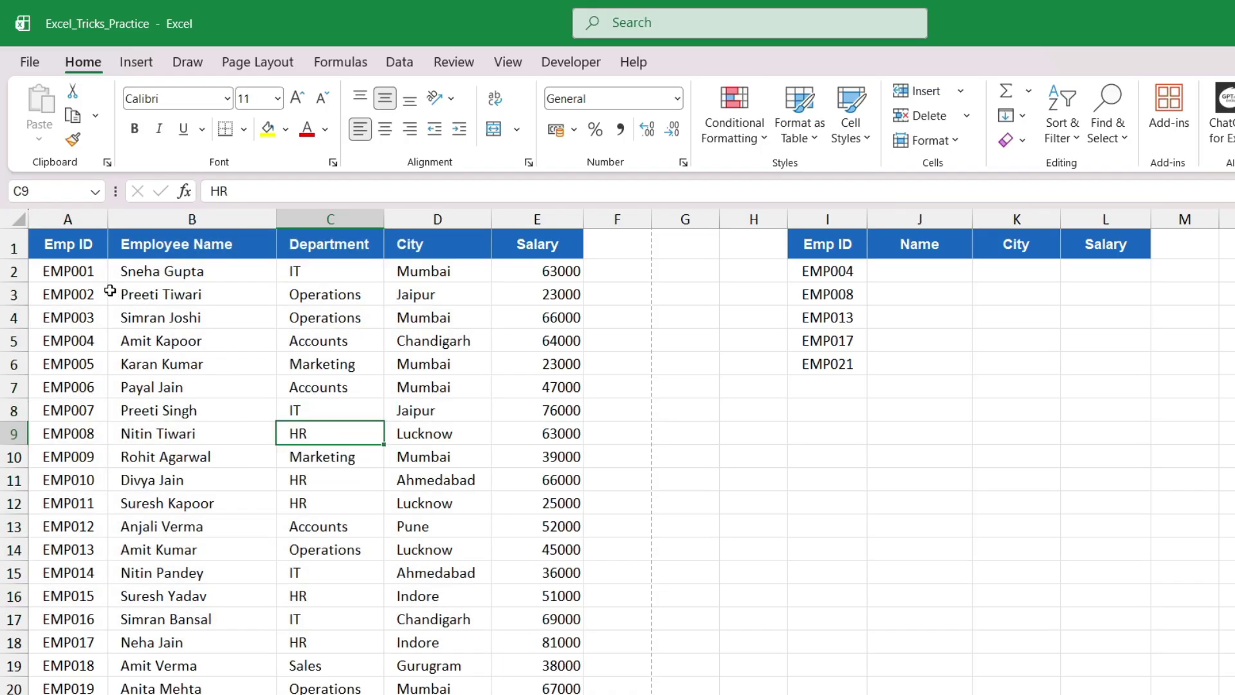
drag(833, 294, 830, 371)
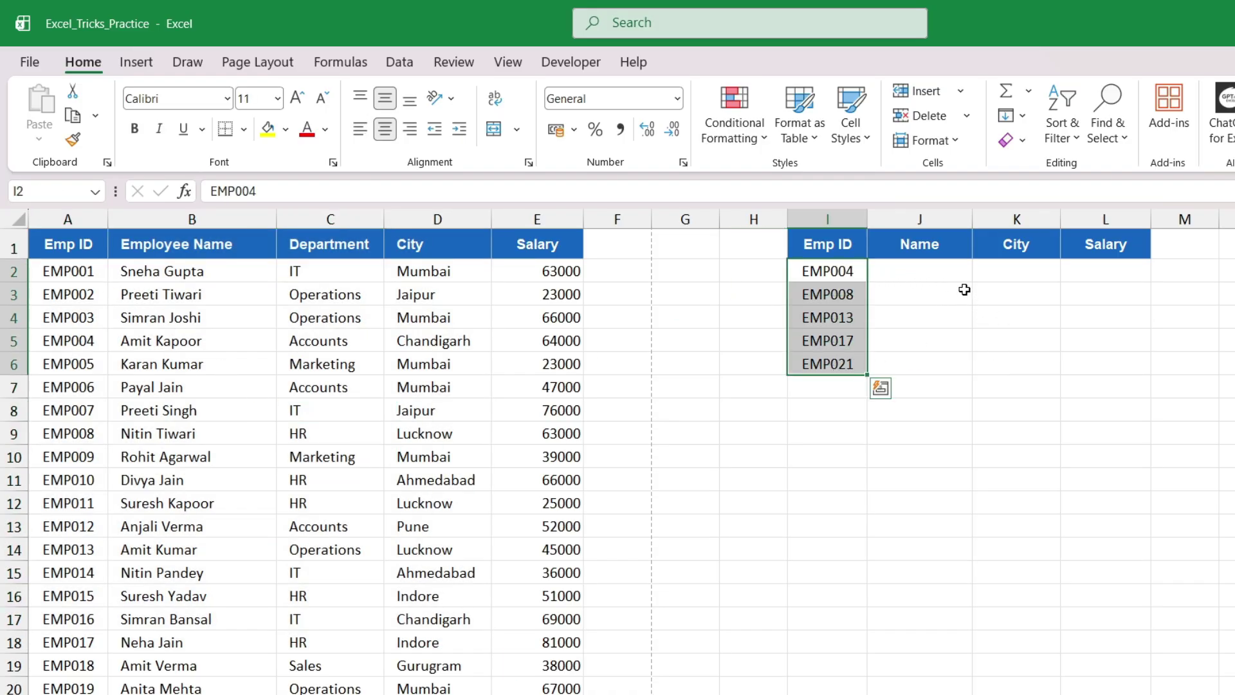
drag(930, 270, 926, 367)
click(1029, 280)
click(1120, 264)
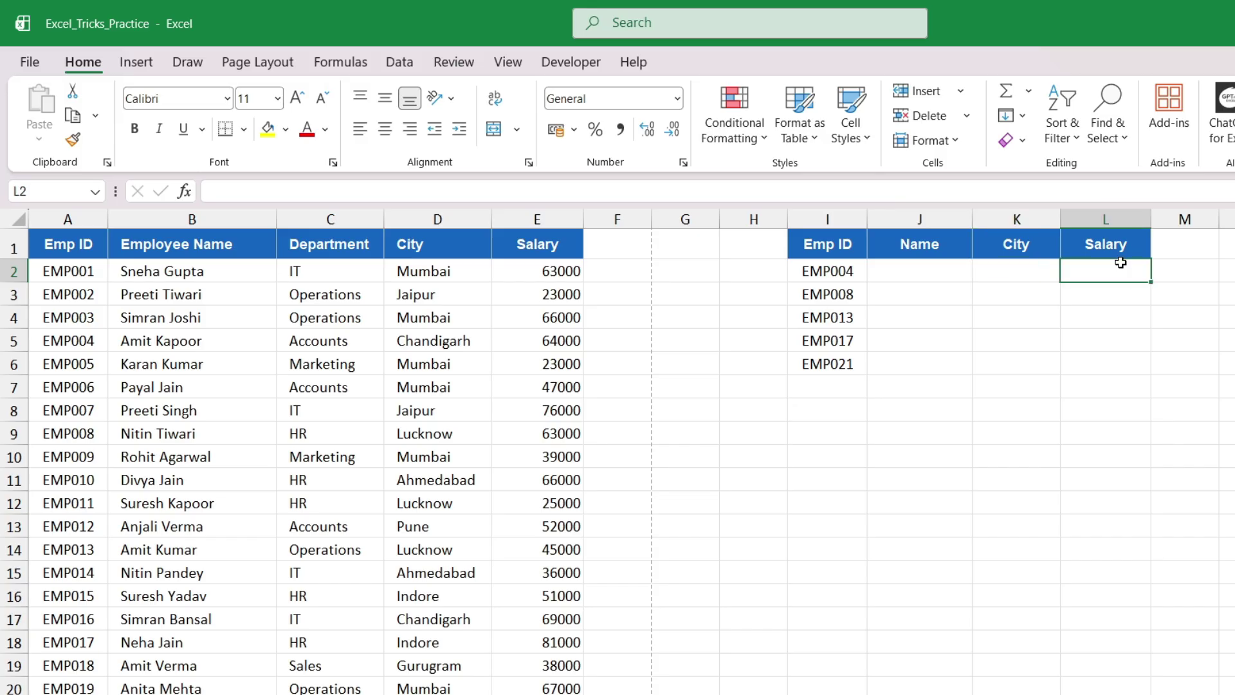
Enter =XLOOKUP(I2,A:A,B:B) in J2 to look up the first employee's name
click(894, 269)
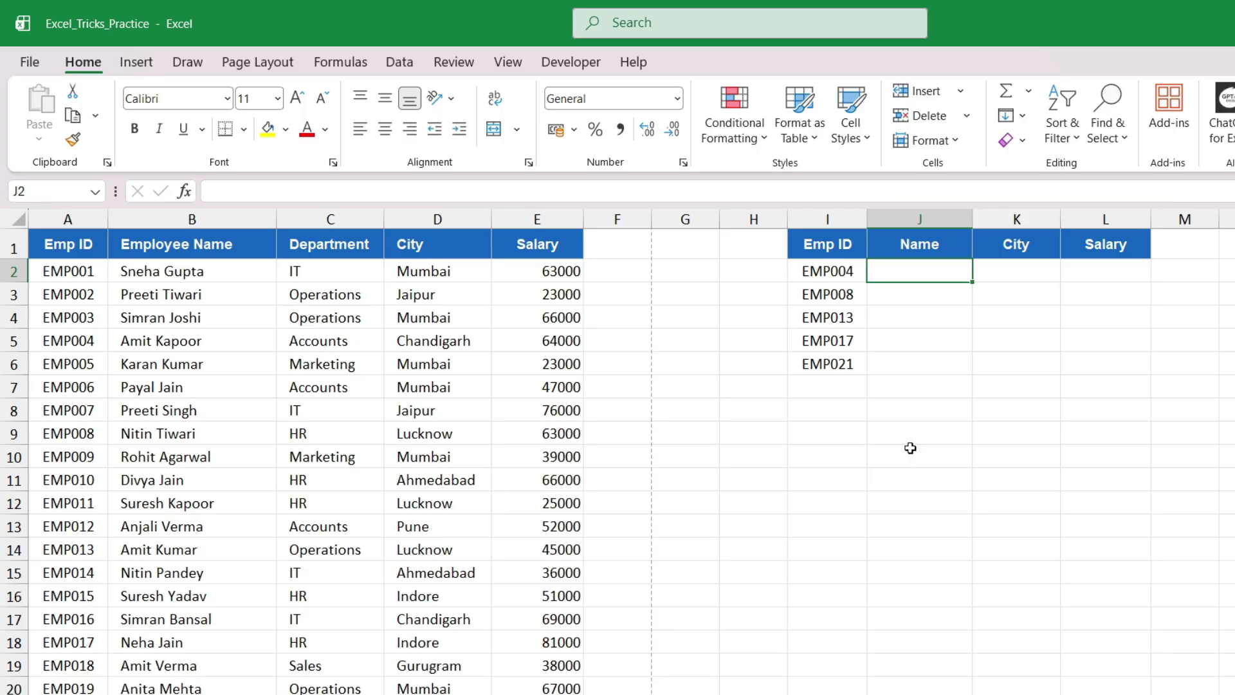
text(=xloo)
key(Tab)
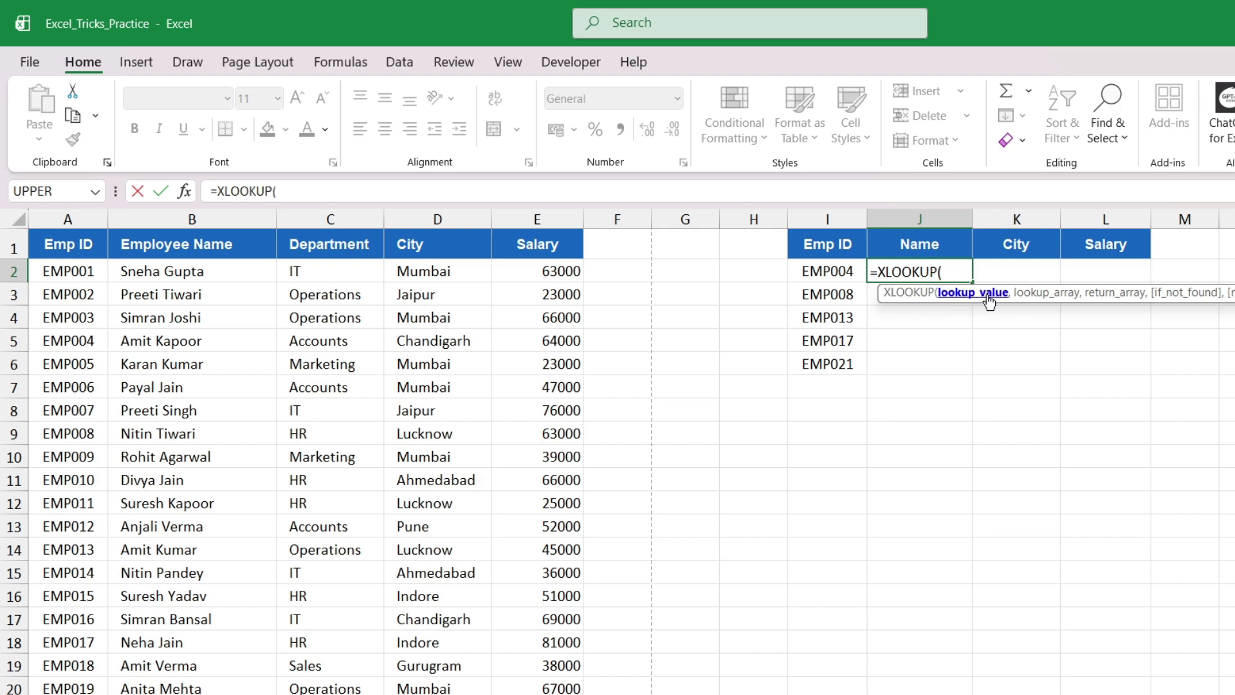
click(820, 271)
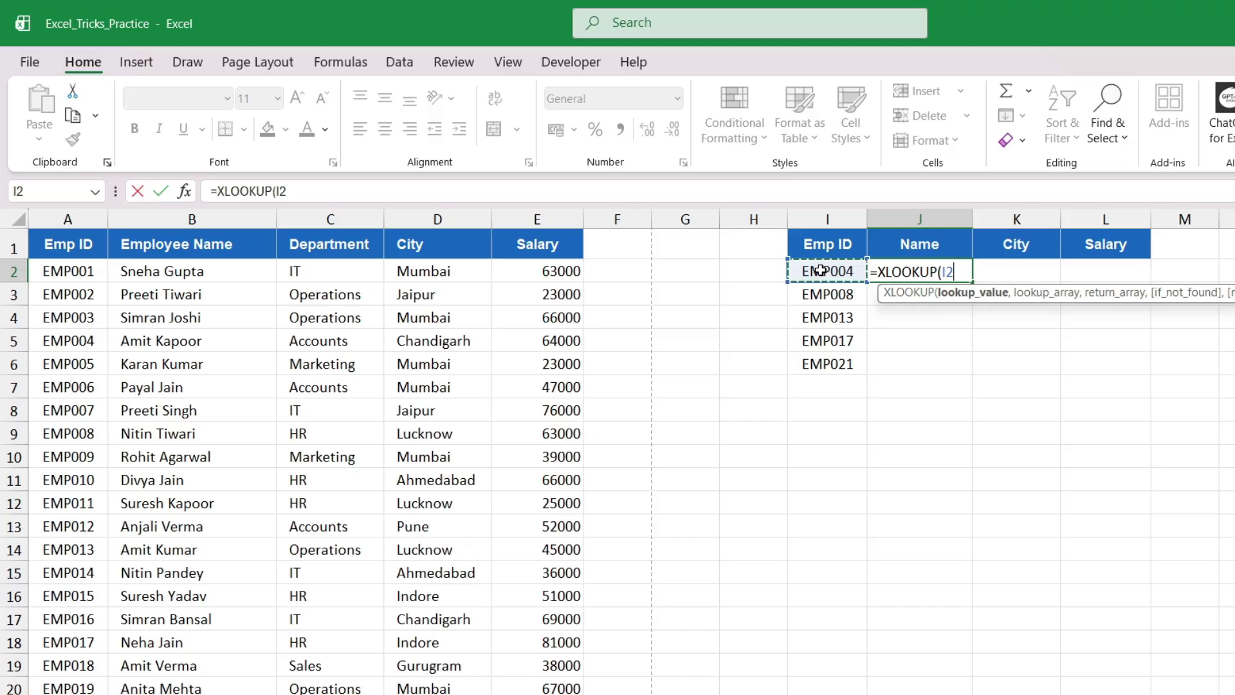
text(,)
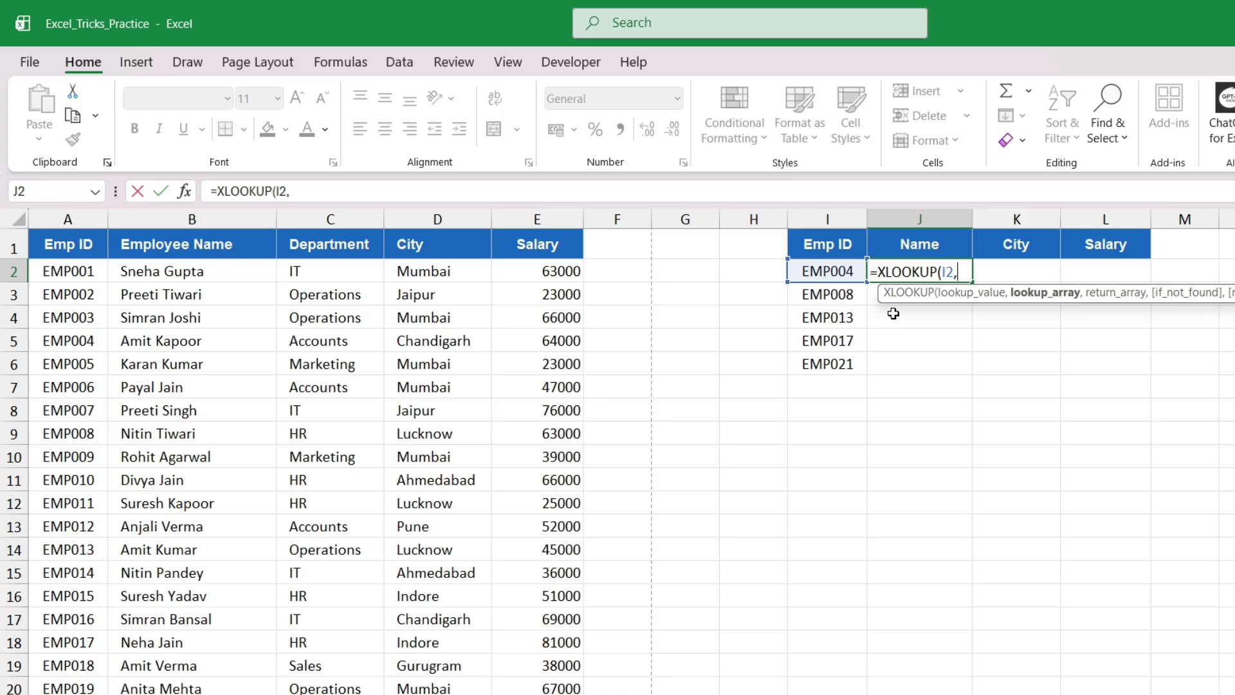
click(62, 214)
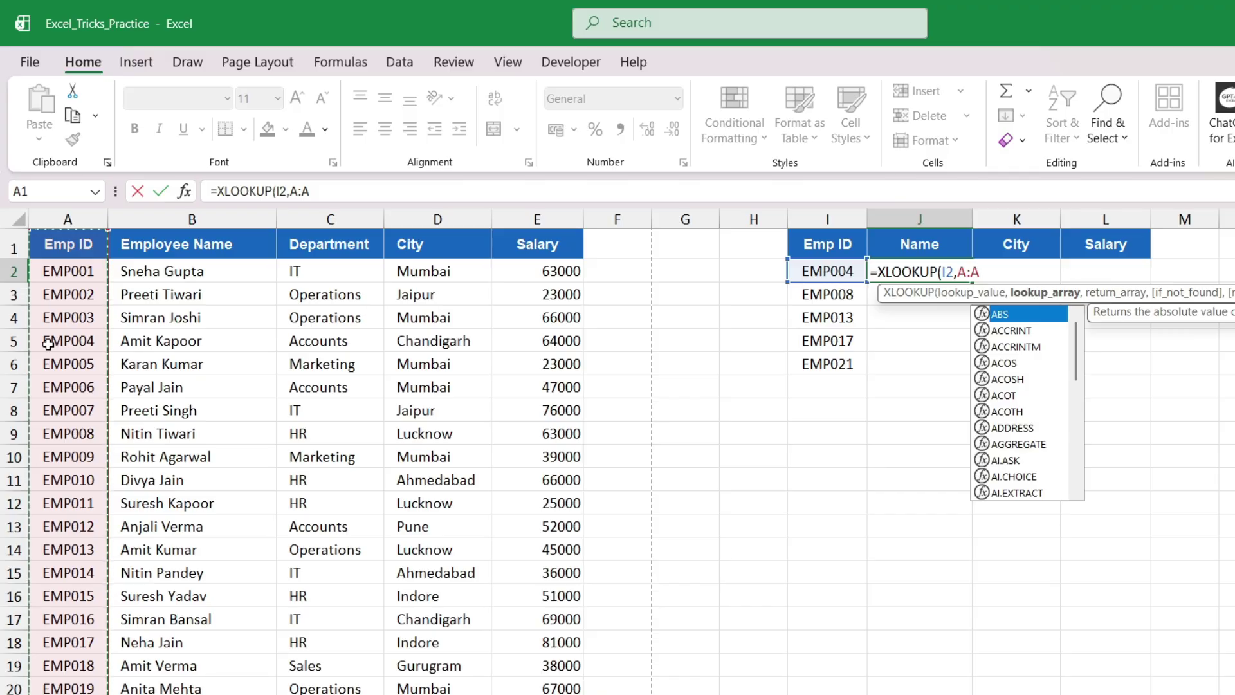
text(,)
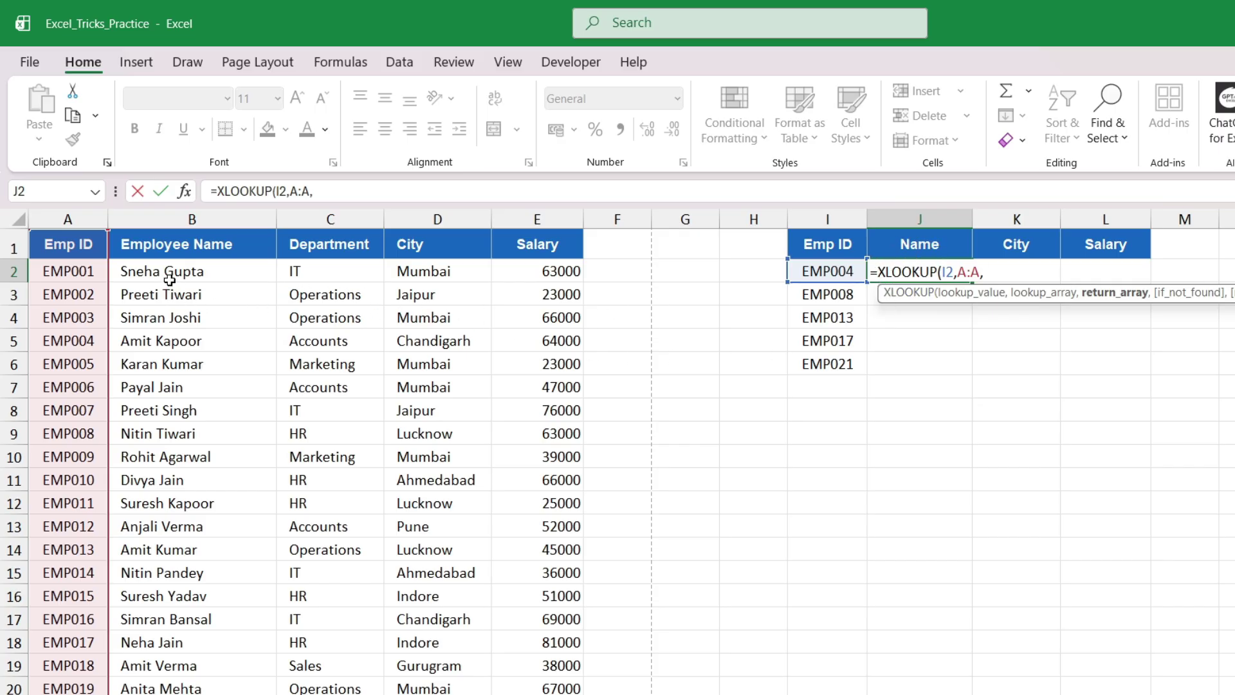
click(169, 221)
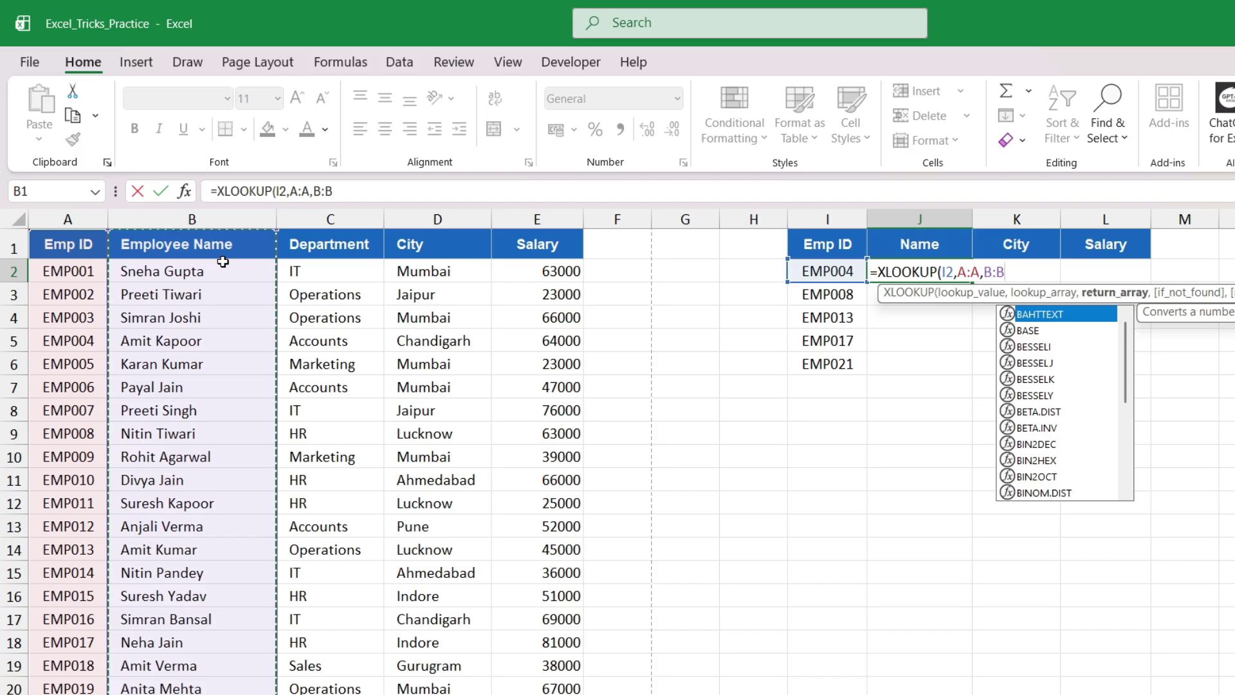
text())
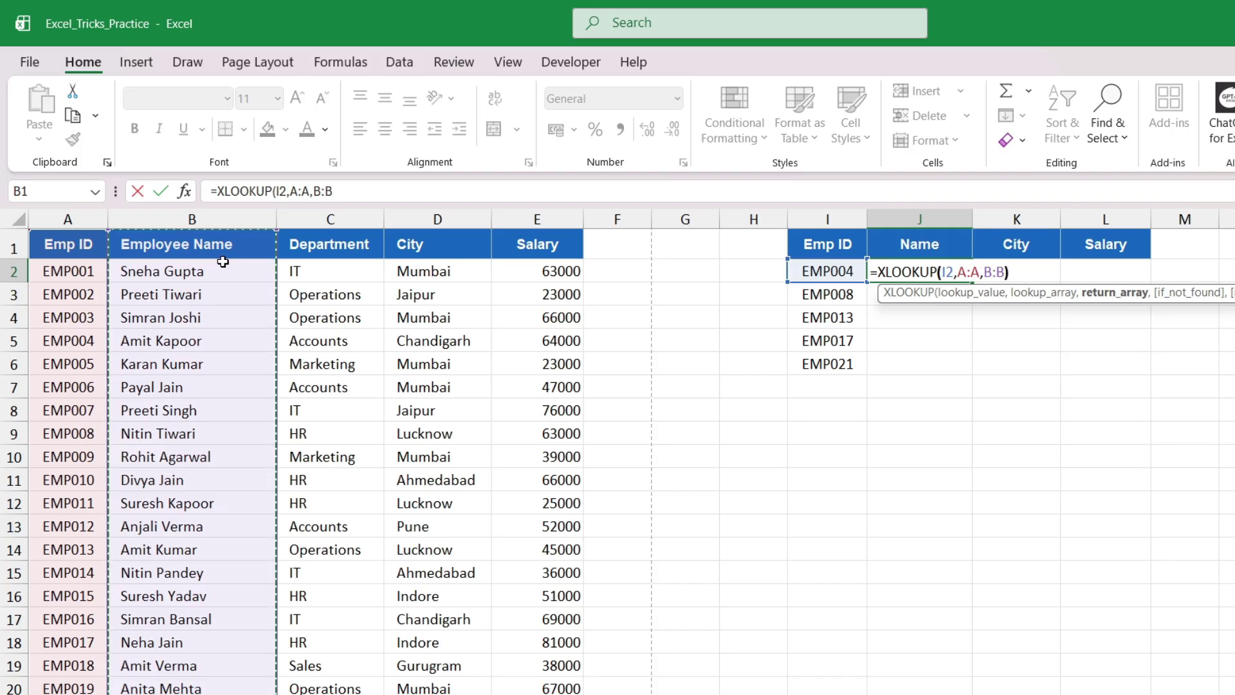
key(Return)
Copy the name lookup from J2 down to J6
click(920, 272)
drag(972, 281, 960, 366)
click(799, 322)
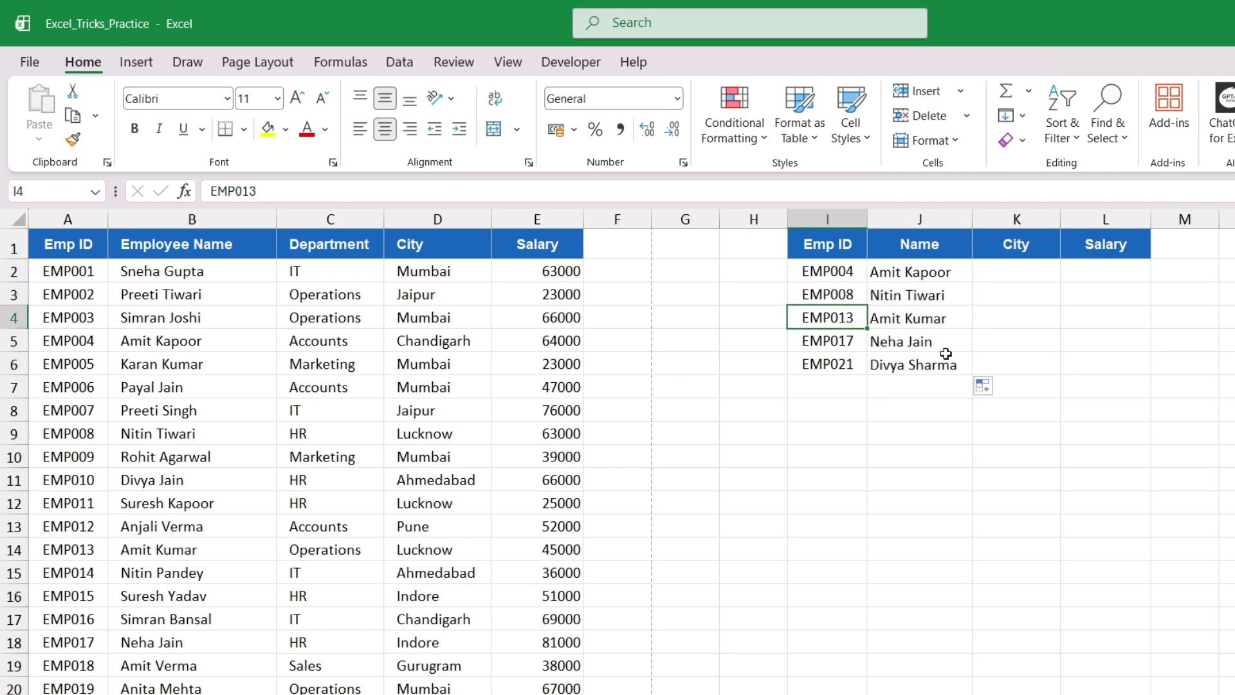
click(951, 315)
Enter =XLOOKUP(I2,A:A,E:E) in L2 to look up the salary for EMP004
drag(1023, 273, 1094, 340)
click(1004, 273)
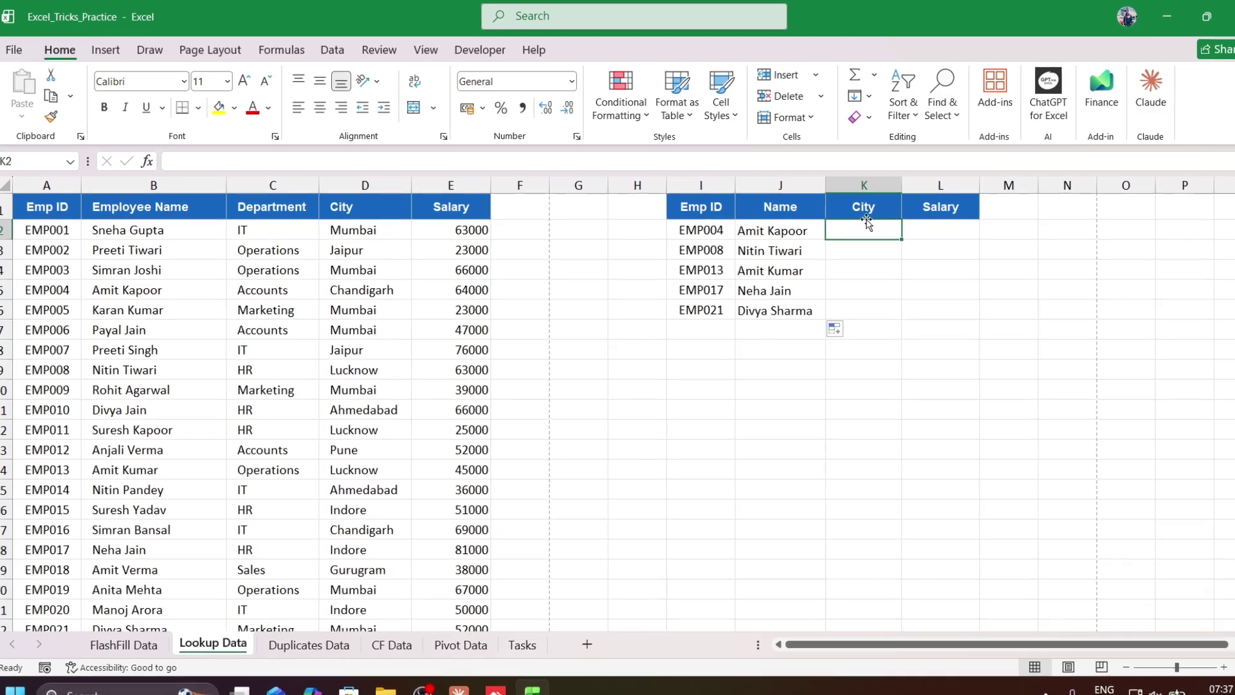
click(950, 204)
click(932, 228)
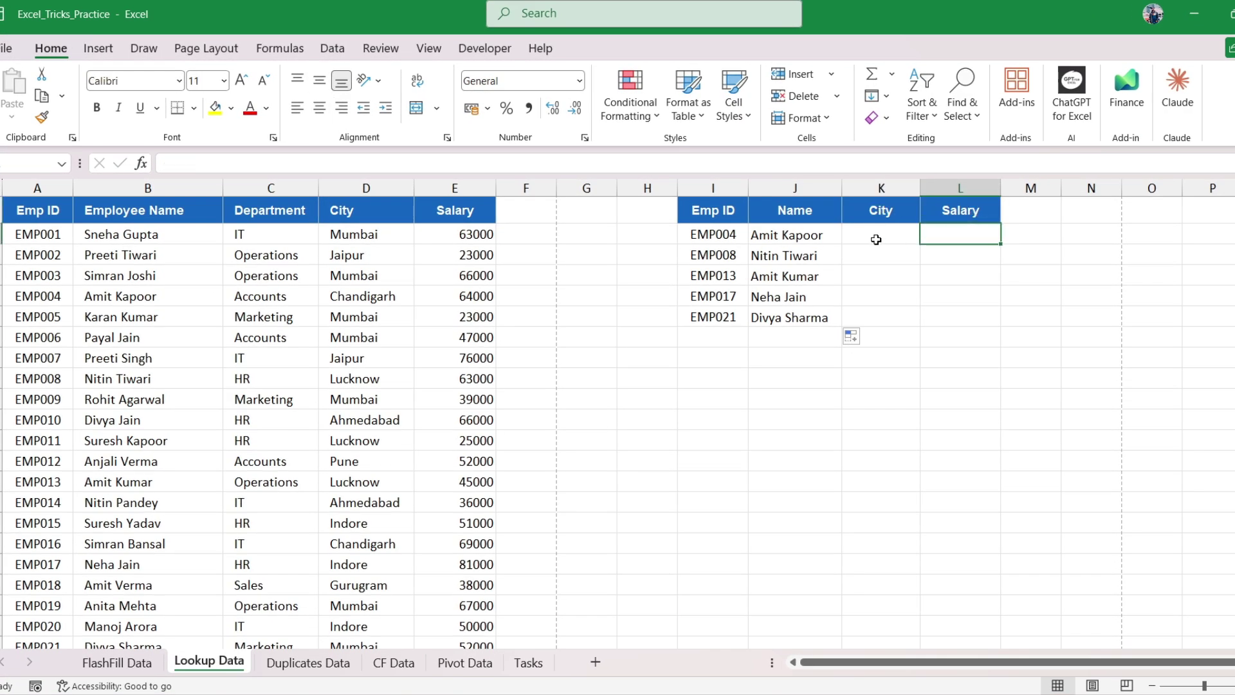
text(=xloo)
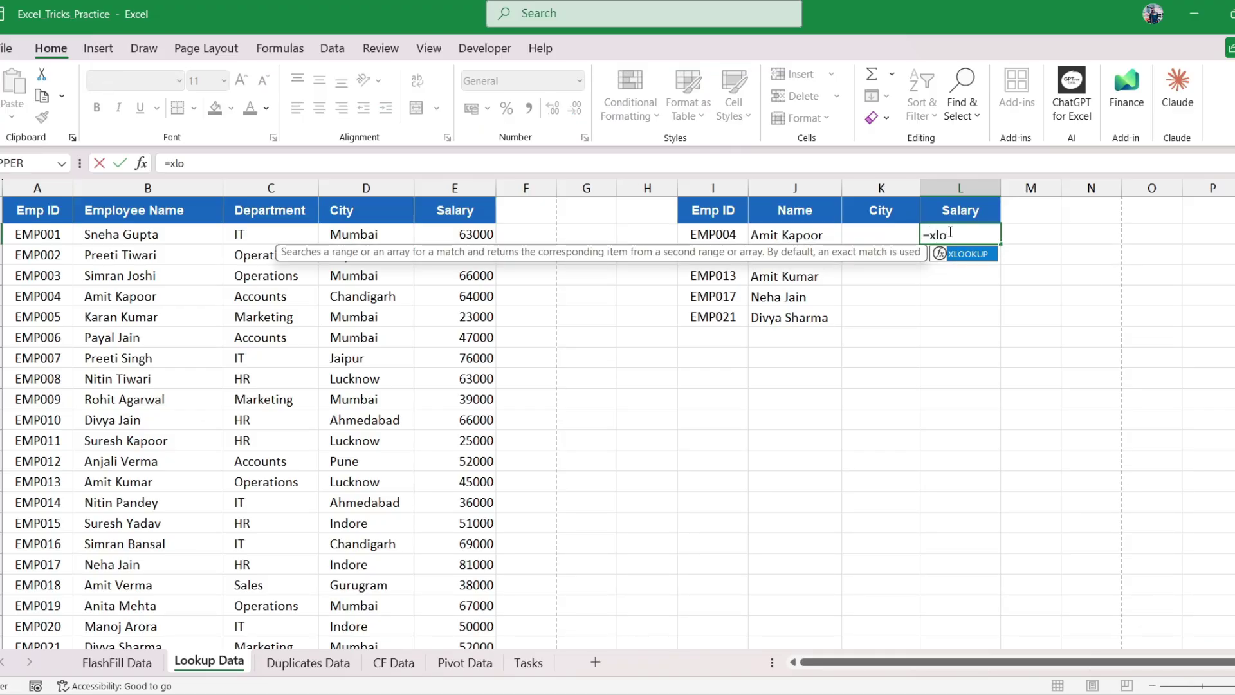
key(Tab)
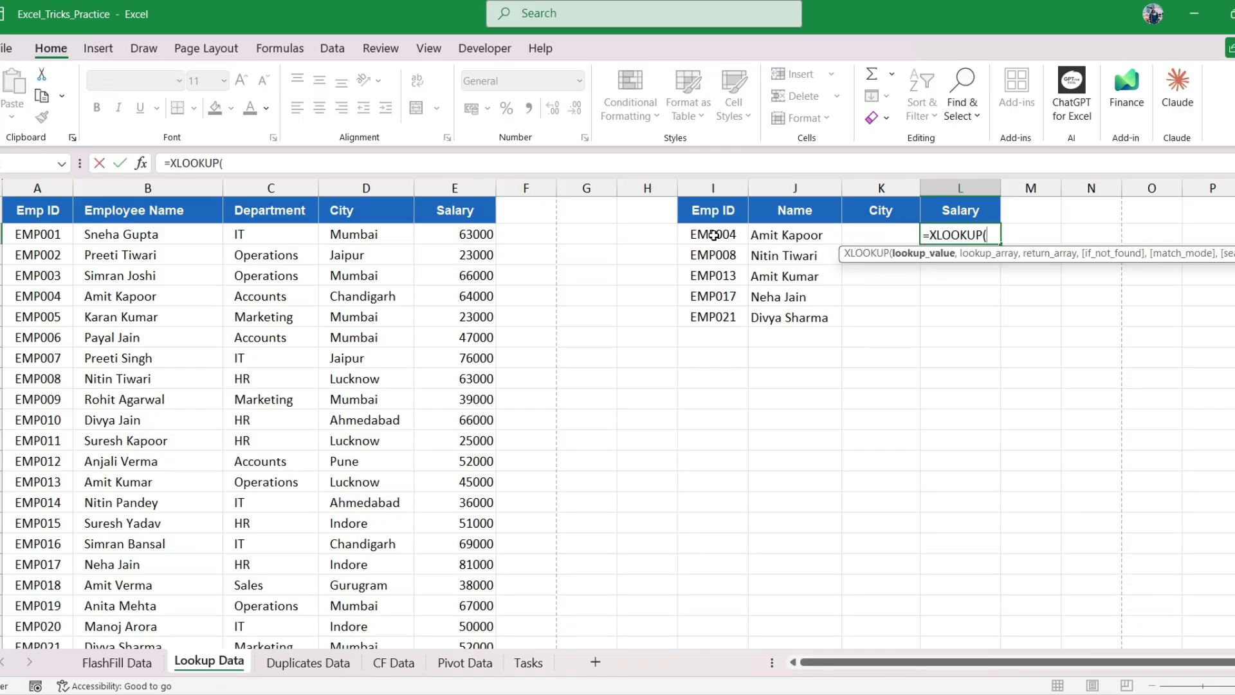
click(713, 234)
text(,)
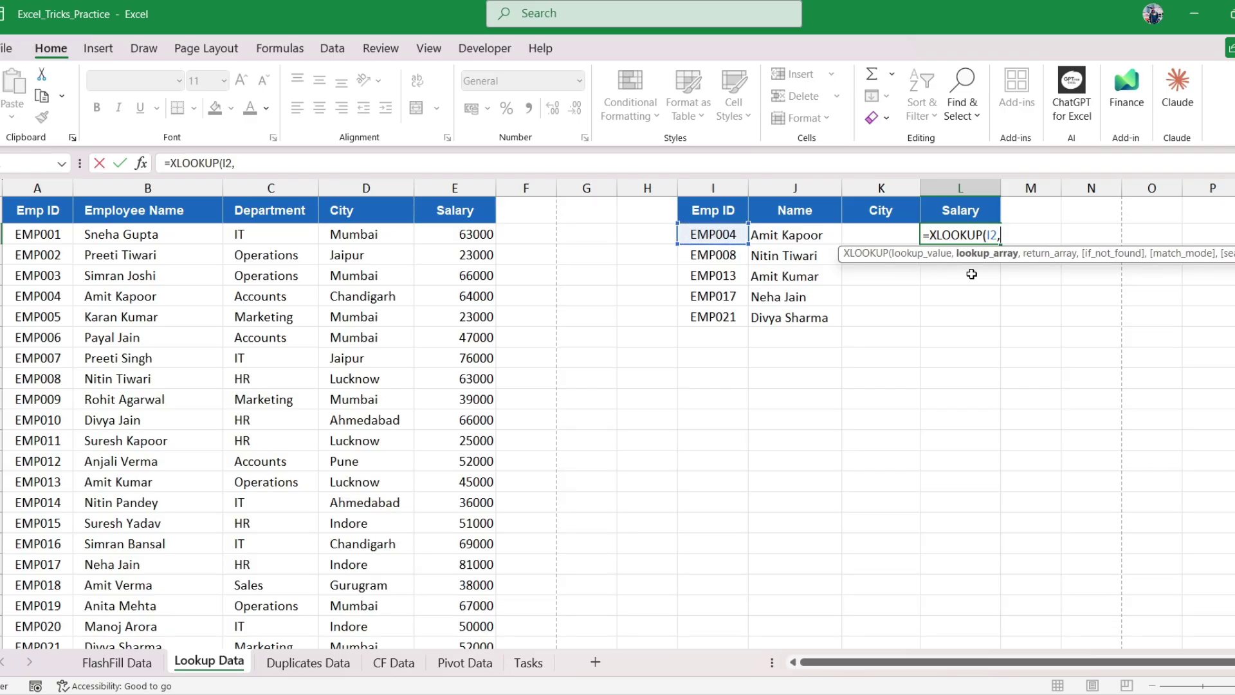
text(A:A)
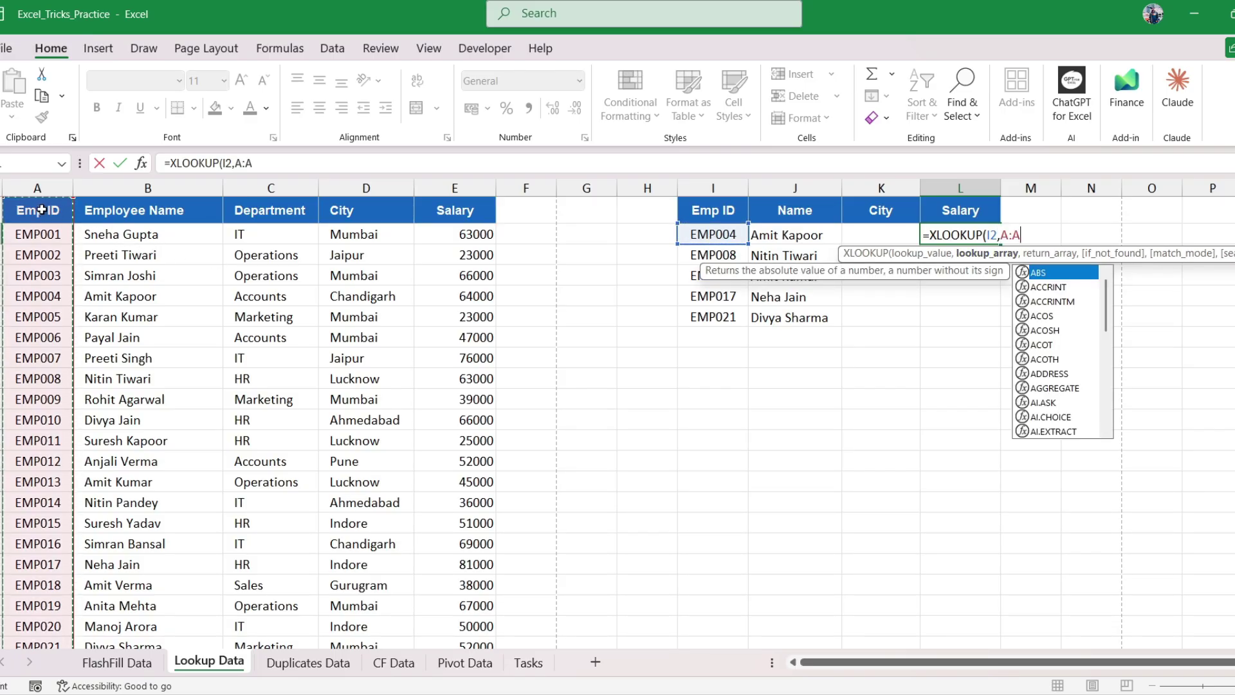
text(,)
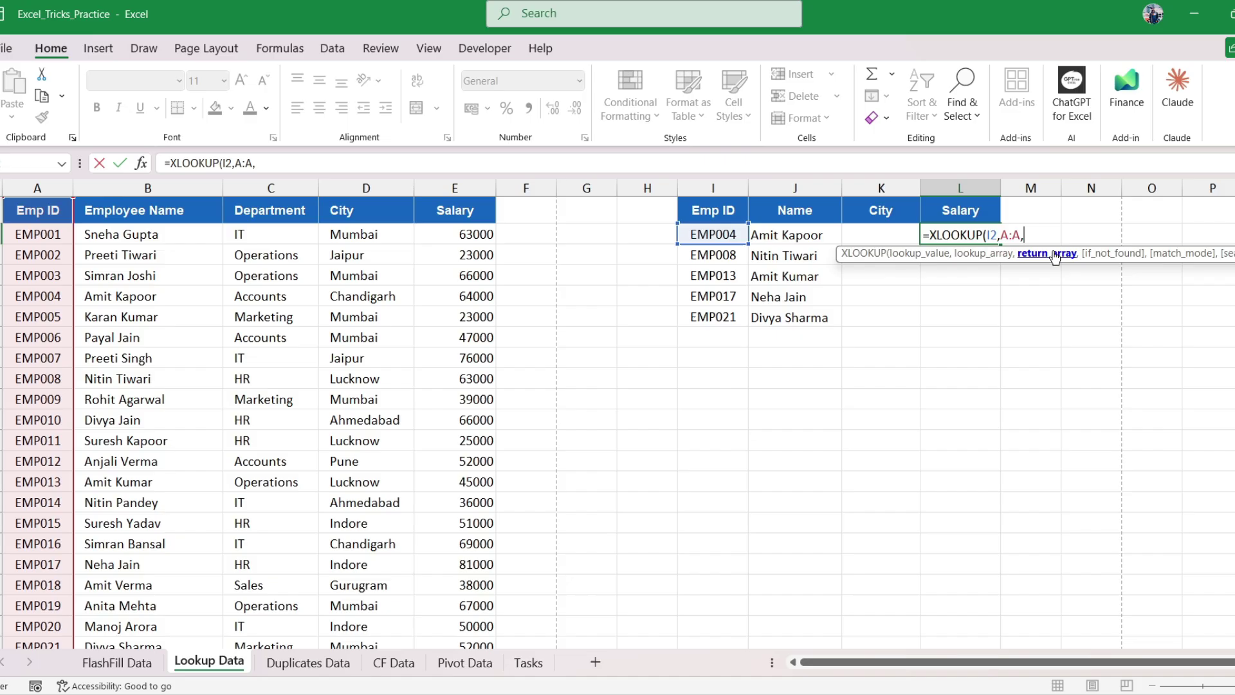
click(453, 184)
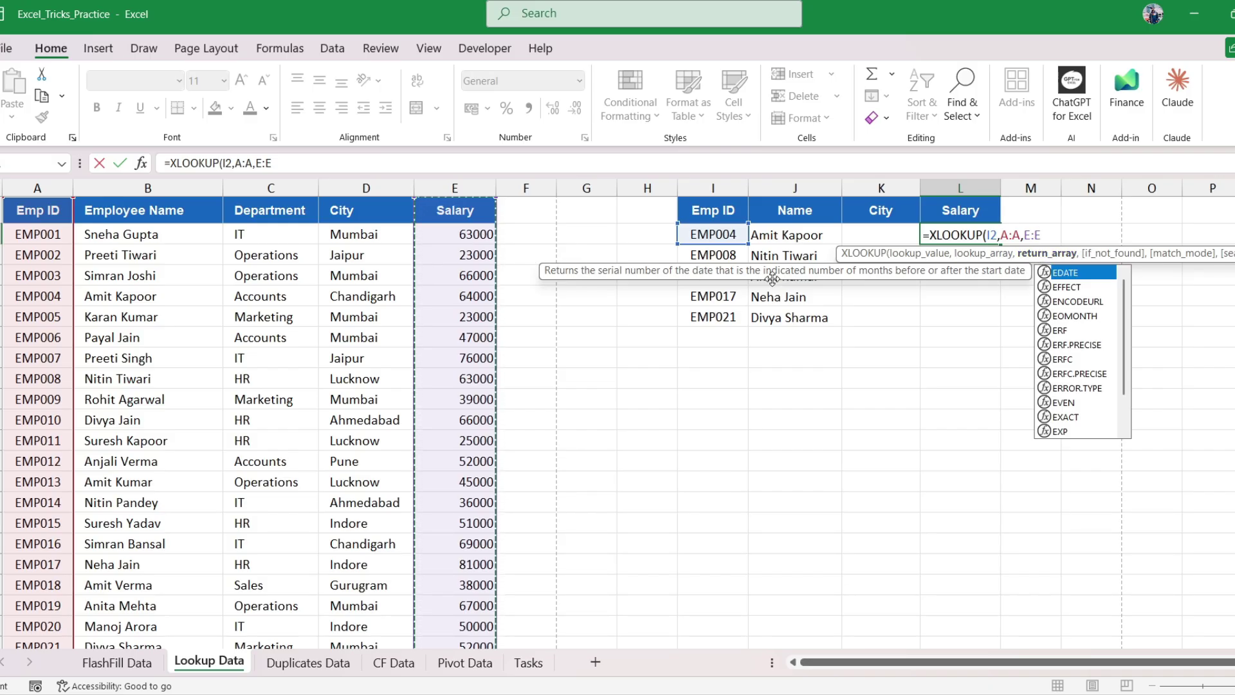
text())
key(Return)
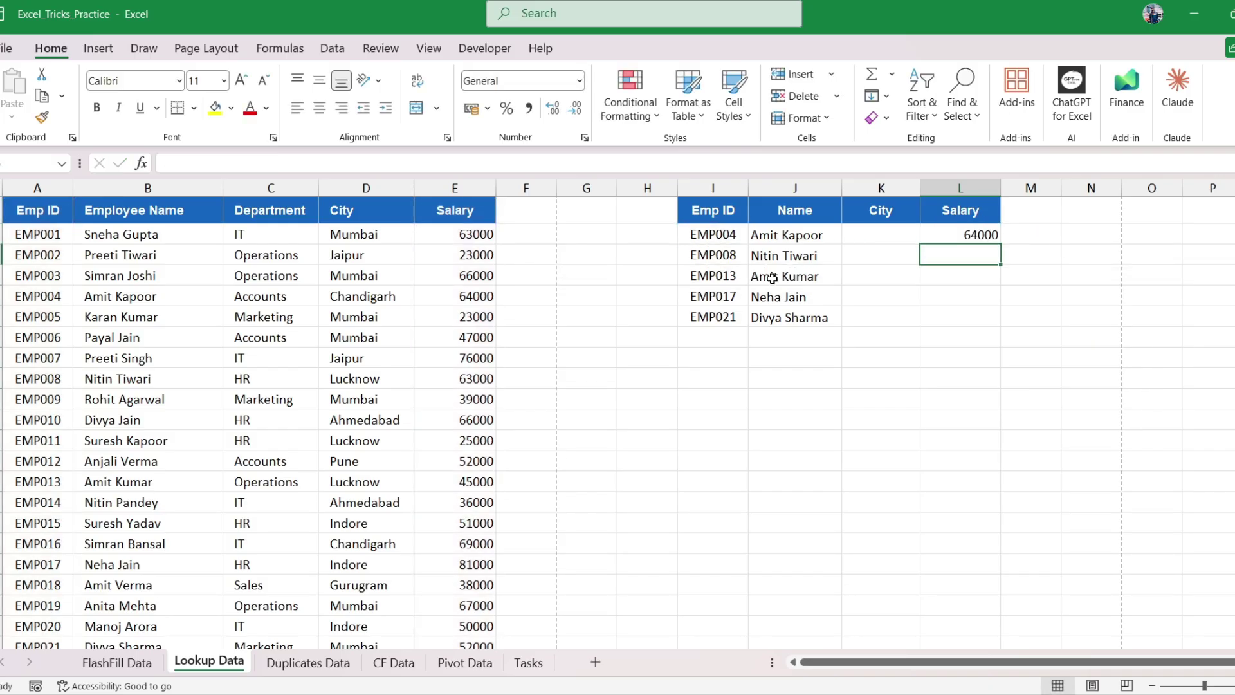
Copy the salary lookup from L2 down to L6 and check the finished lookup table
click(694, 235)
click(971, 233)
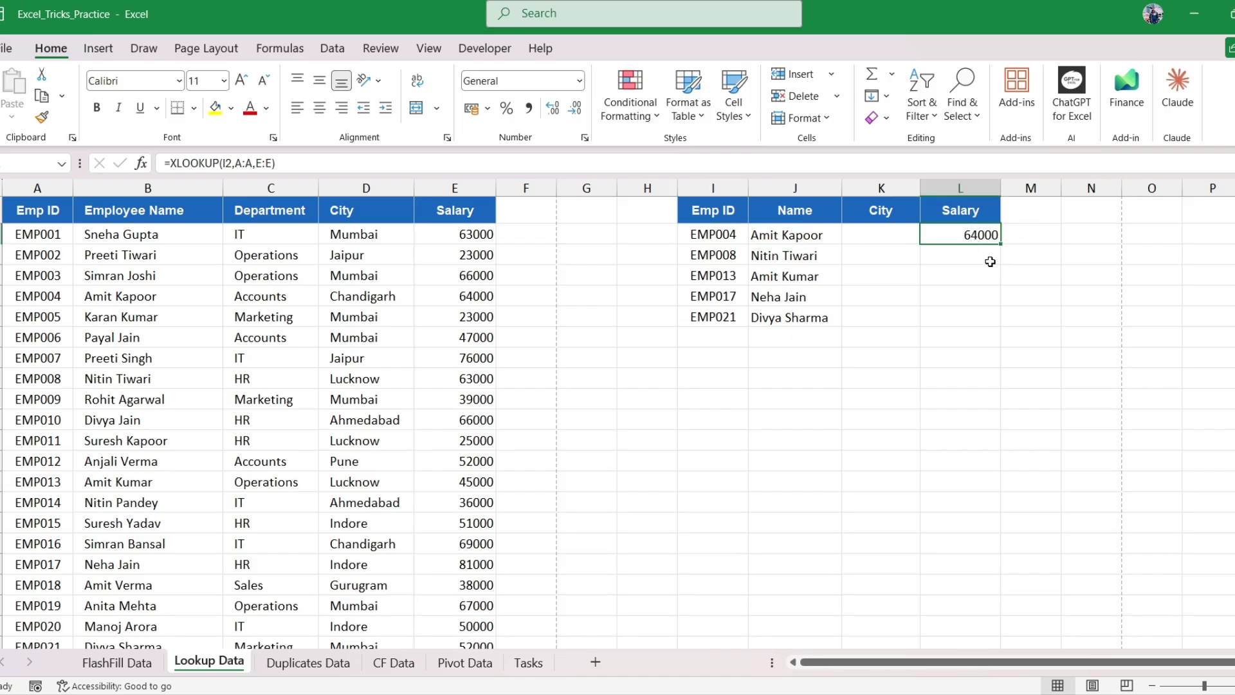
drag(999, 261, 983, 327)
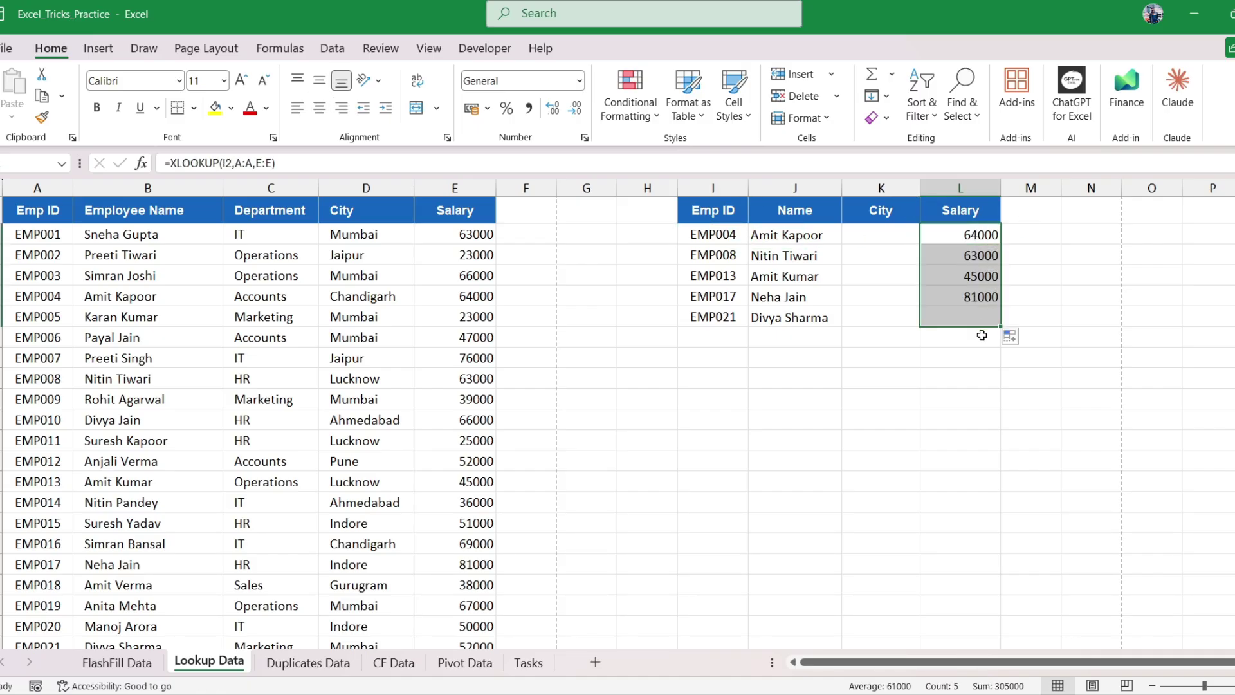
click(960, 341)
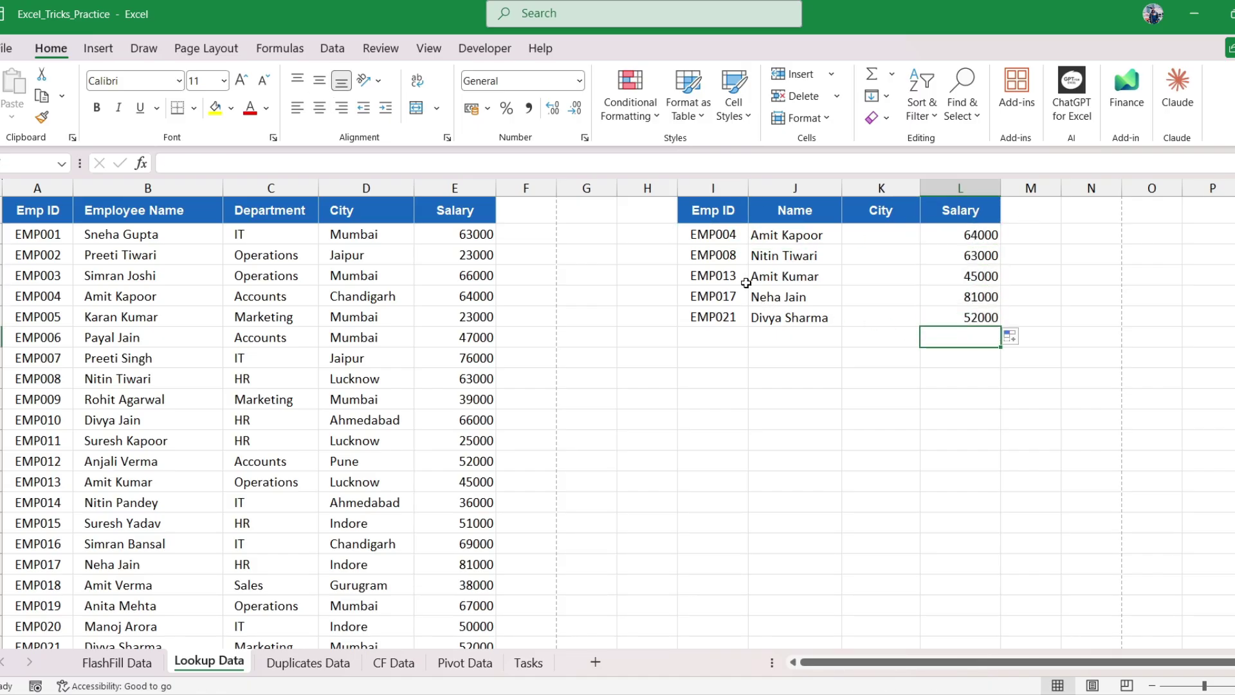
drag(717, 236, 971, 302)
click(972, 302)
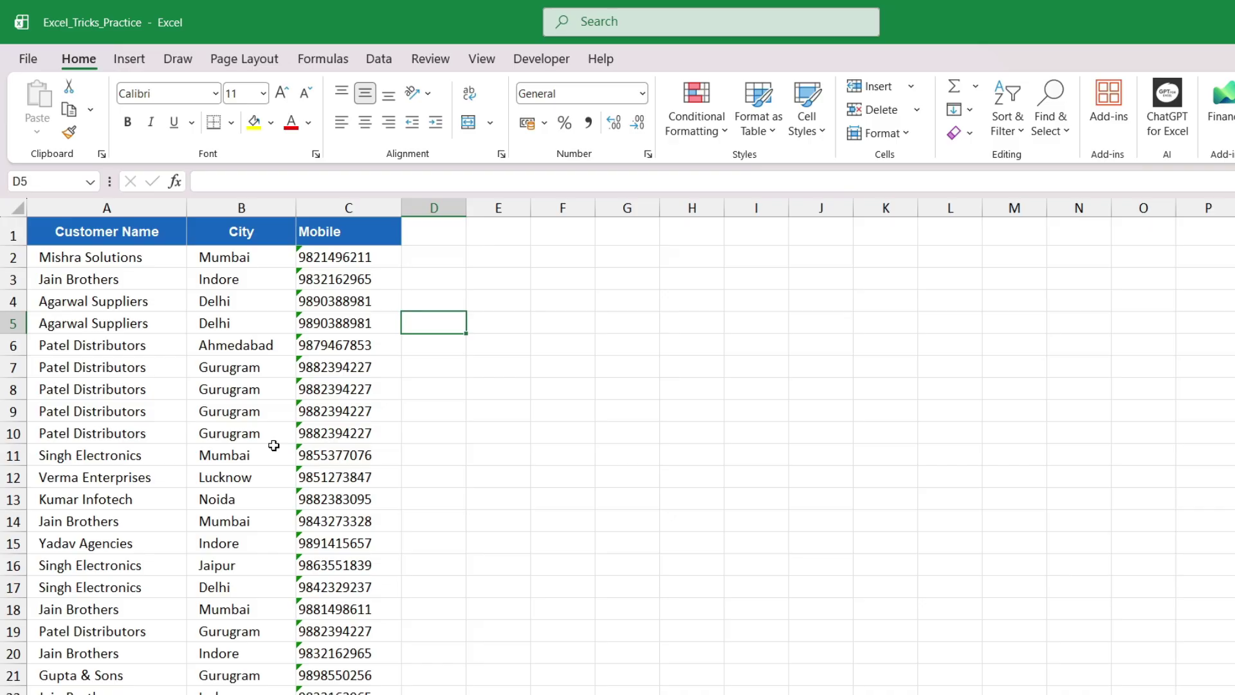
Return to the top of the customer list and mark the repeated Agarwal Suppliers and Patel Distributors rows
click(201, 273)
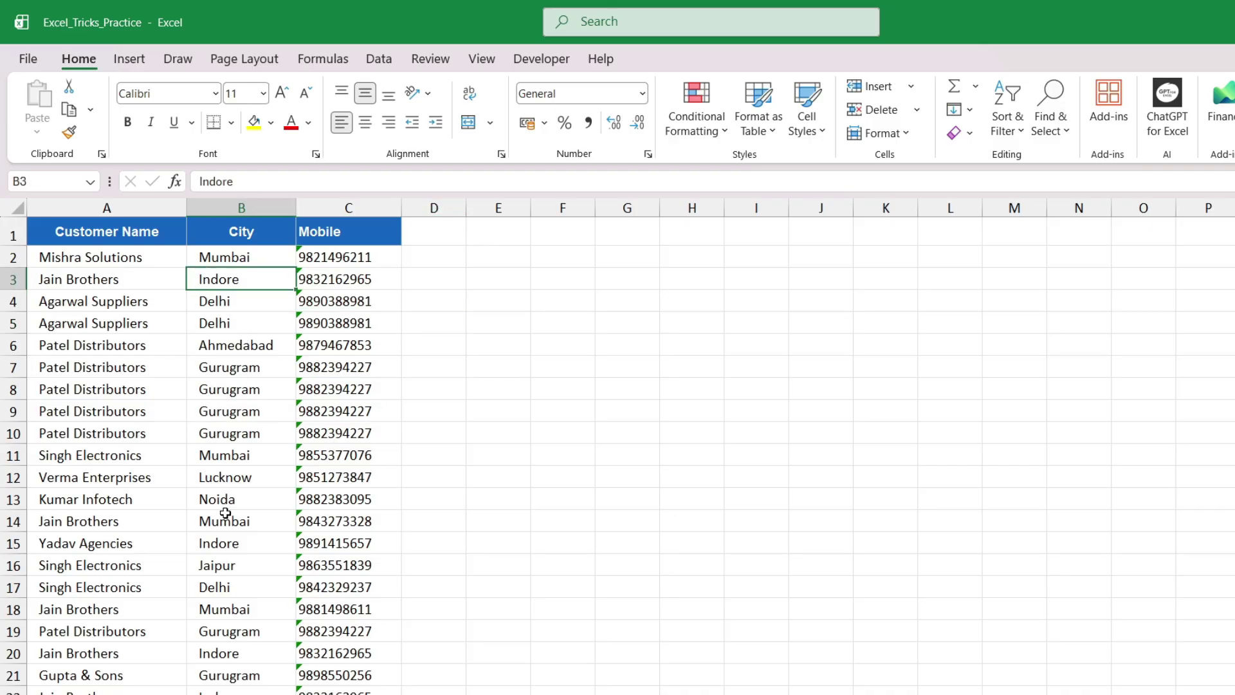
key(ctrl+Home)
scroll(173, 450, down, 1)
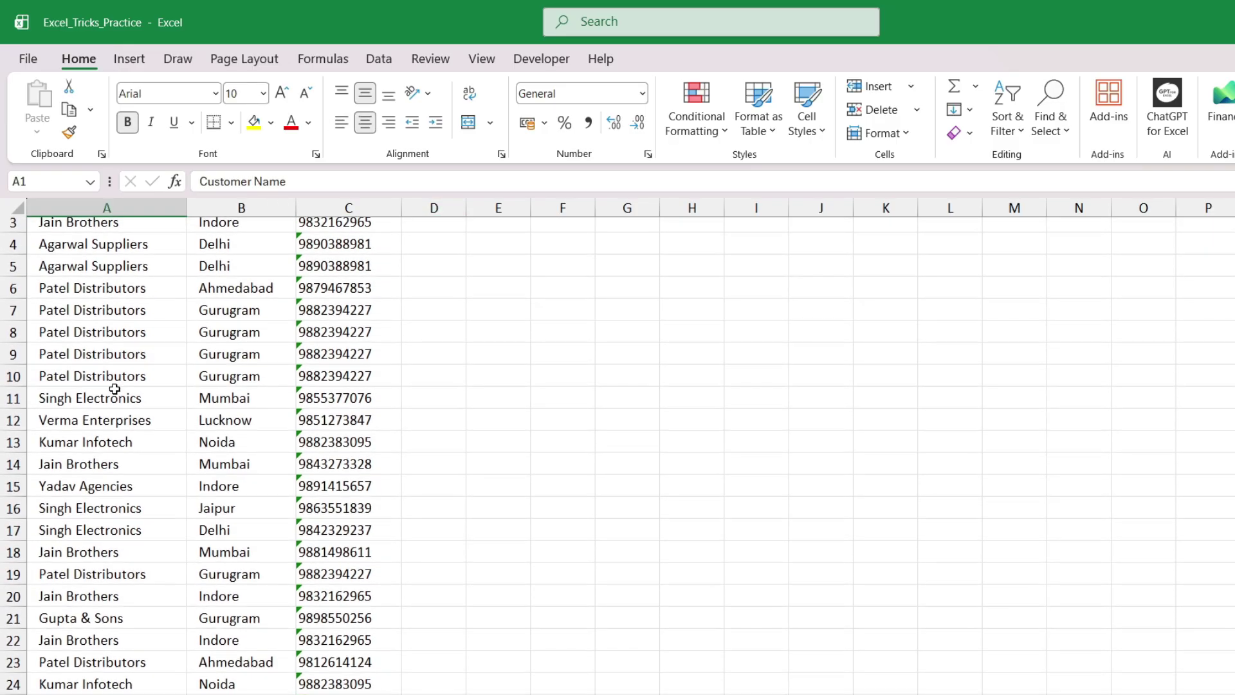
scroll(251, 455, up, 2)
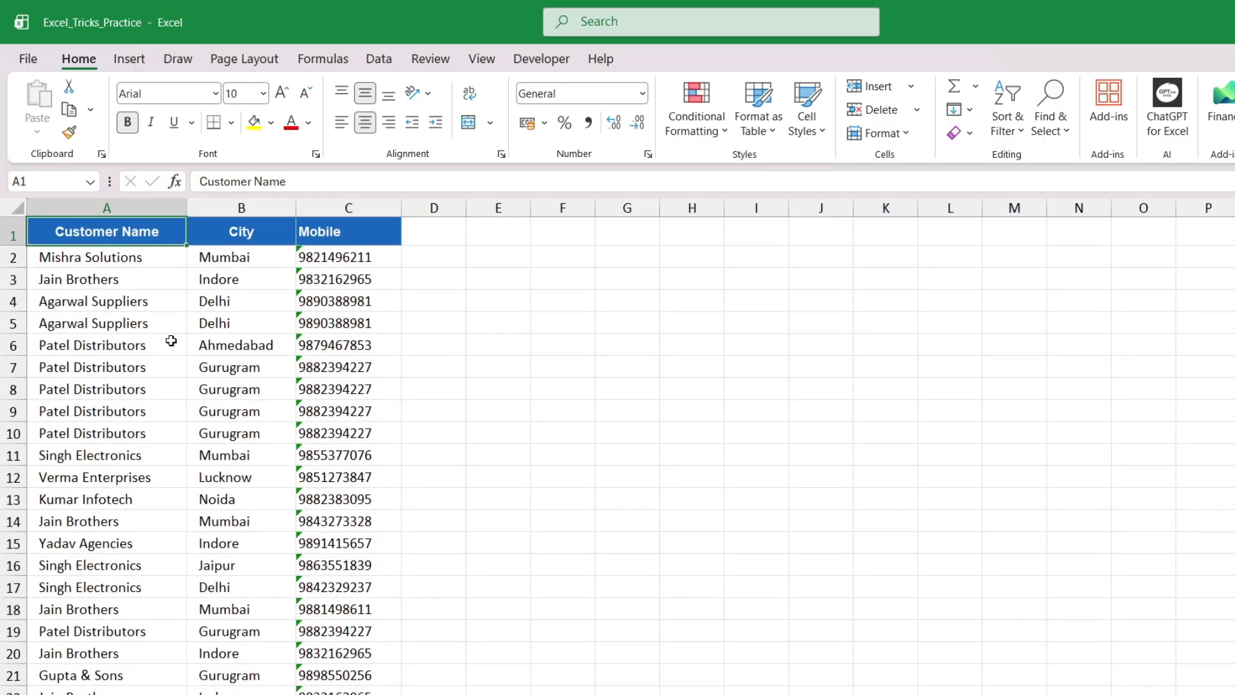
click(130, 325)
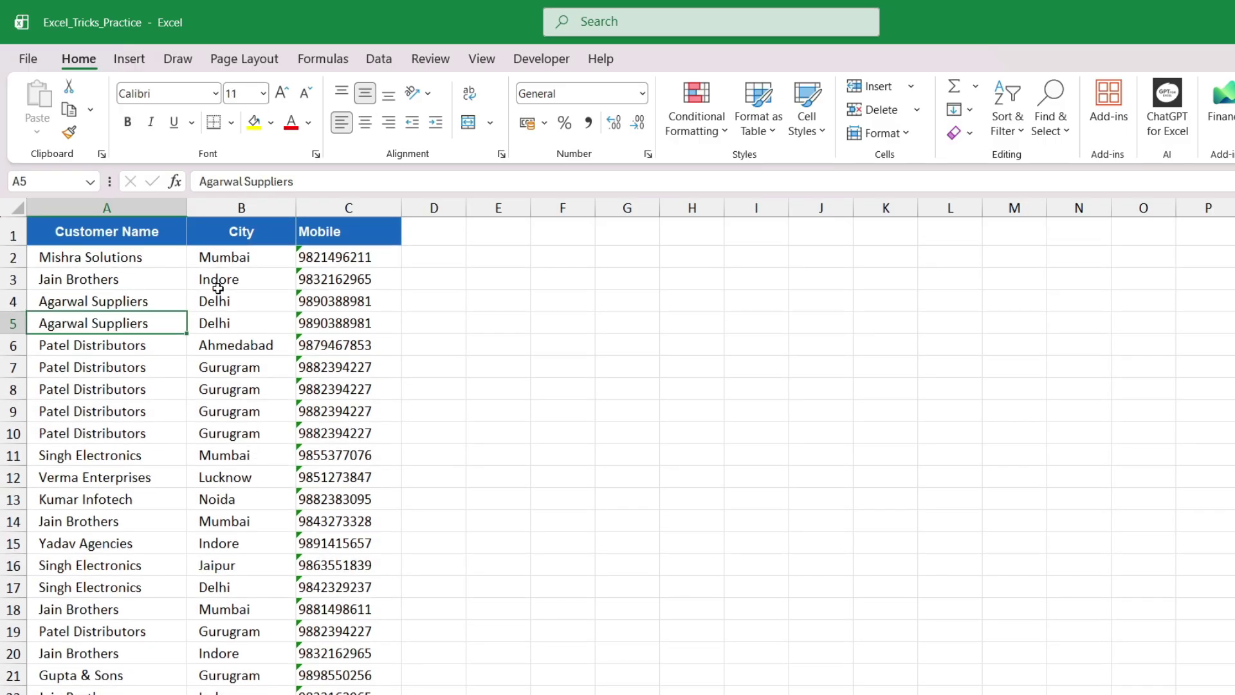
click(103, 217)
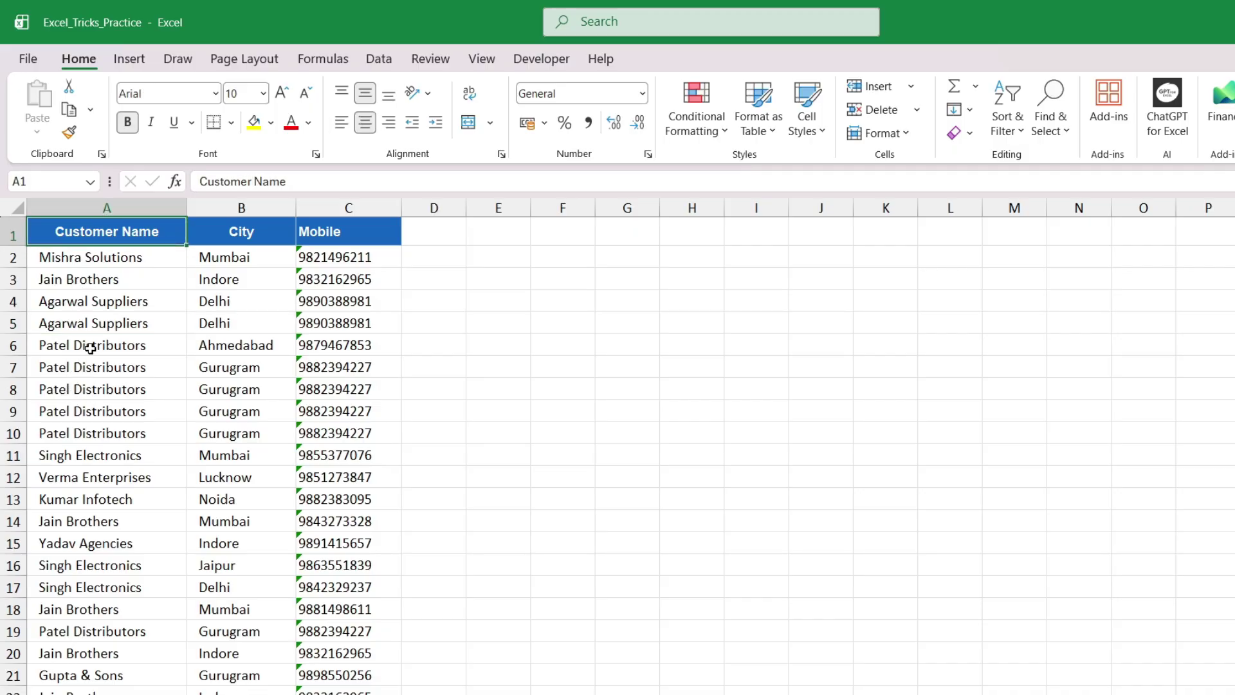
drag(89, 347, 325, 437)
click(82, 432)
drag(83, 367, 348, 431)
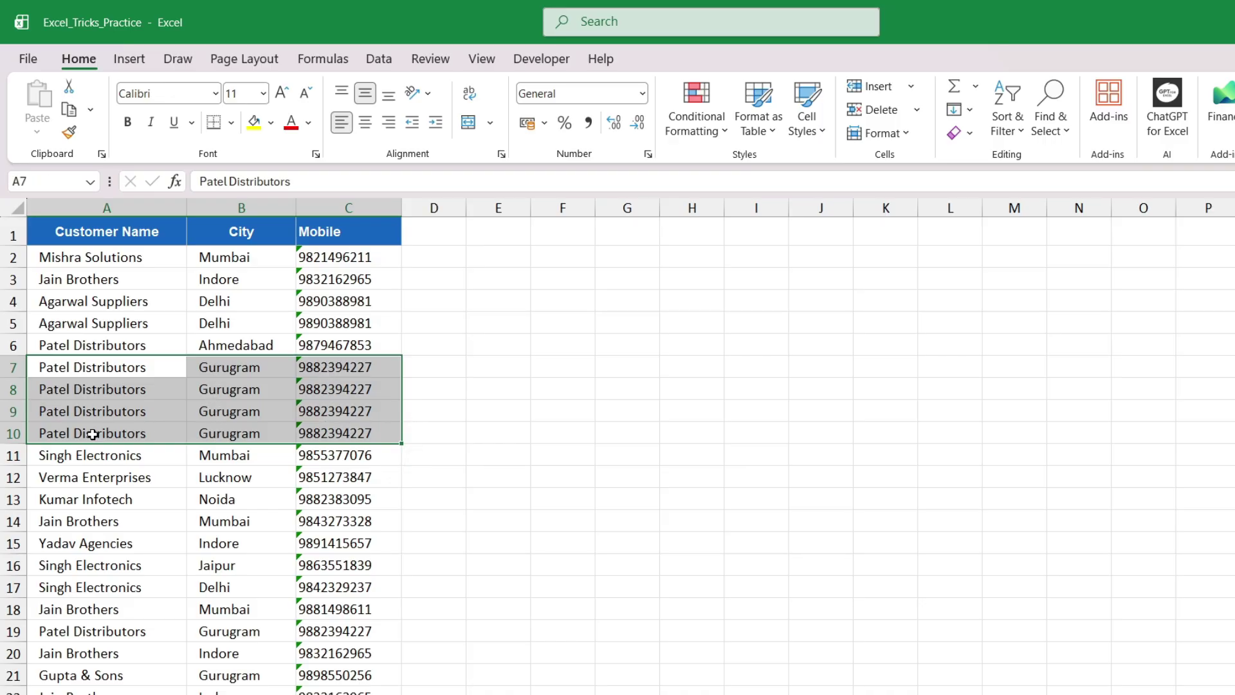
Point out other repeated entries such as Singh Electronics and duplicate mobile numbers
drag(86, 564, 131, 584)
click(65, 611)
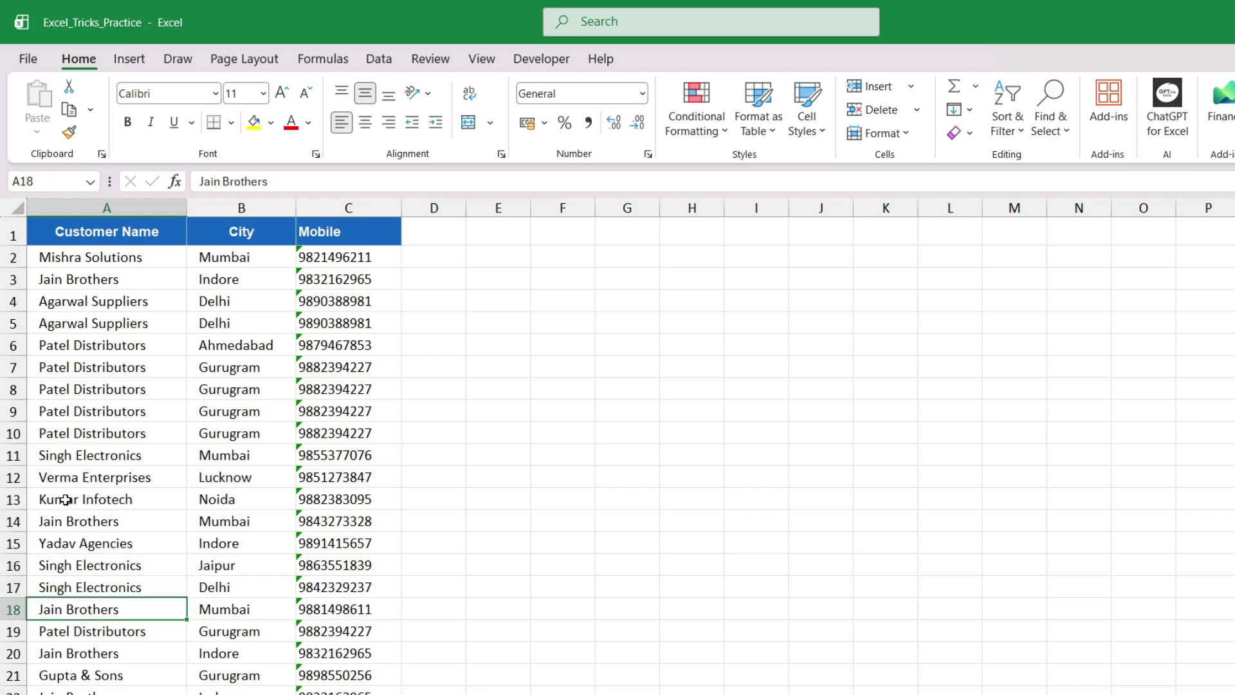
drag(67, 501, 59, 682)
click(254, 521)
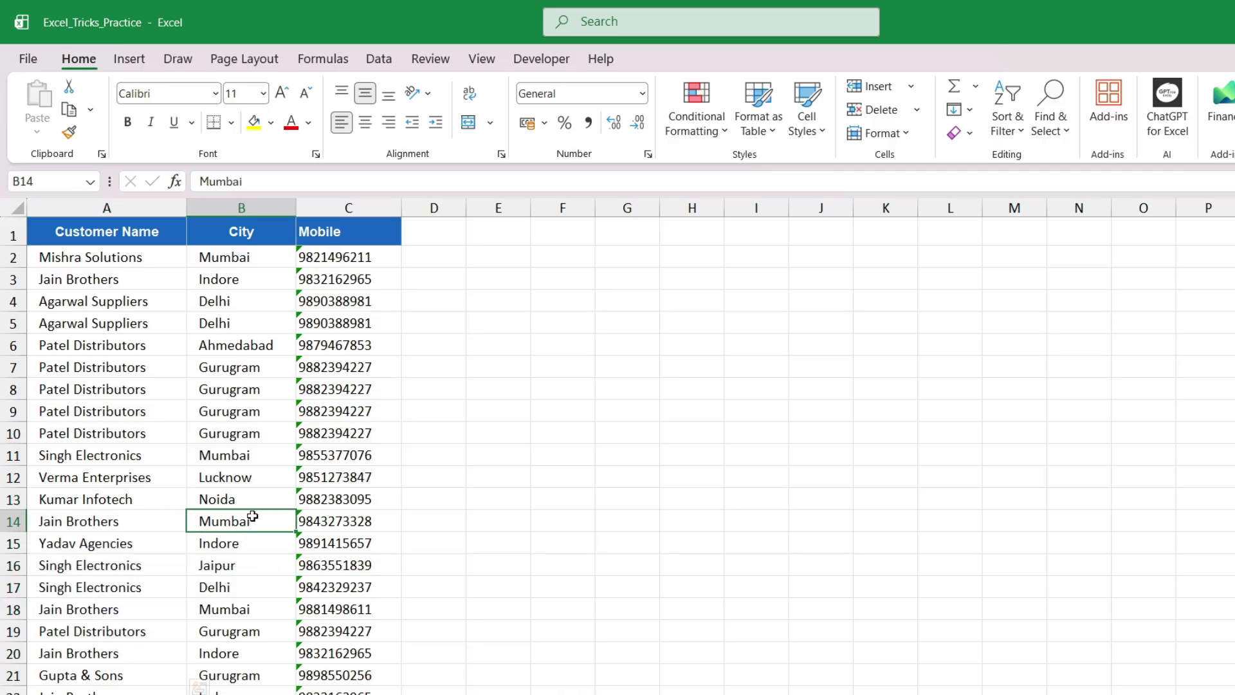
click(179, 344)
drag(90, 278, 90, 388)
click(106, 329)
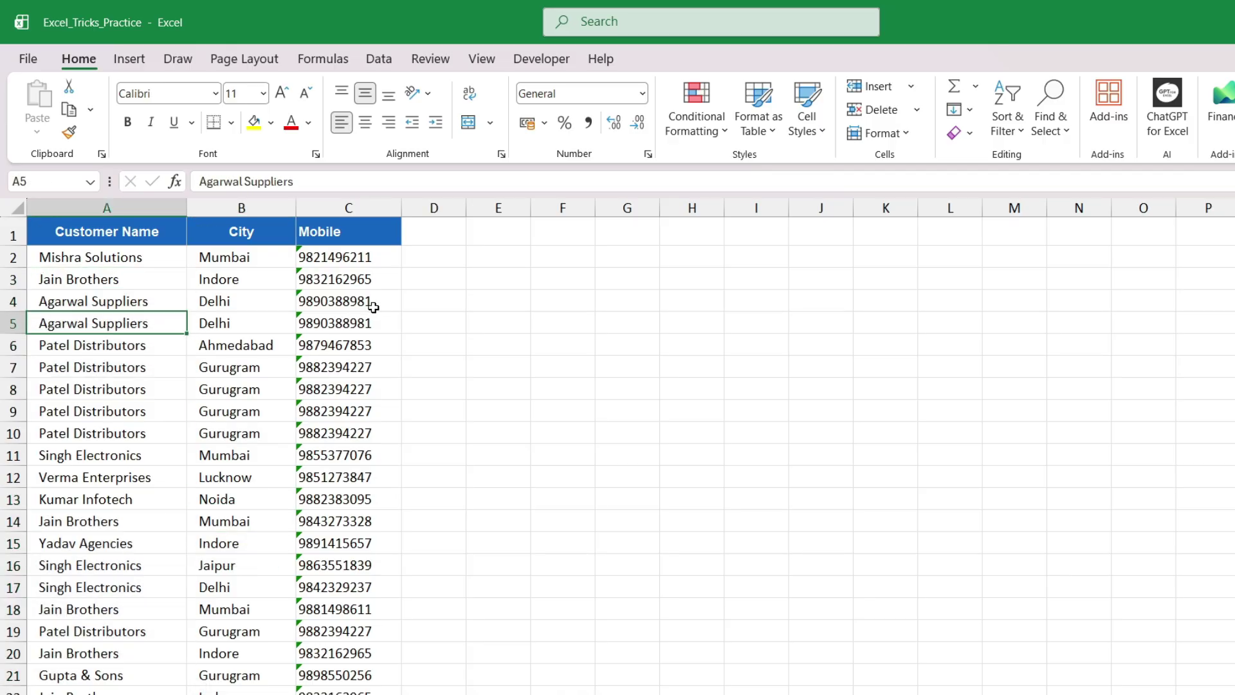
click(302, 388)
click(130, 231)
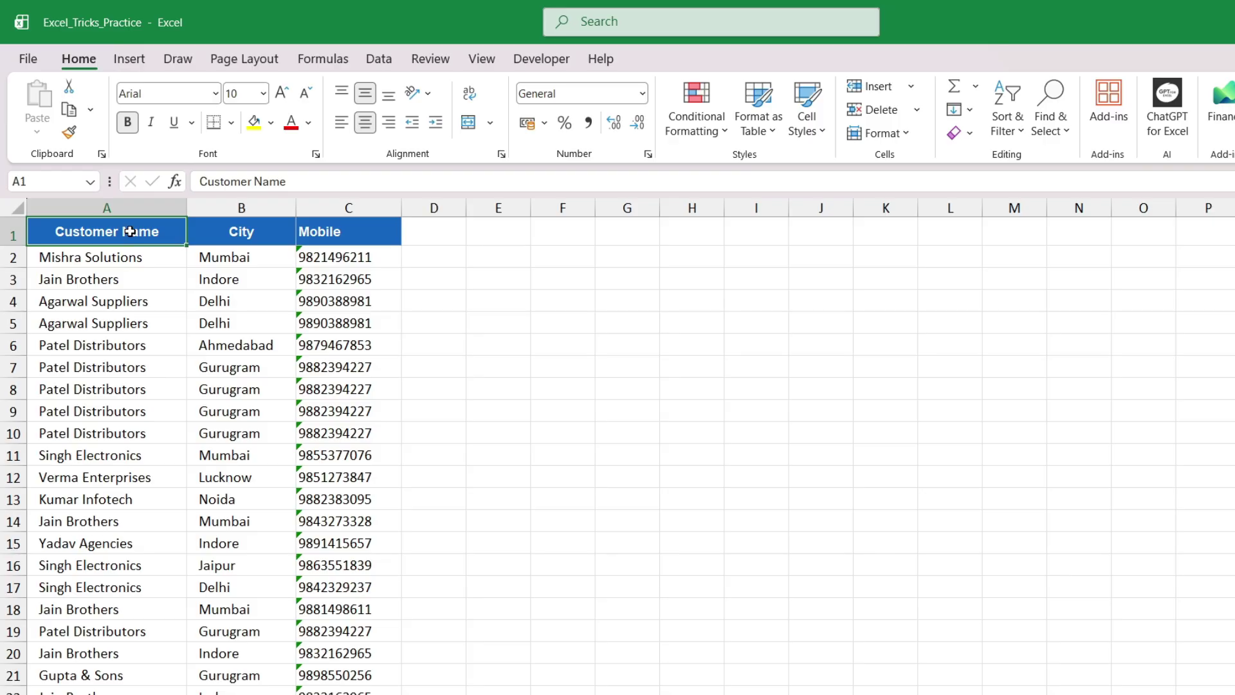
Select the whole customer table A1:C24 from A1 with Ctrl+Shift+Right and Ctrl+Shift+Down
key(ctrl+shift+Right)
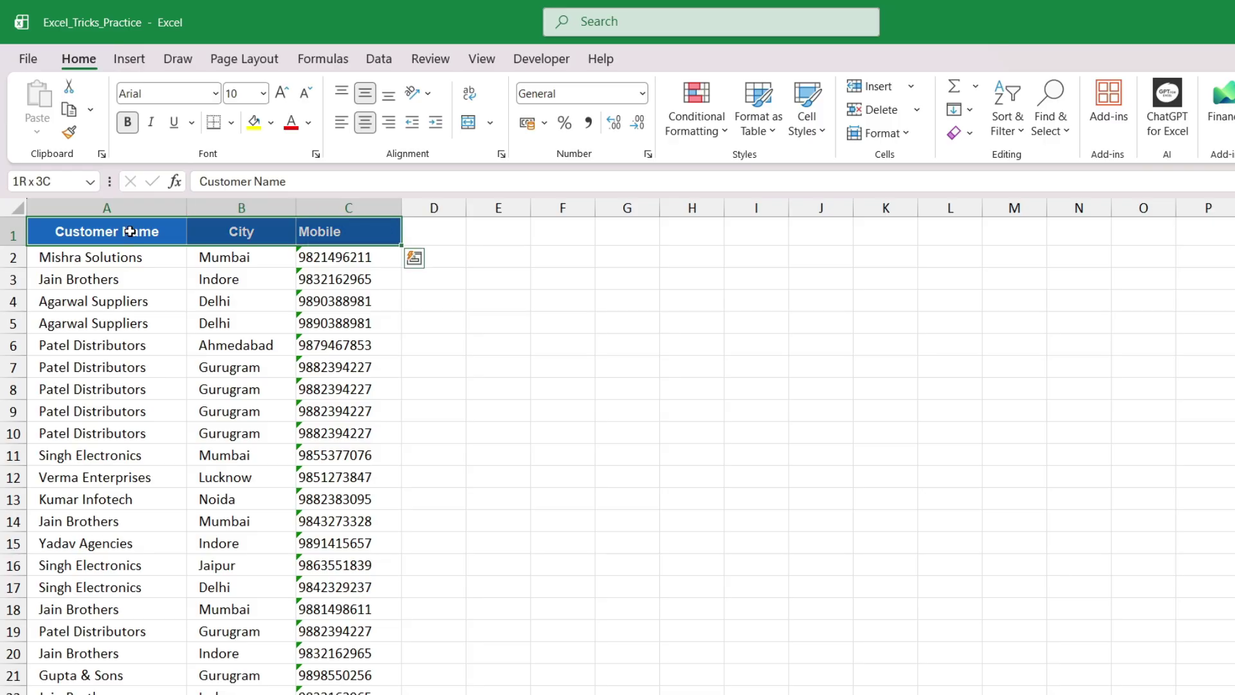
click(130, 231)
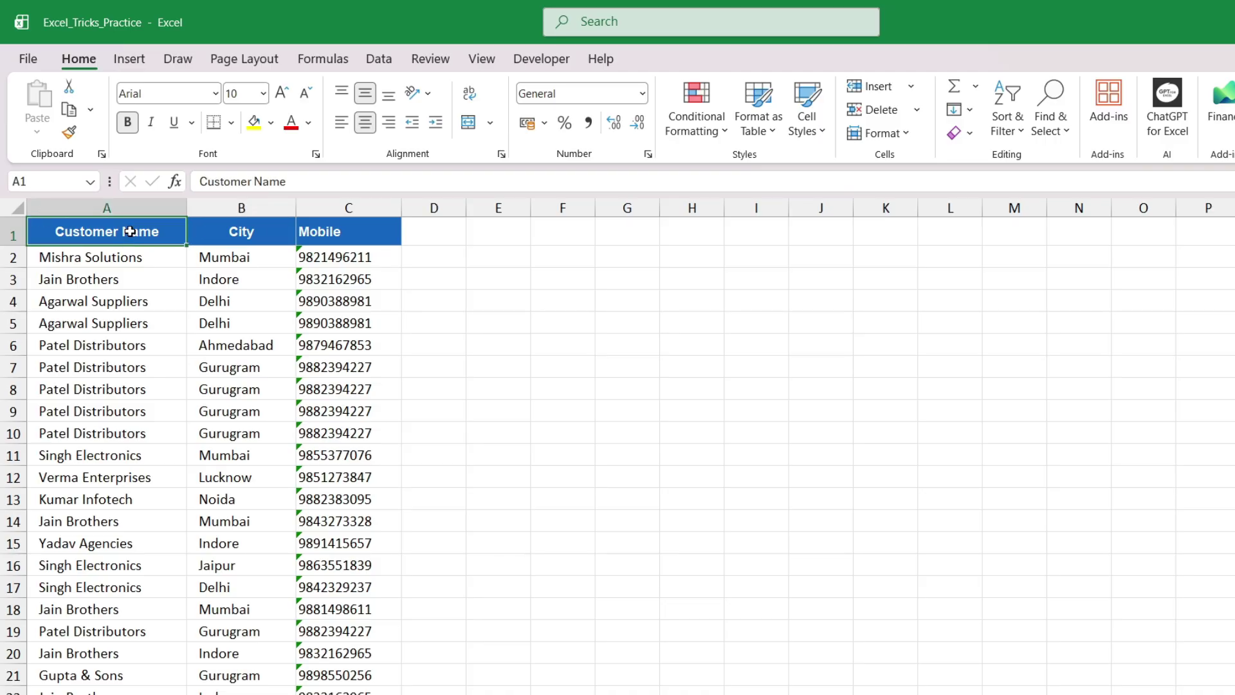
key(ctrl+shift+Right)
key(ctrl+shift+Down)
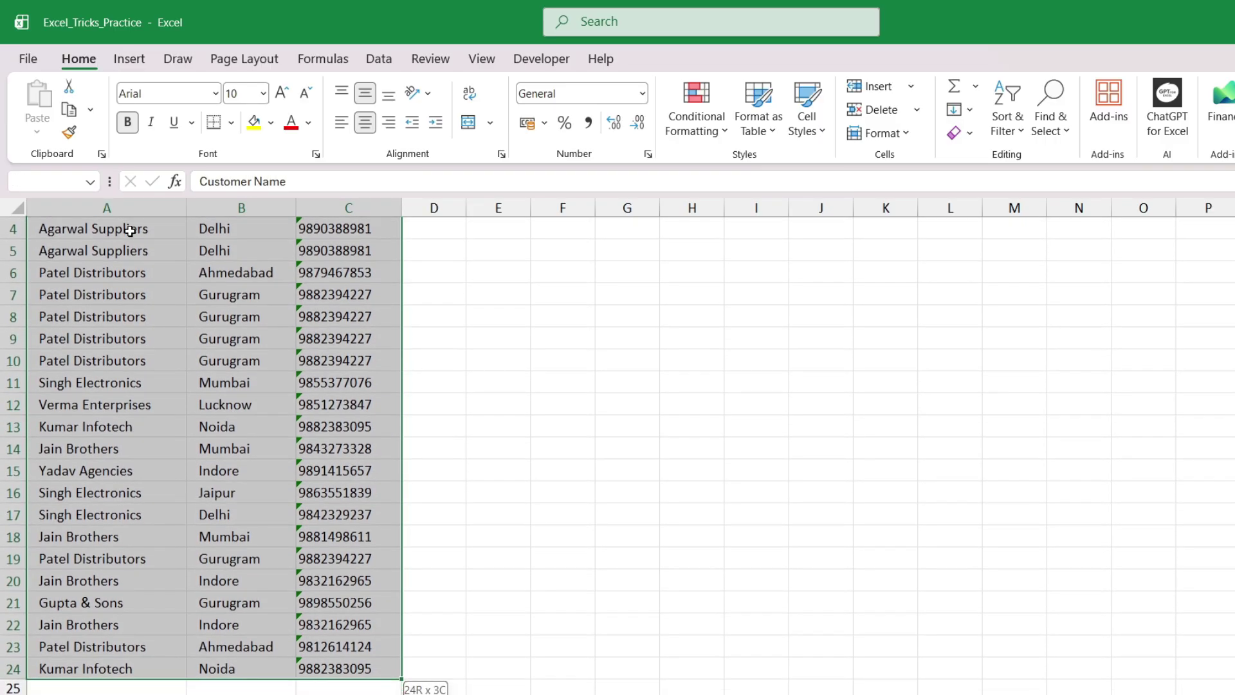
scroll(177, 427, up, 1)
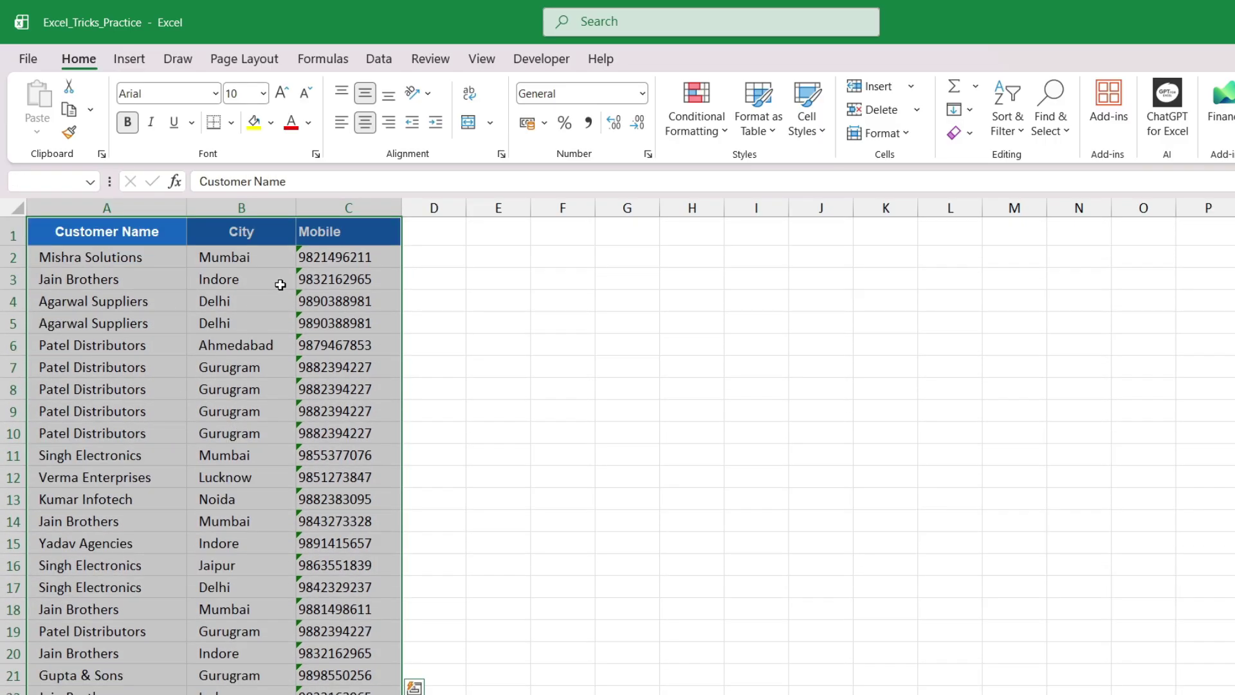
Run Data > Remove Duplicates across all three columns and dismiss the result message
click(385, 59)
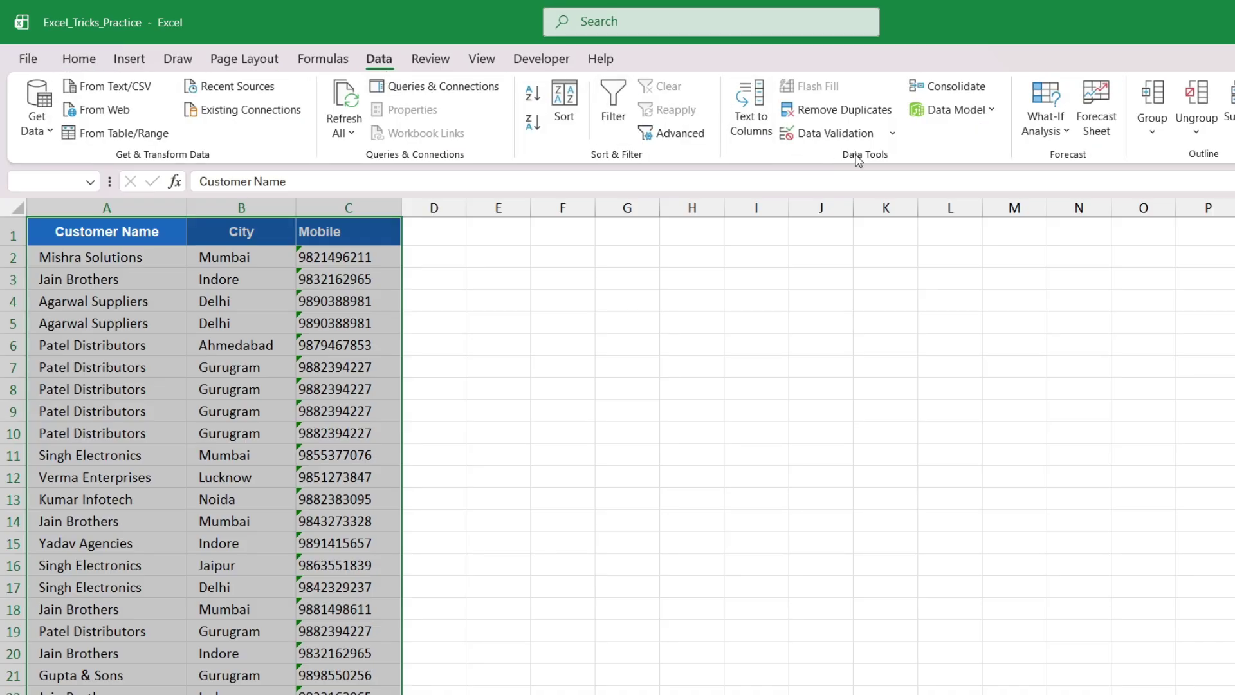
click(826, 112)
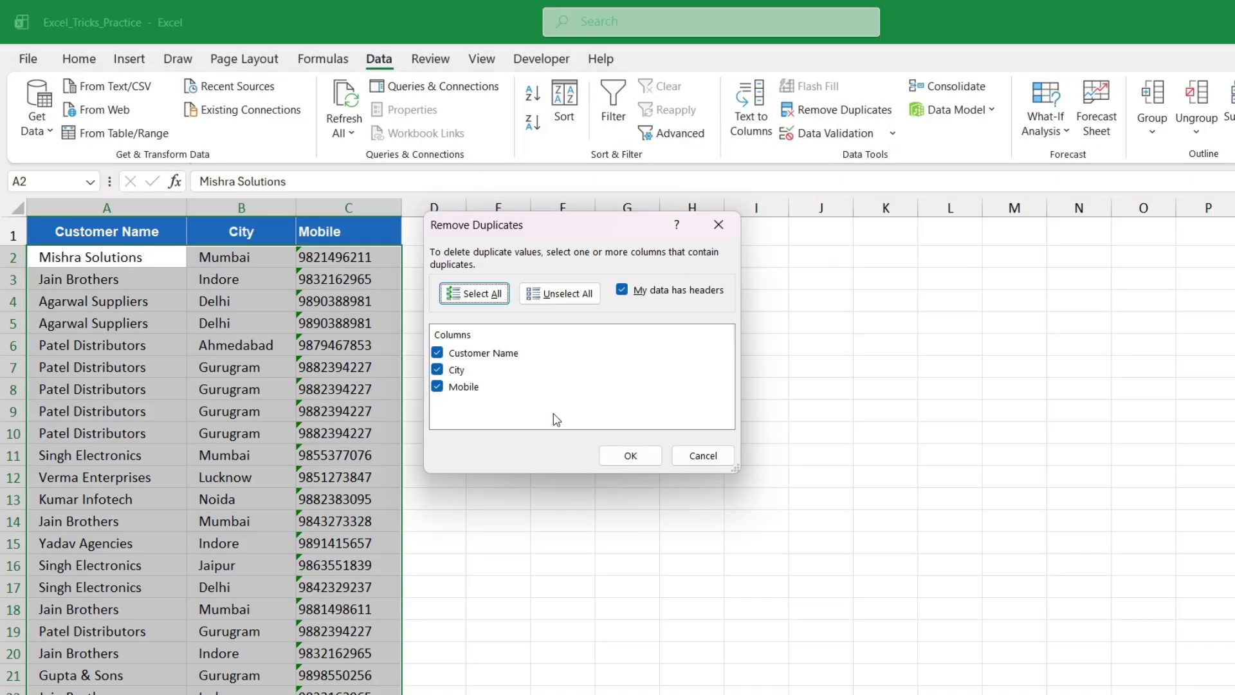
click(630, 456)
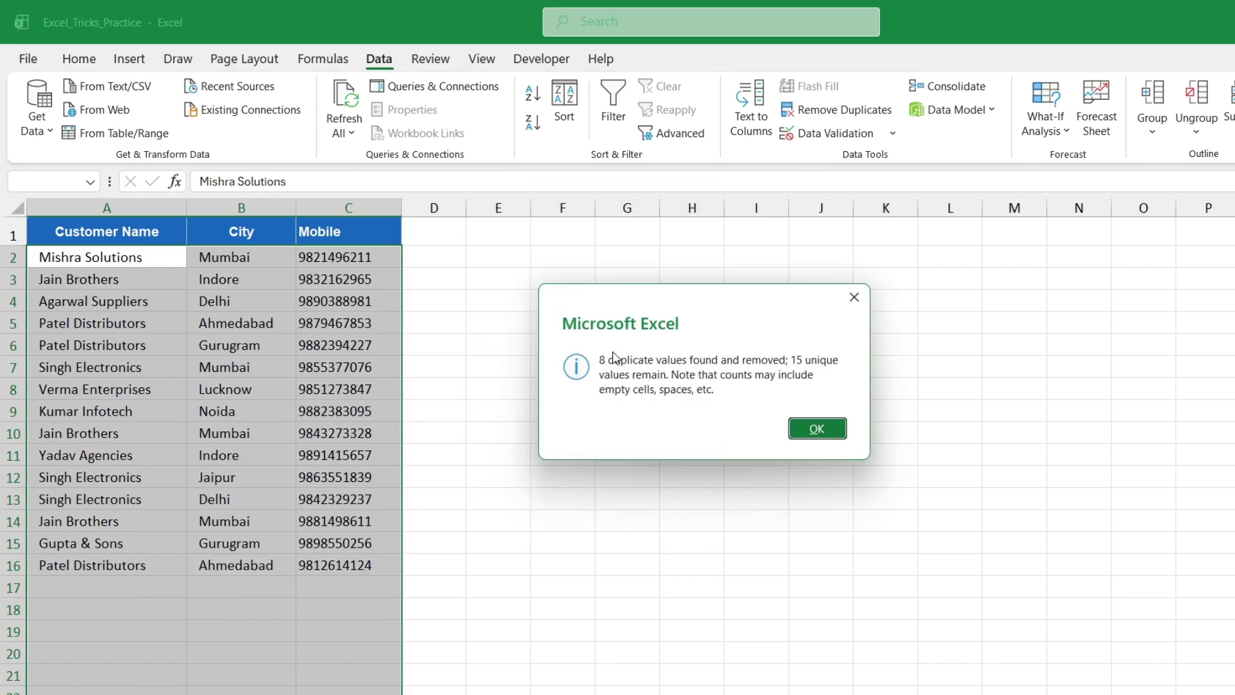
drag(635, 301, 498, 285)
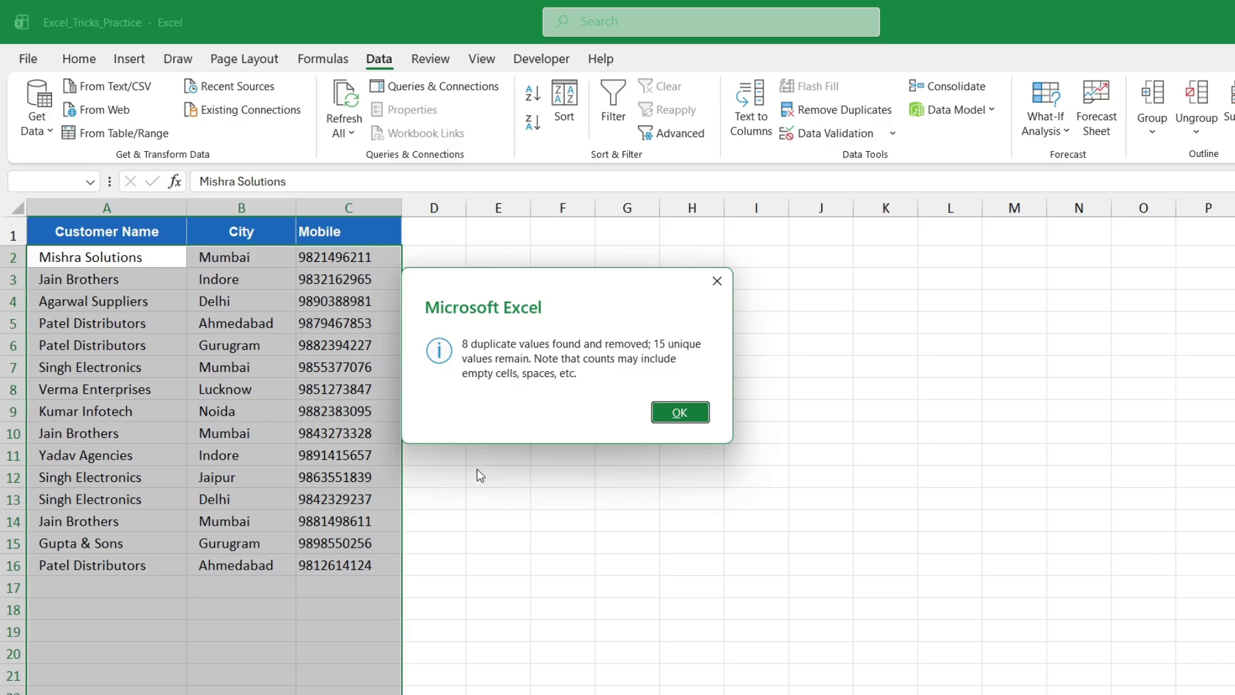
key(Return)
Inspect the remaining customer rows and undo the duplicate removal
click(204, 360)
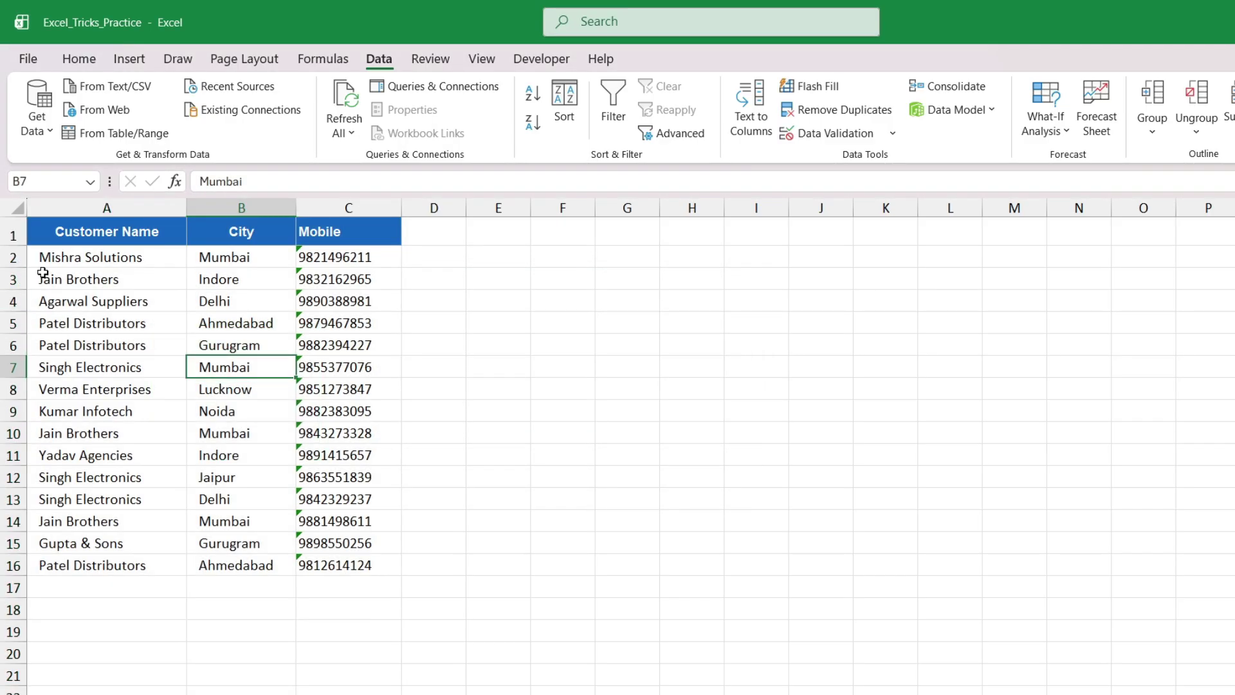
drag(74, 255, 269, 494)
click(240, 389)
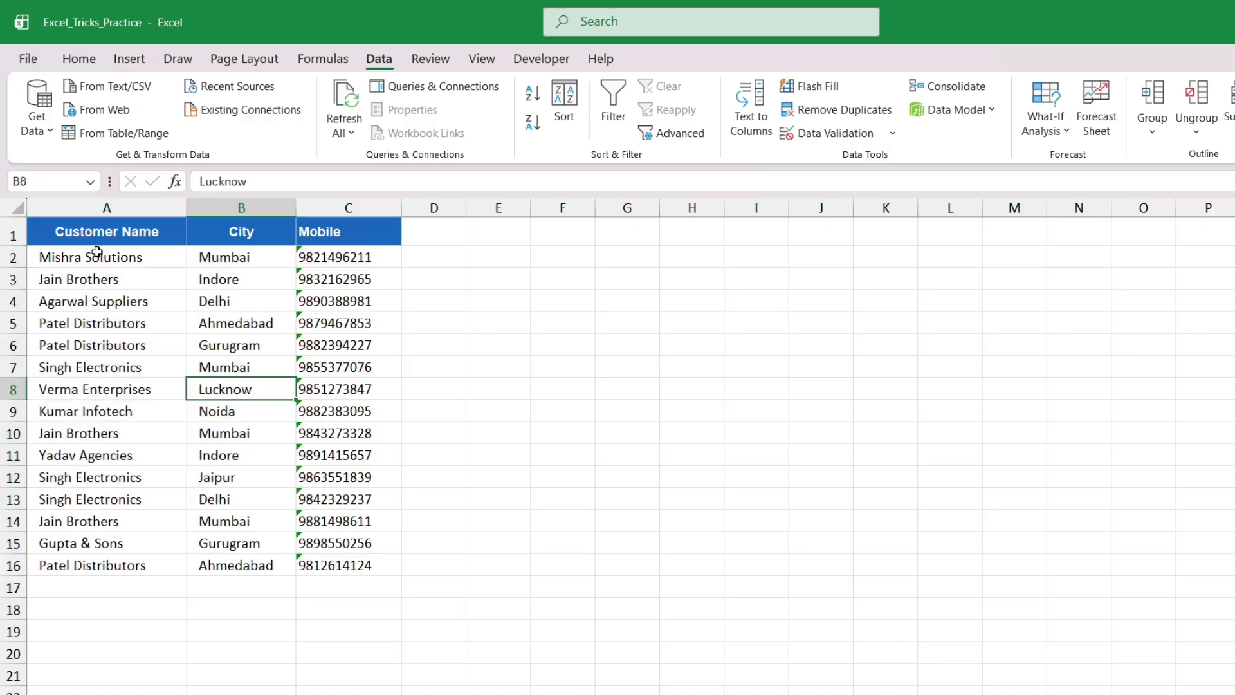
key(ctrl+z)
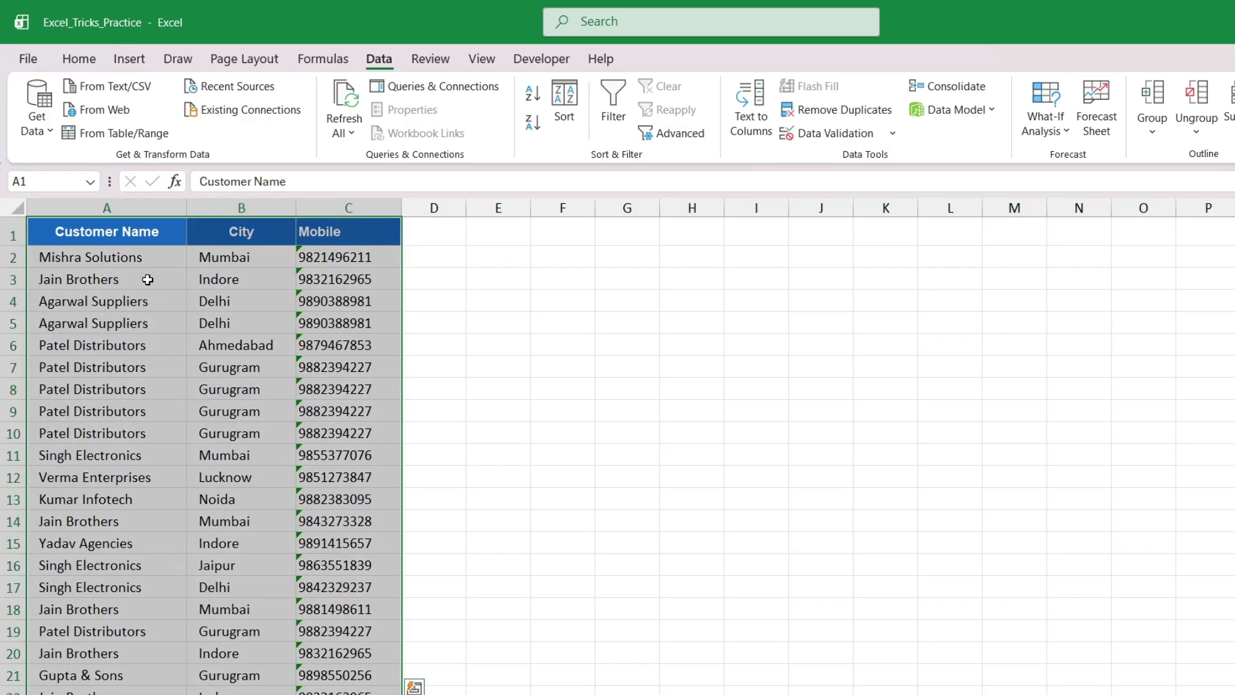
Remove duplicates again with Alt+A, M, leaving 15 unique customers, then select student names on the marks sheet
key(Return)
key(alt+a)
key(m)
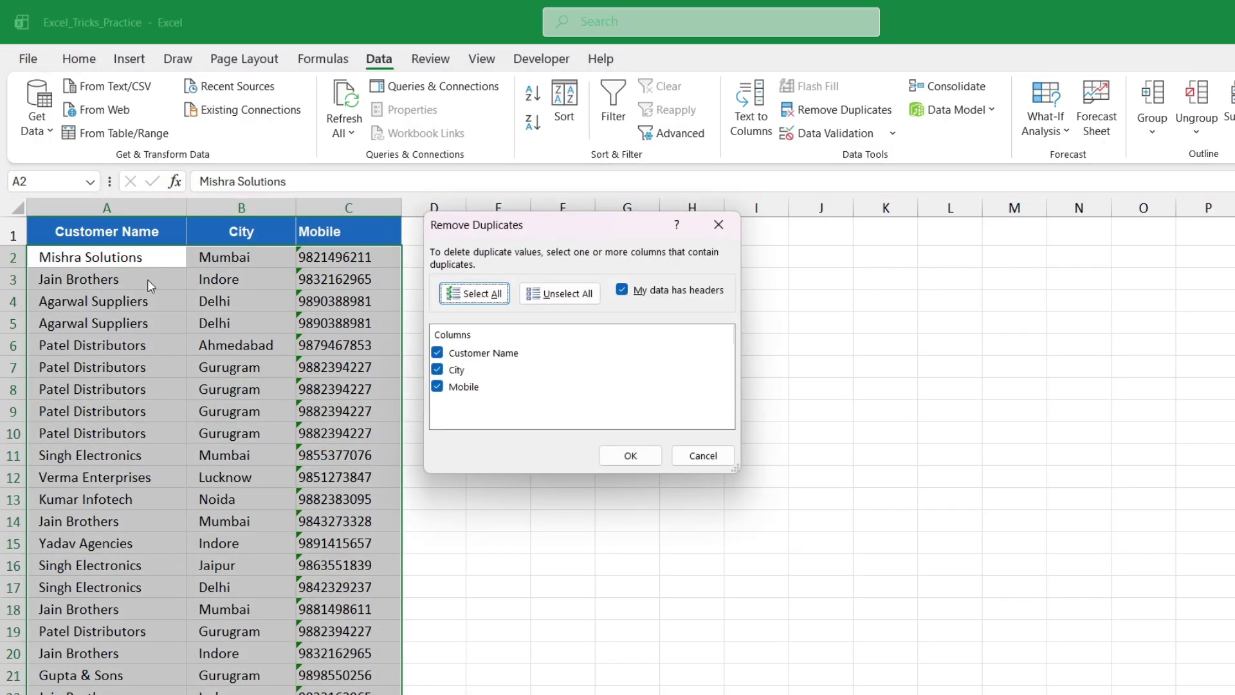
click(653, 456)
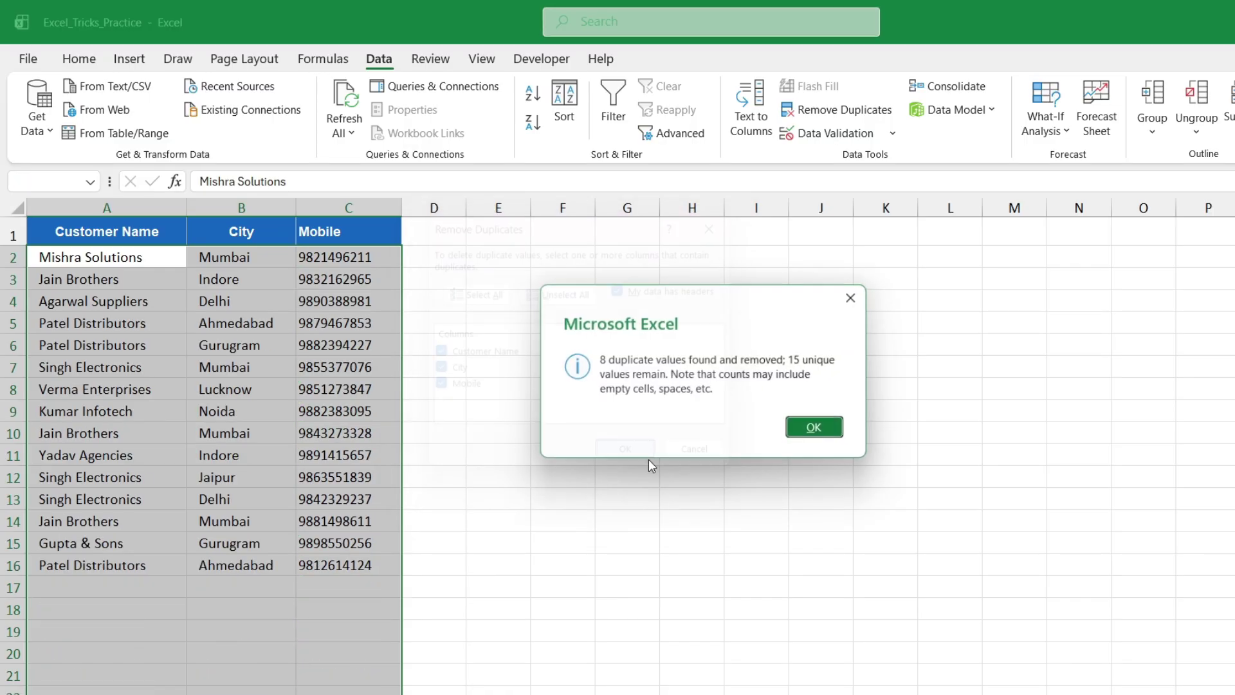
click(816, 429)
click(348, 432)
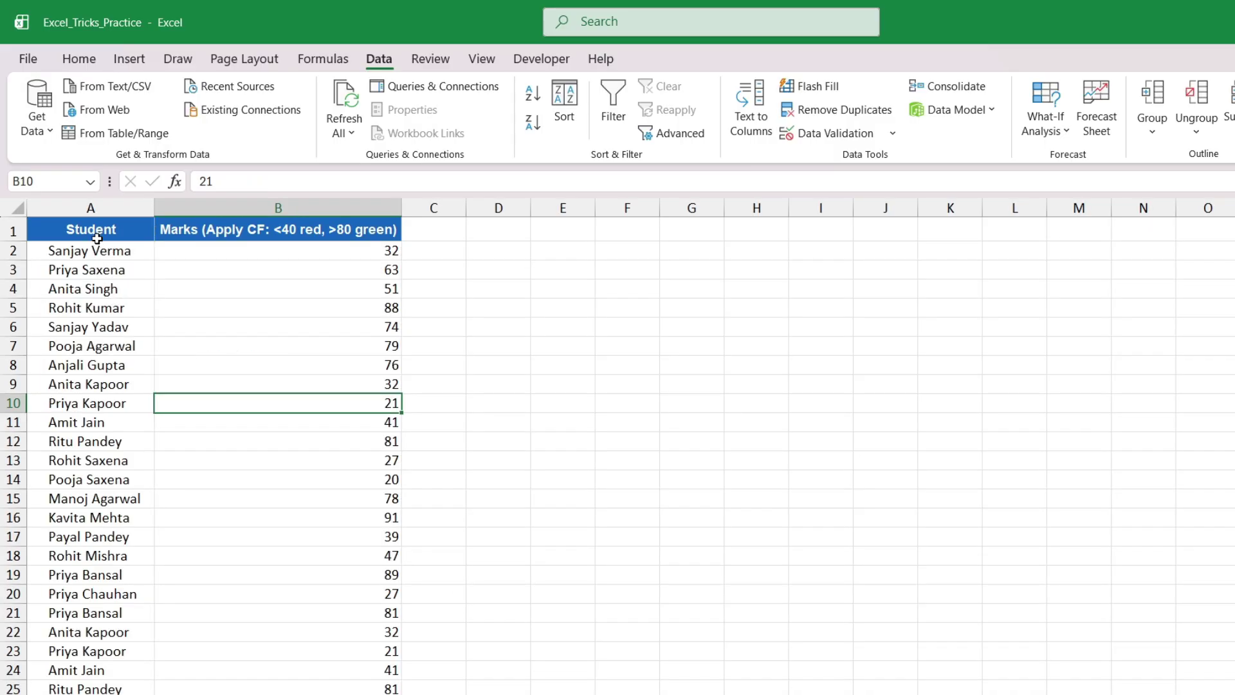
drag(91, 230, 76, 627)
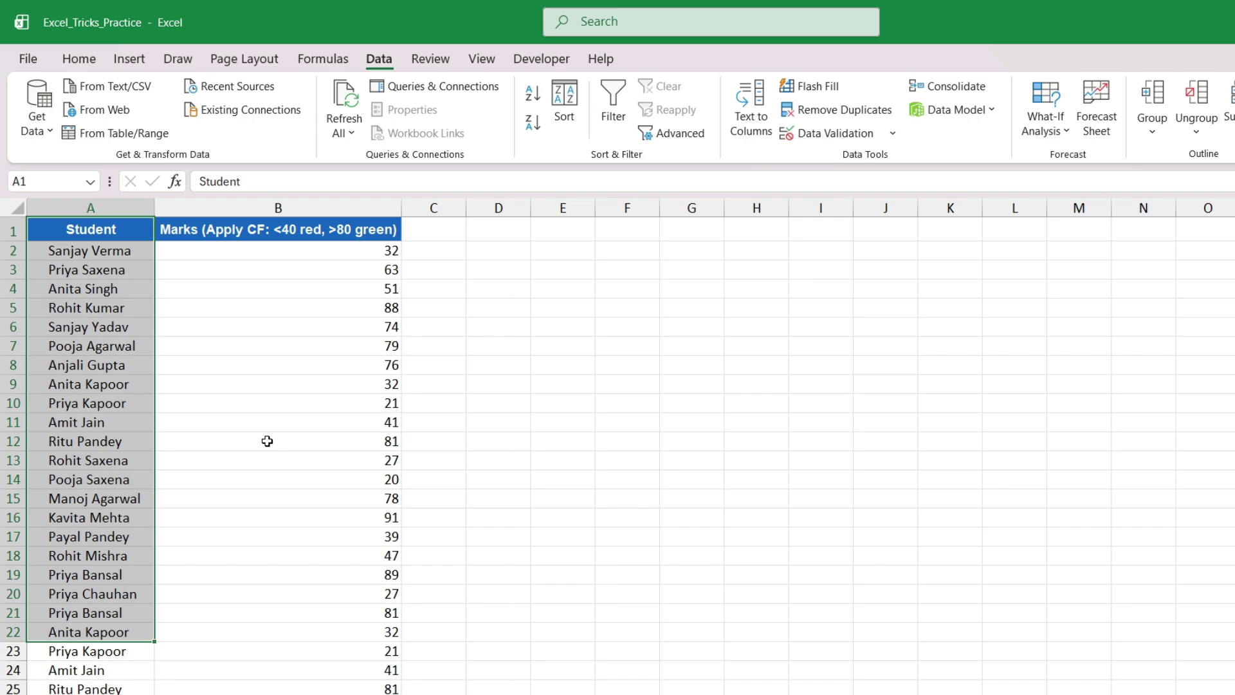
Select the marks from B2 down to the last student's value using Ctrl+Shift+Down
click(307, 247)
click(295, 328)
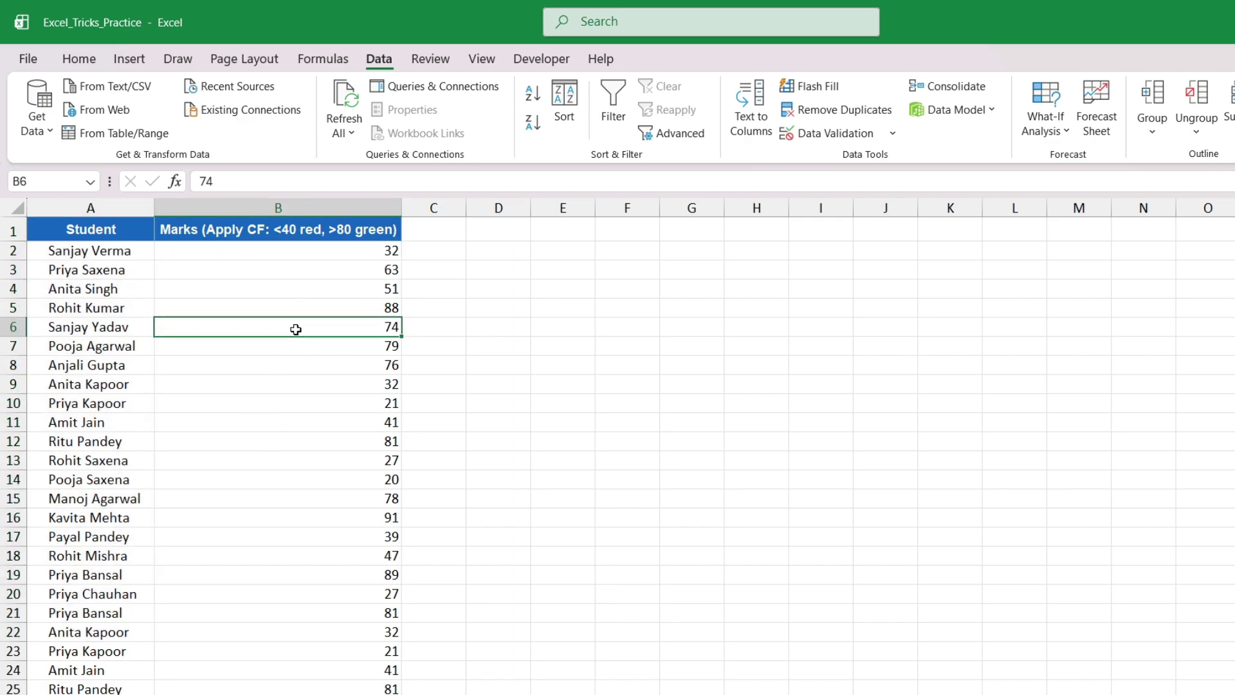
drag(381, 252, 362, 575)
click(369, 232)
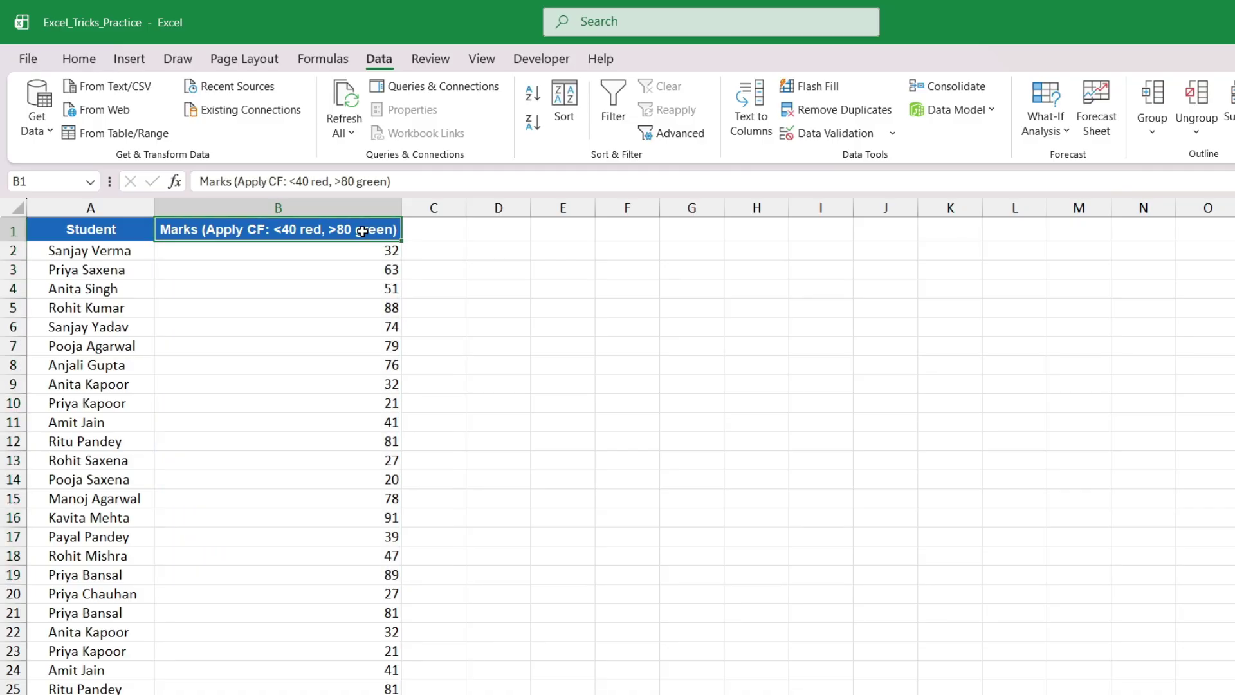
click(361, 310)
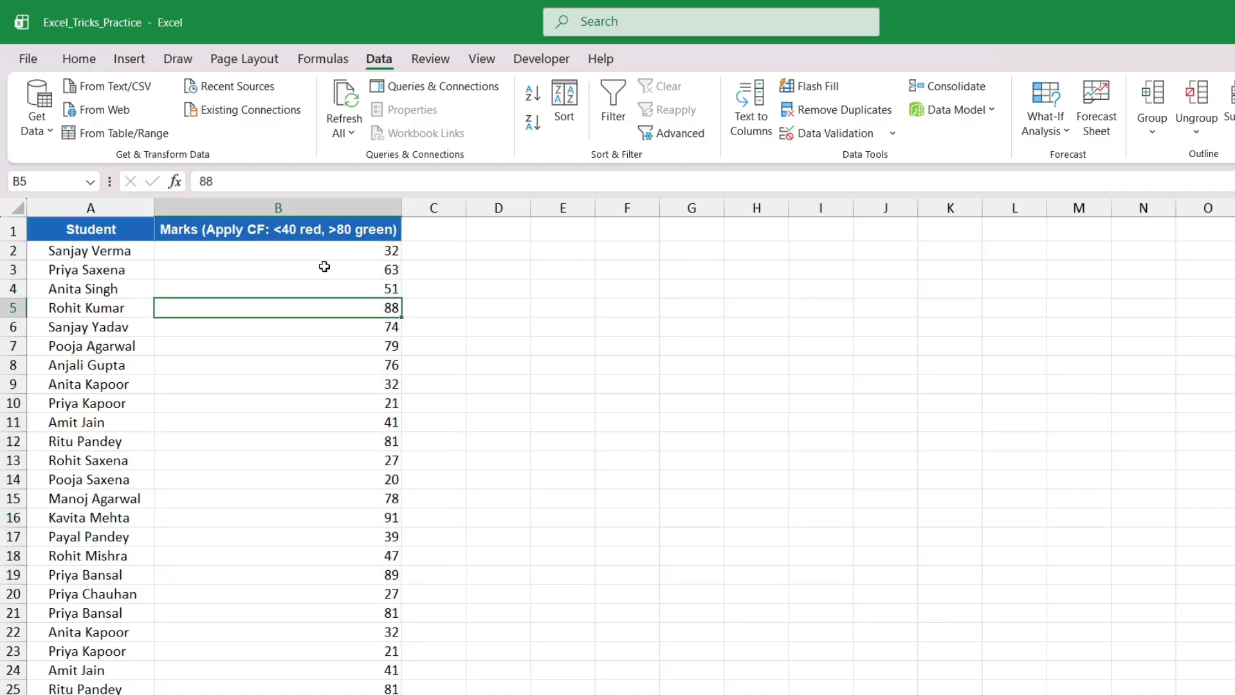
click(318, 404)
click(311, 423)
click(327, 255)
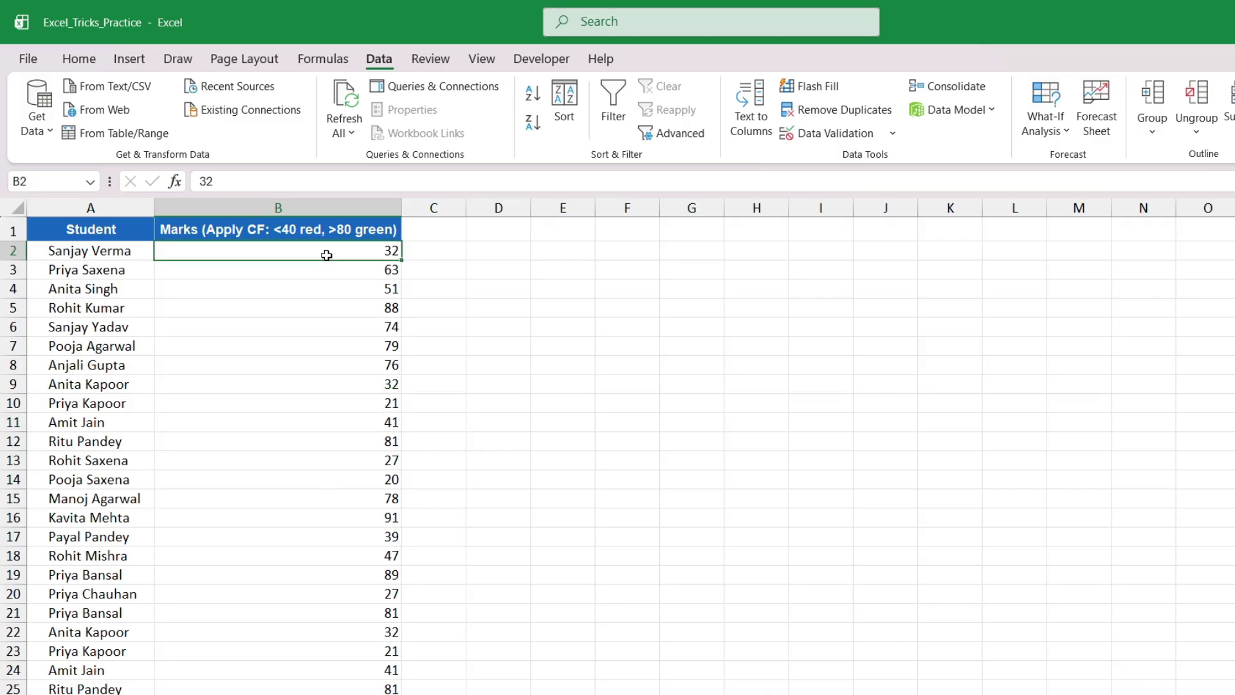
key(ctrl+shift+Down)
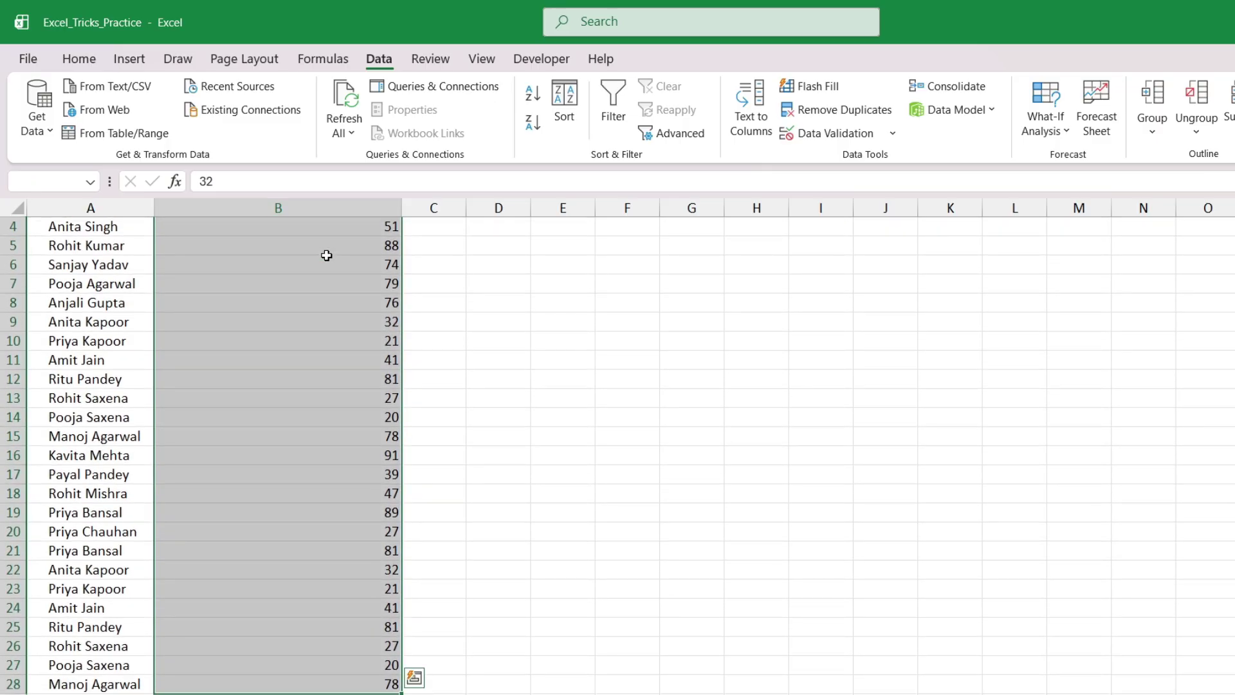
Start a new conditional formatting rule for the selected marks from the Home tab
scroll(344, 478, up, 1)
click(78, 58)
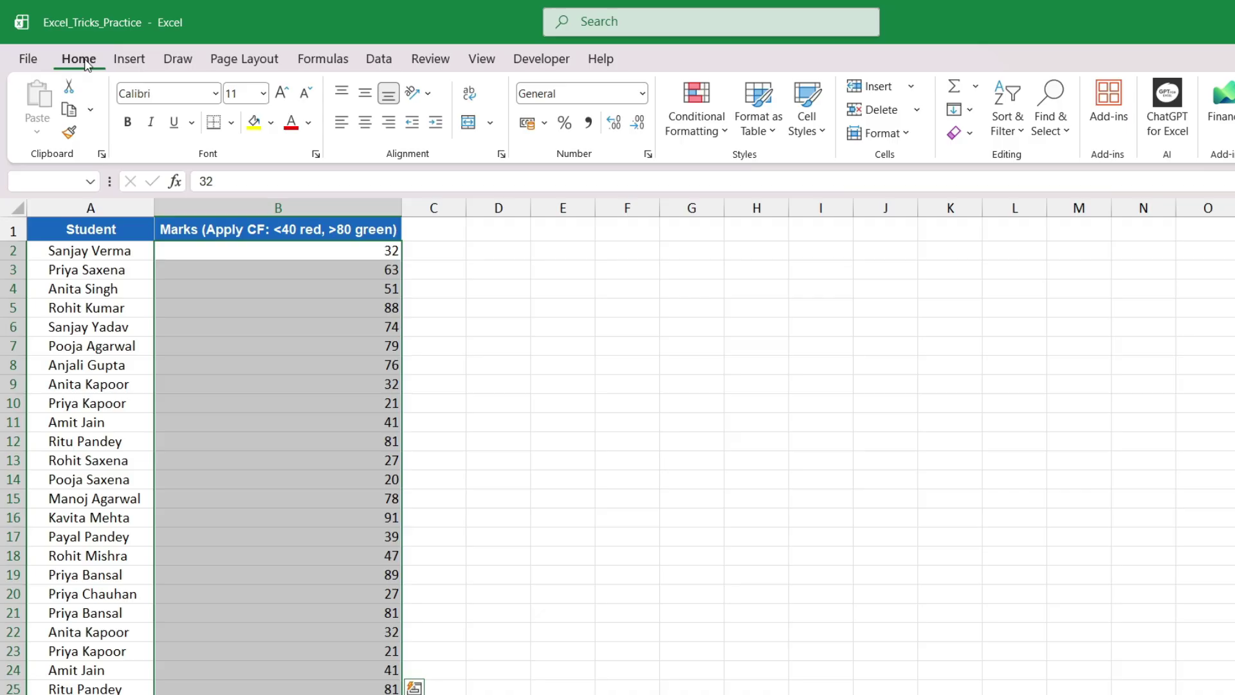
click(688, 130)
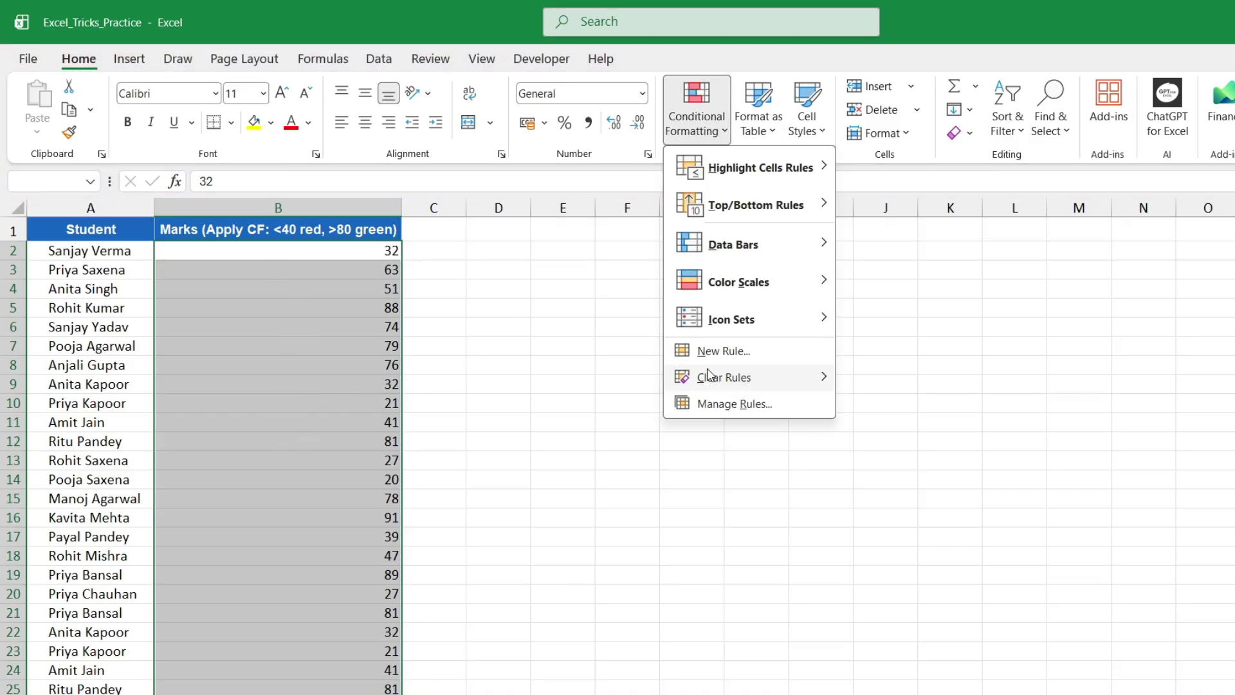
click(710, 354)
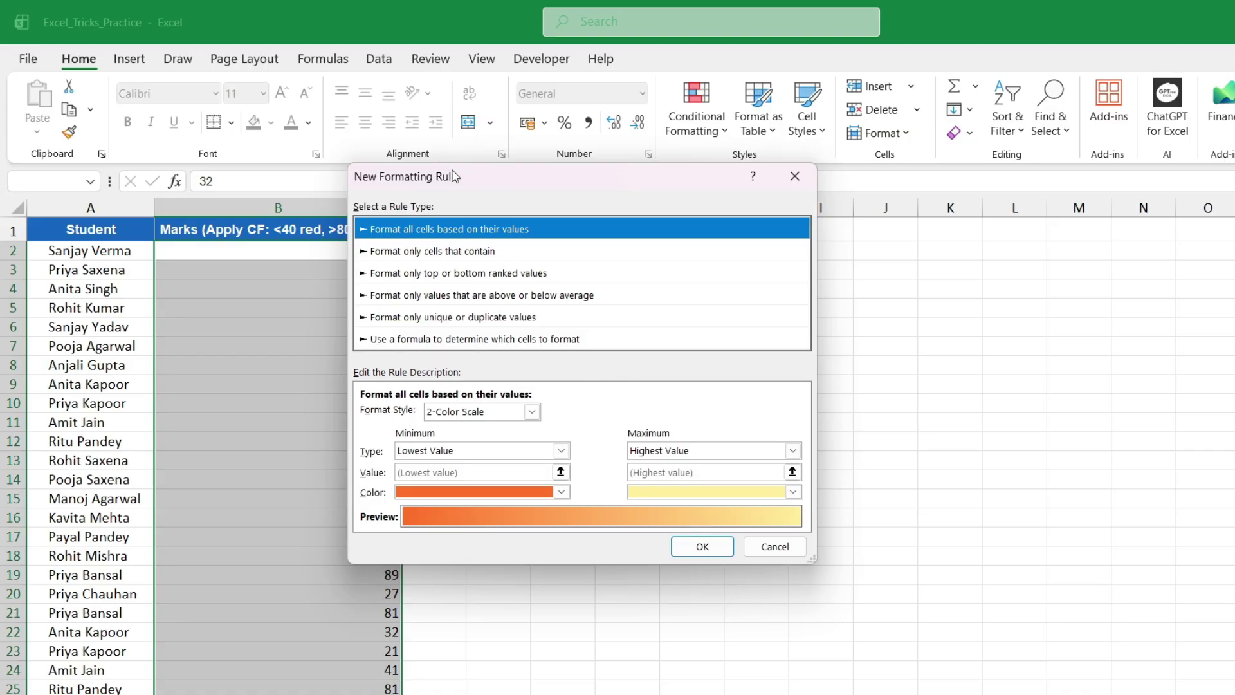
drag(454, 176, 603, 203)
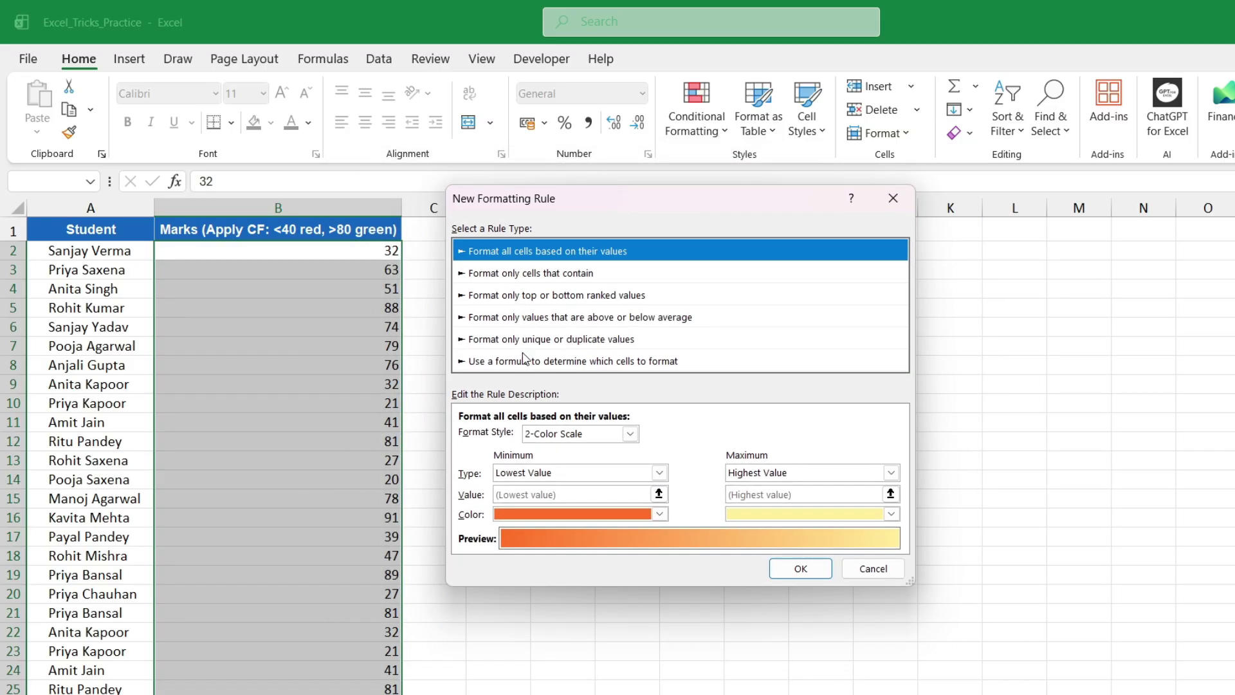
Set the 2-color scale minimum to Number 40 and maximum to Number 80
click(659, 472)
click(514, 504)
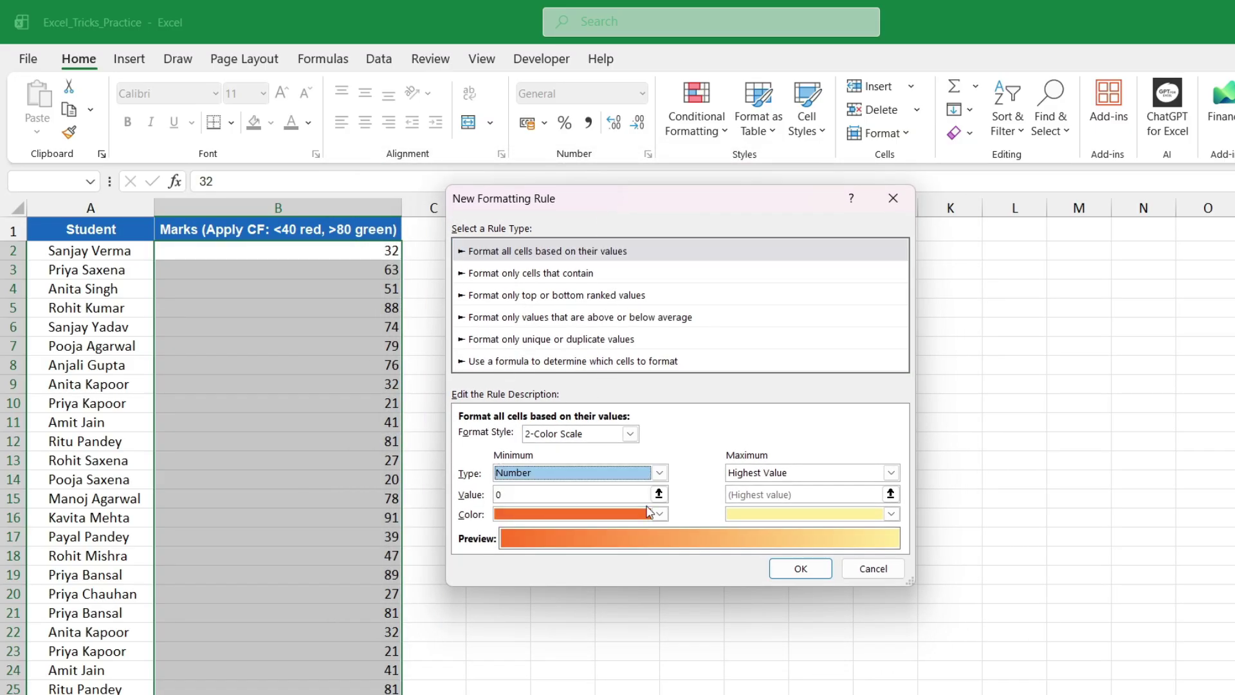
click(890, 472)
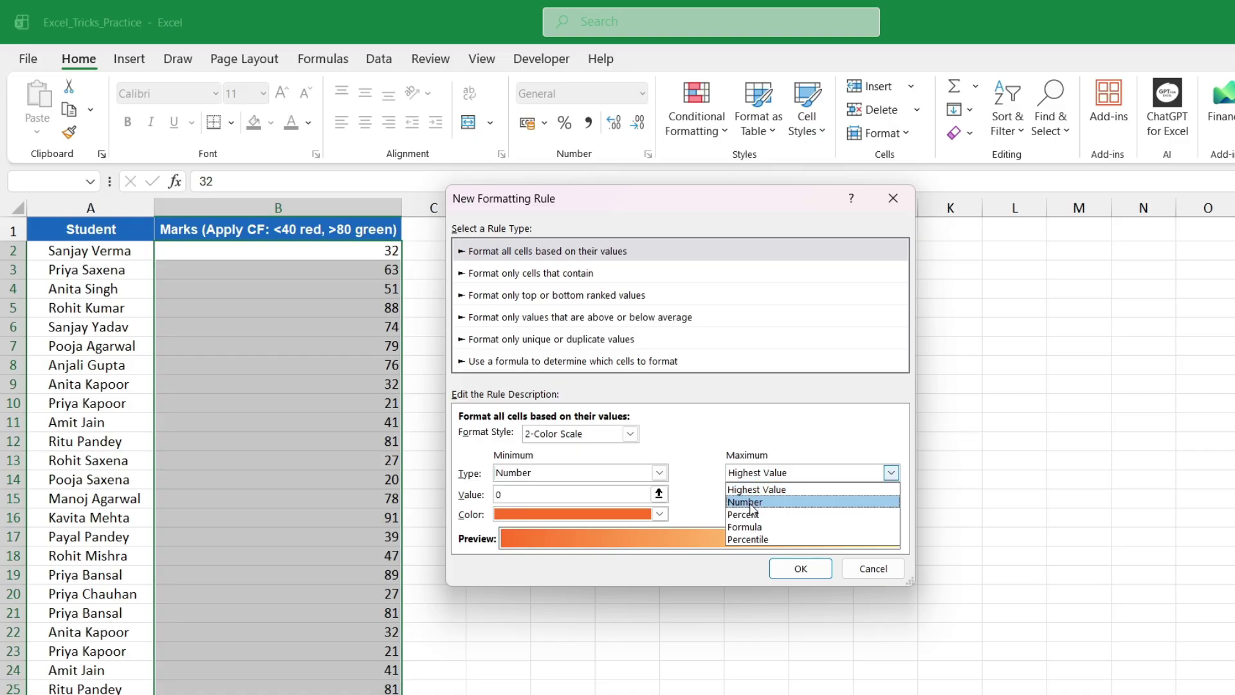
click(746, 502)
click(499, 495)
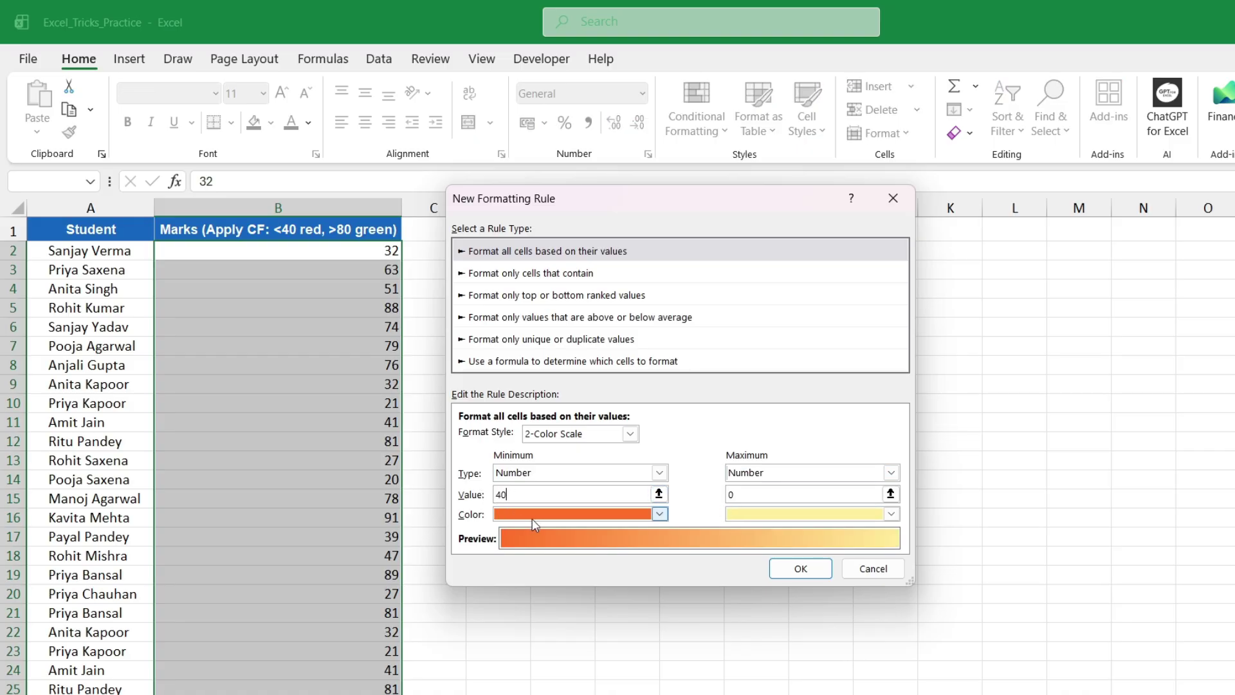
click(748, 495)
text(8)
Make the minimum colour red and the maximum colour green, and apply the rule
click(659, 513)
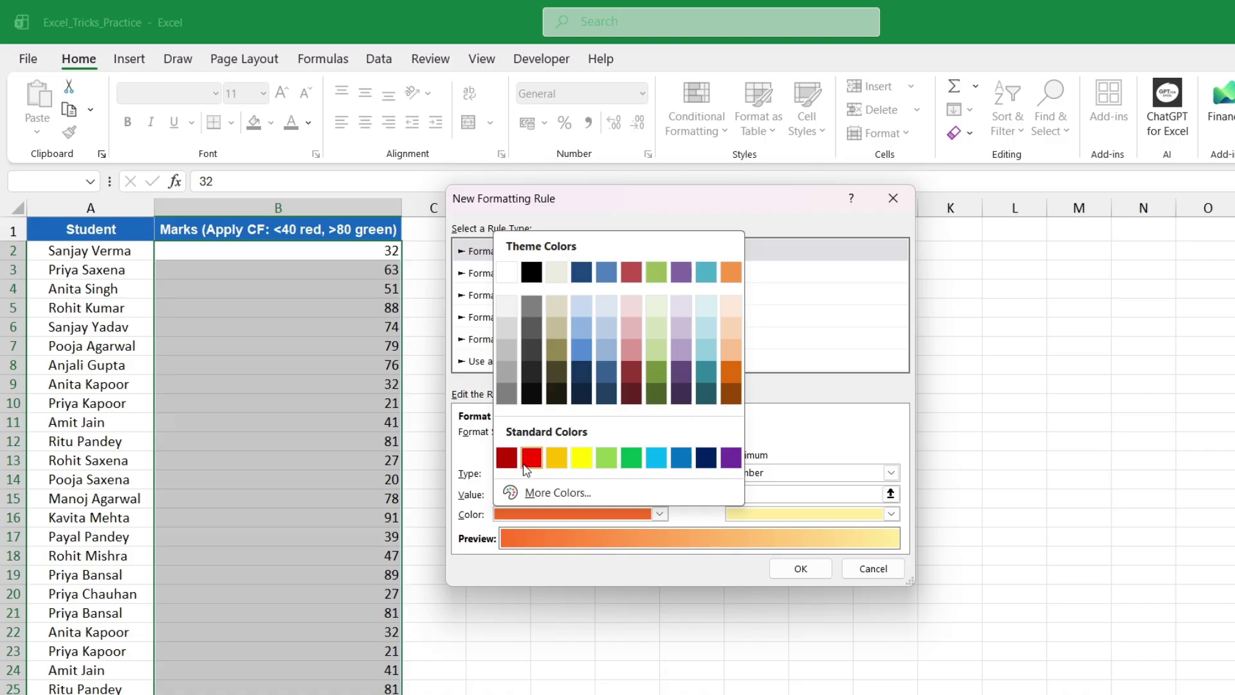
click(537, 456)
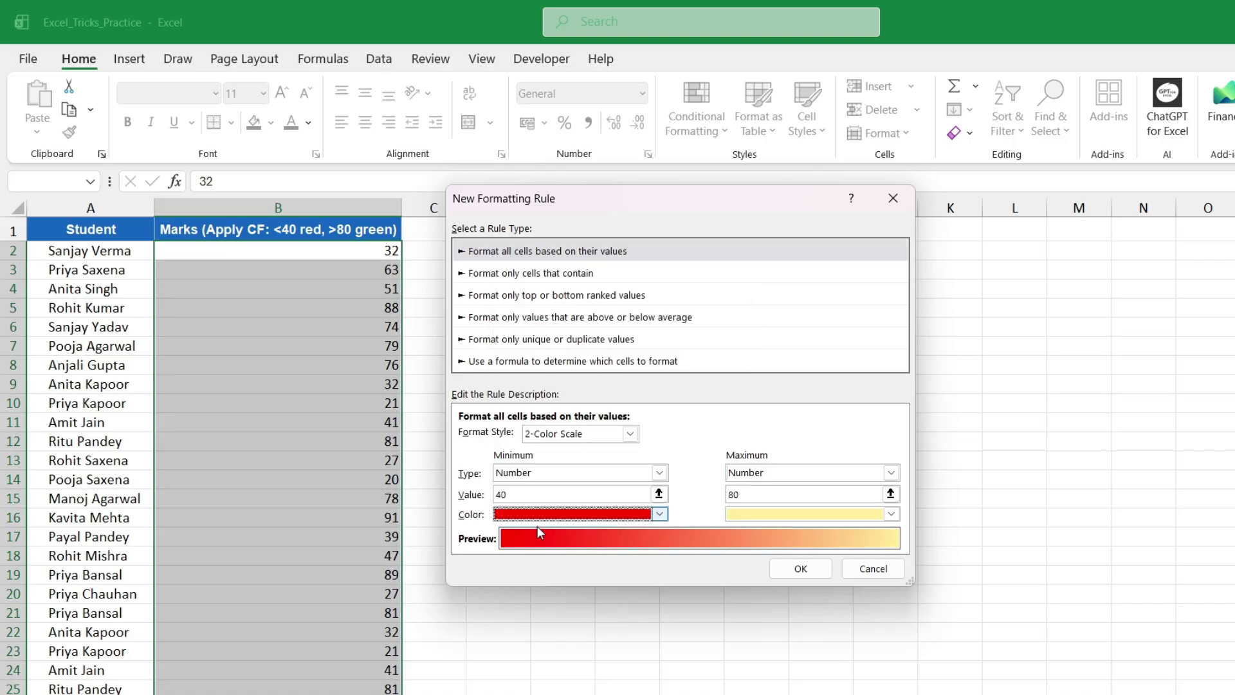
click(890, 514)
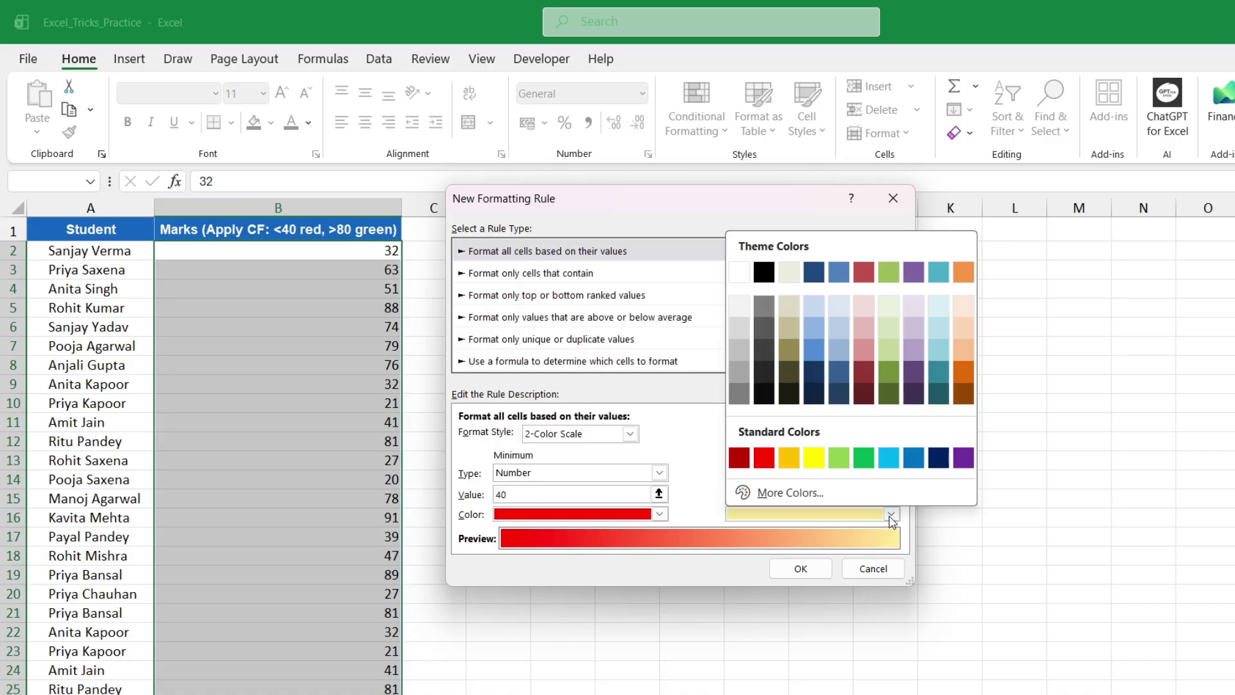
click(863, 458)
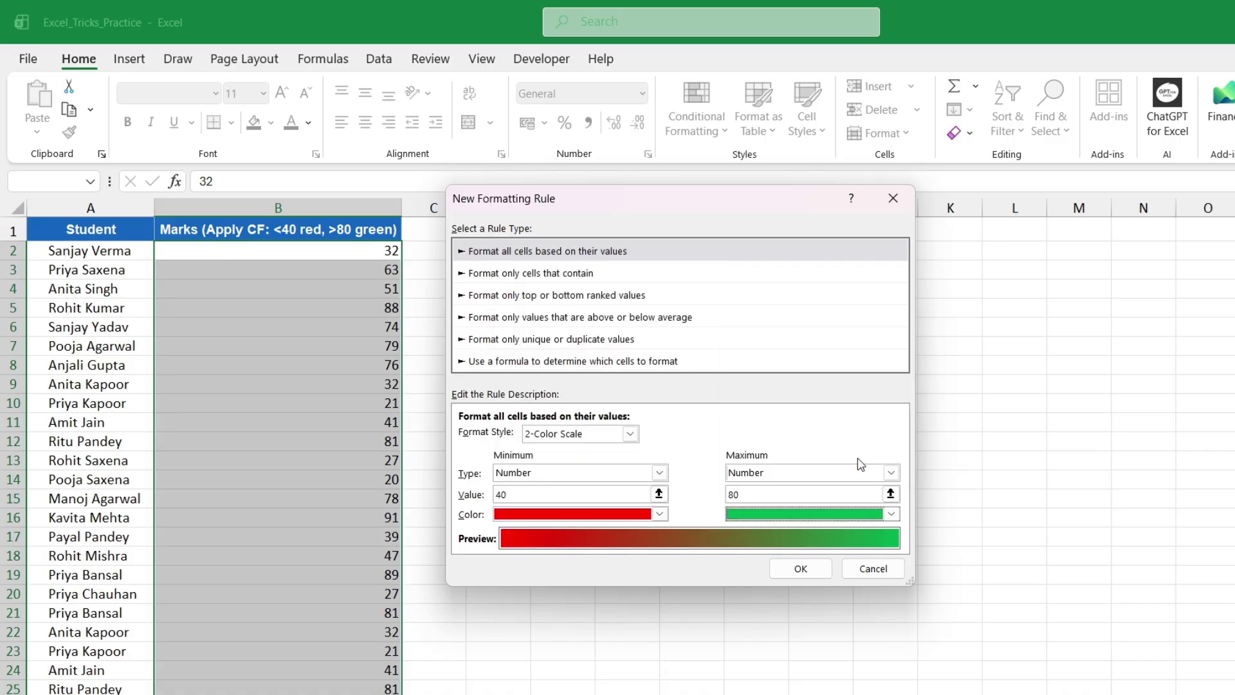
click(798, 567)
Narrow column B by dragging its header border left, then check the mark in B9
click(280, 421)
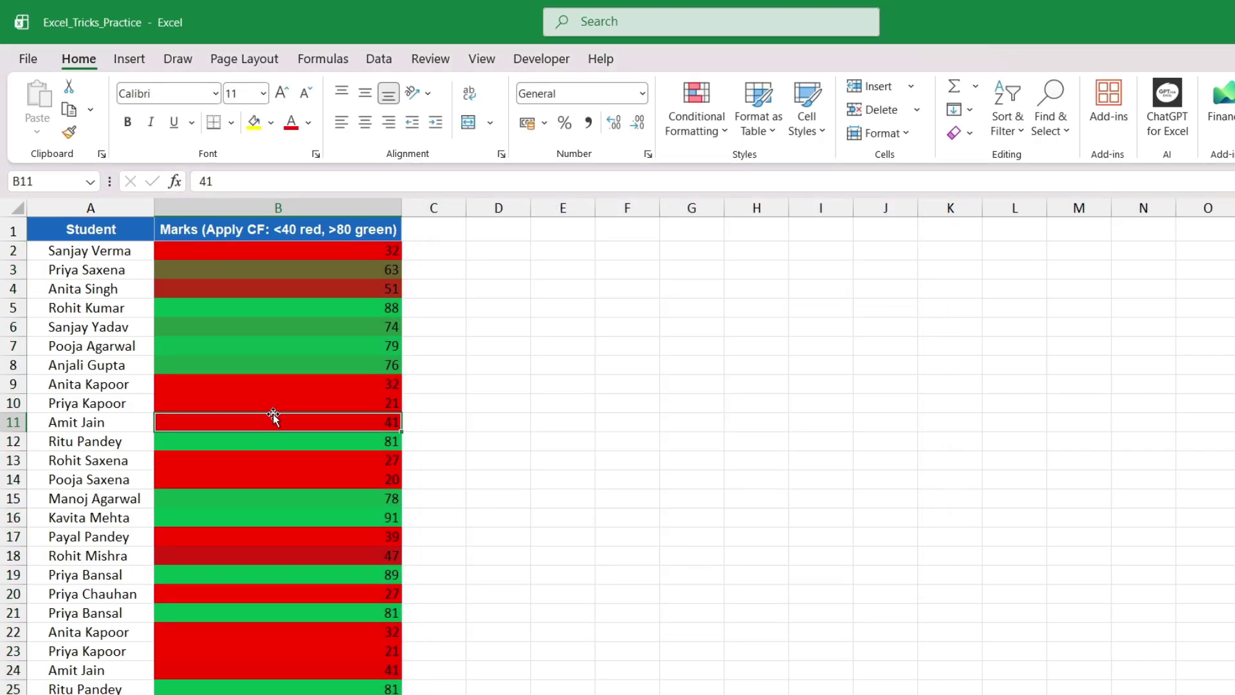
drag(400, 208, 262, 208)
click(226, 384)
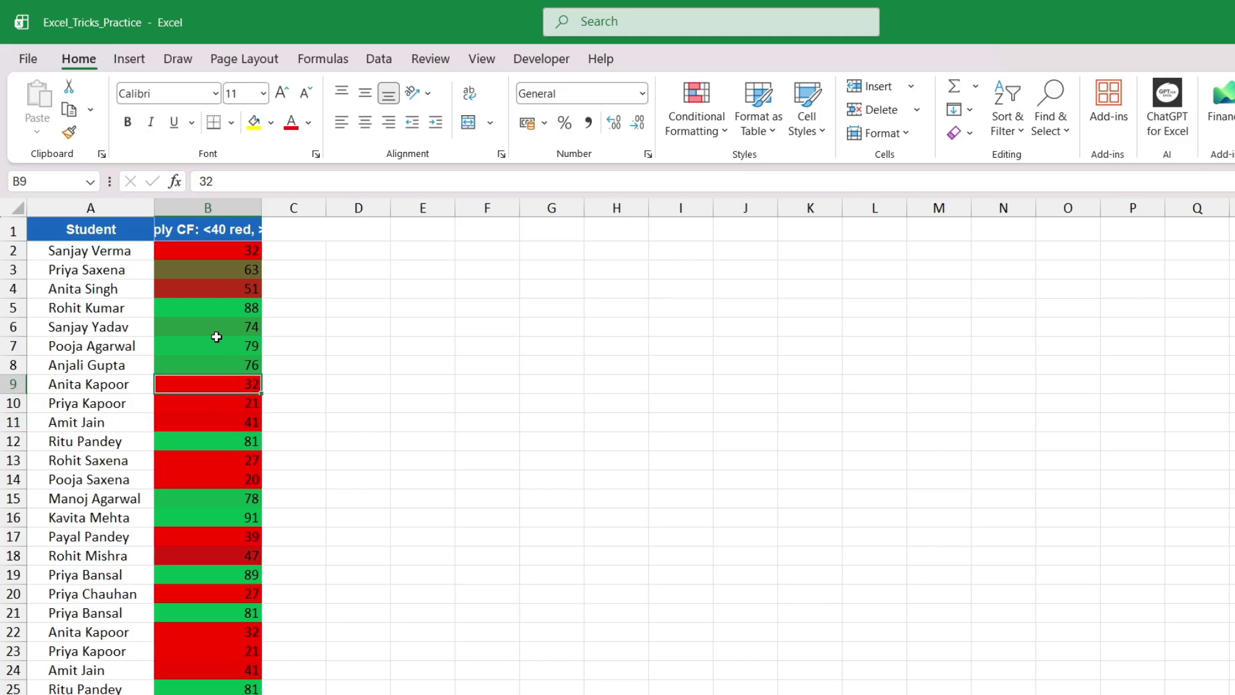
scroll(216, 347, down, 2)
scroll(214, 466, up, 2)
Inspect the marks and shading in B3, B4, B8, B11, B15 and B17
click(229, 424)
click(223, 498)
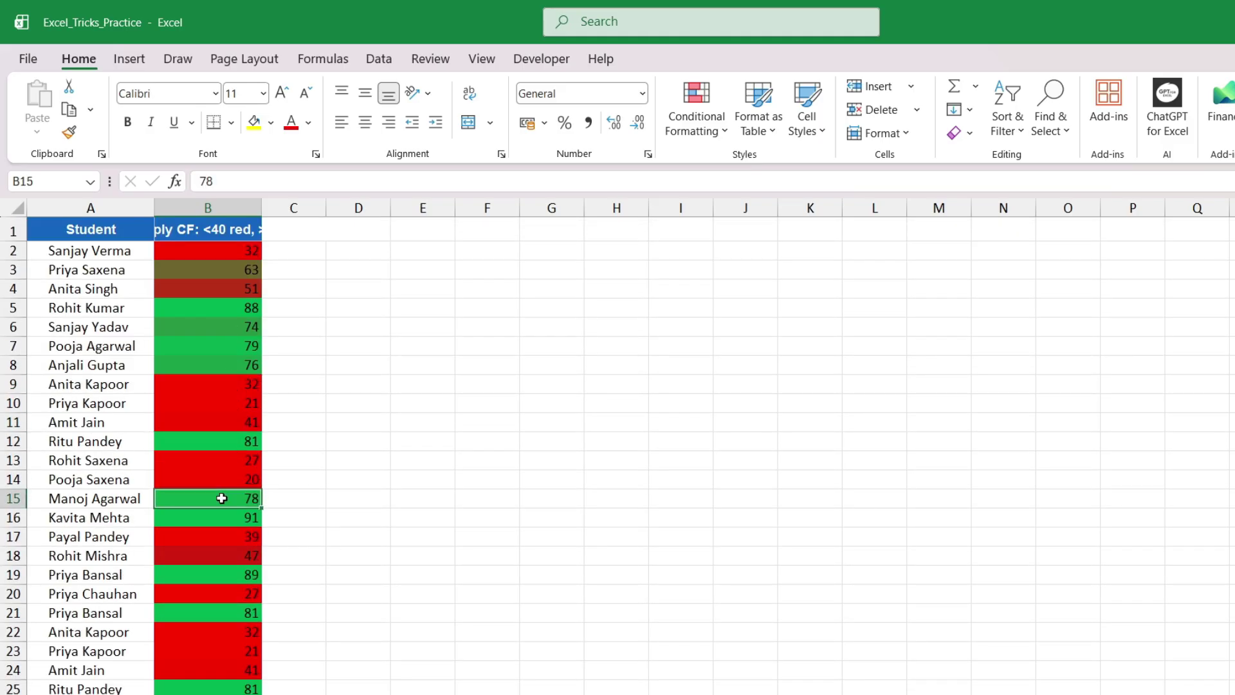
click(218, 536)
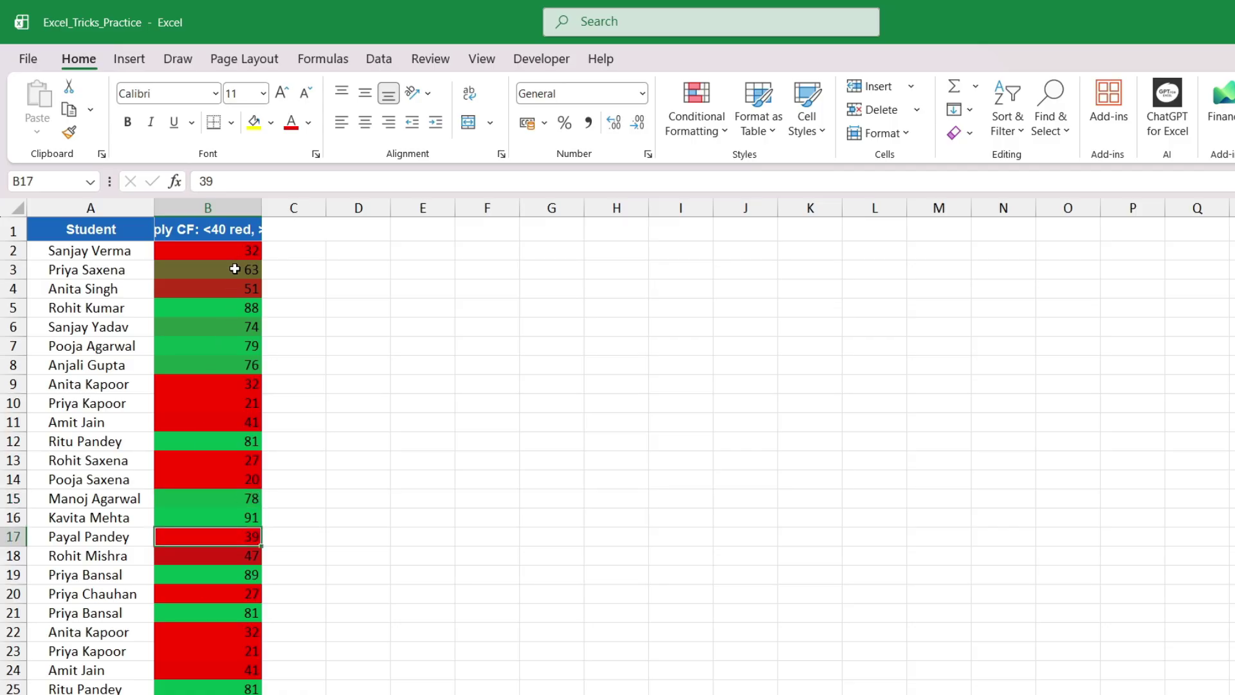
click(235, 269)
click(227, 287)
click(212, 365)
click(201, 422)
click(182, 502)
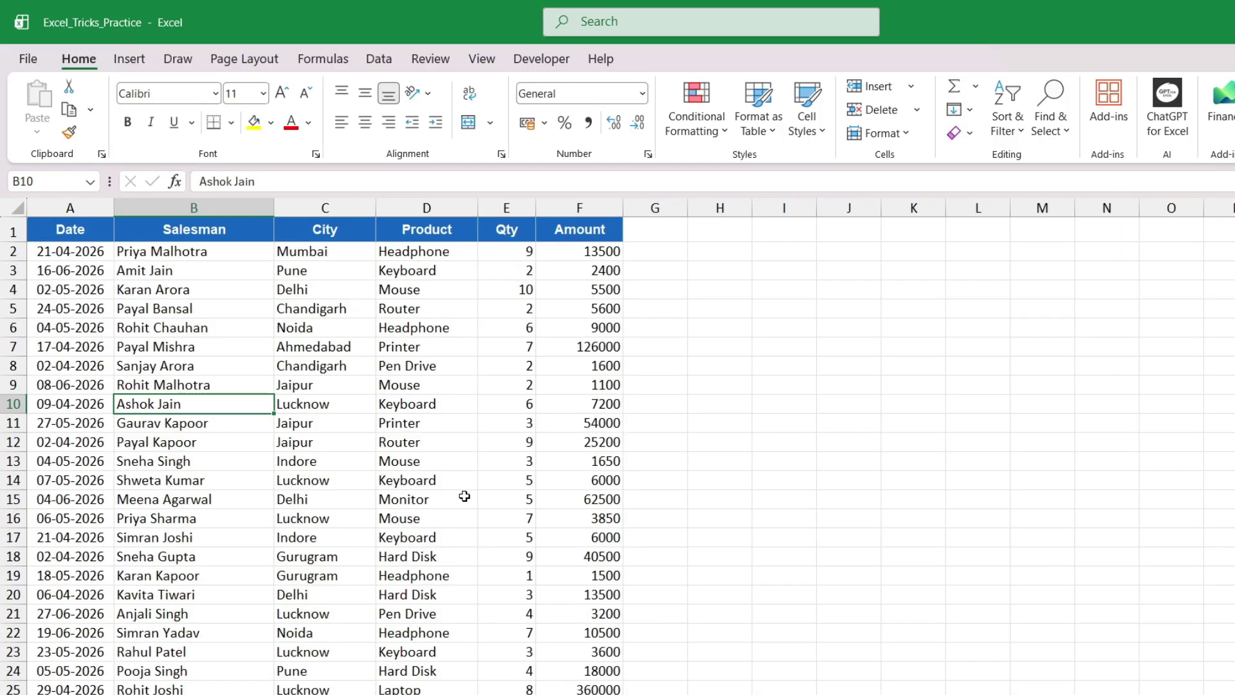
Walk through sample Date, Salesman, City, Product, Qty and Amount values in the sales table
click(460, 386)
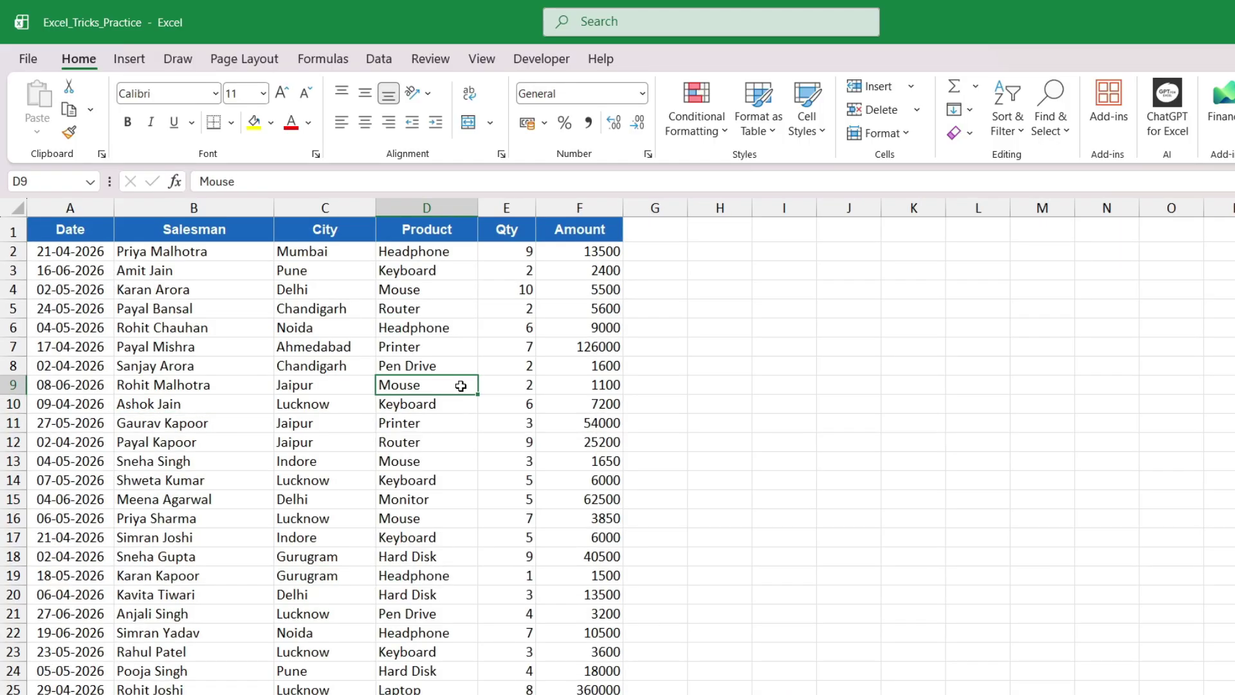
click(270, 269)
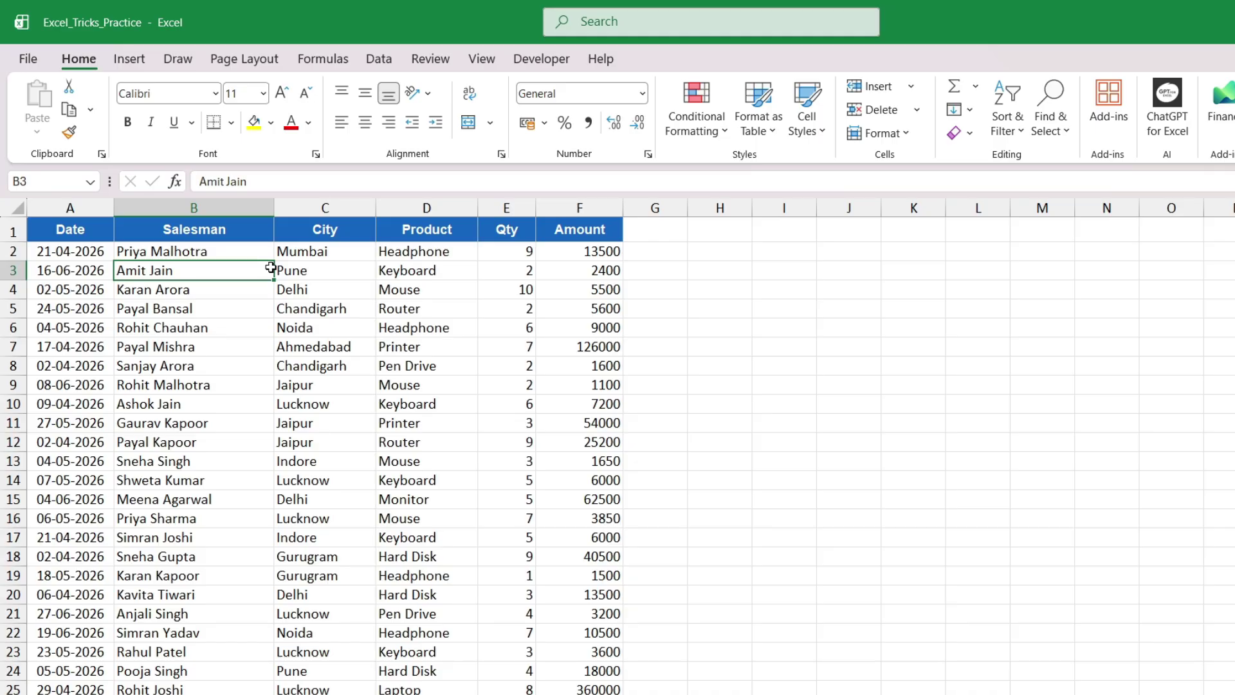
click(80, 230)
click(165, 457)
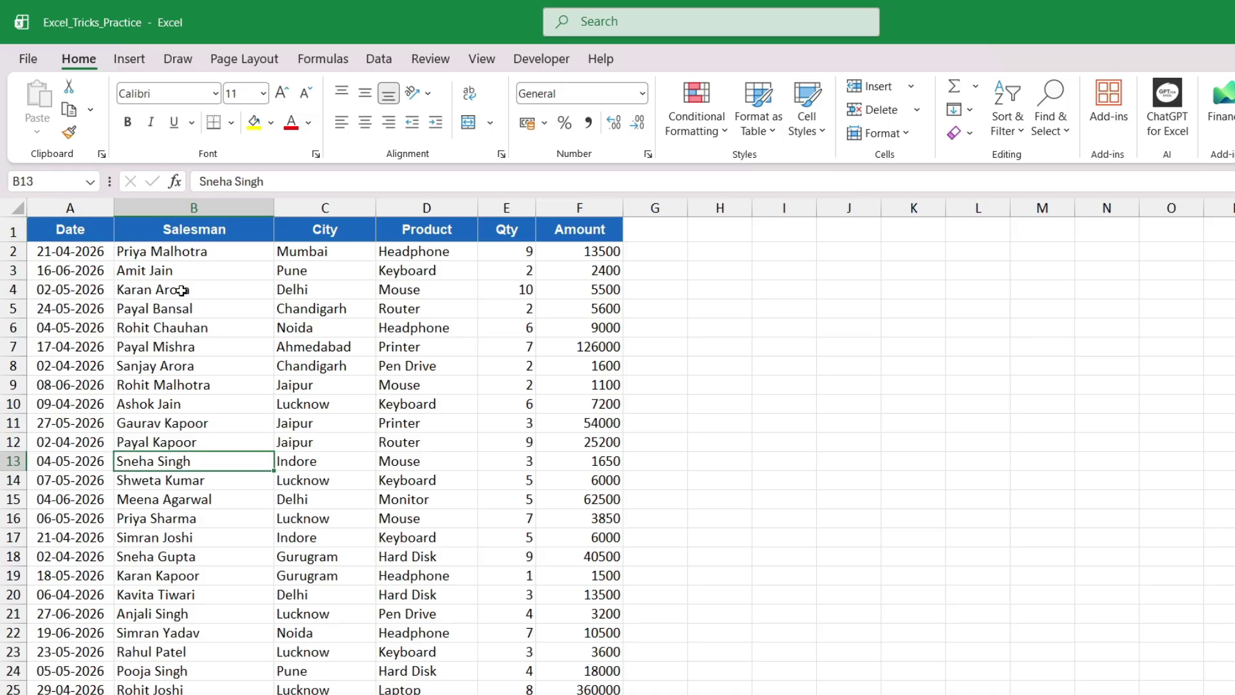
click(162, 265)
click(293, 266)
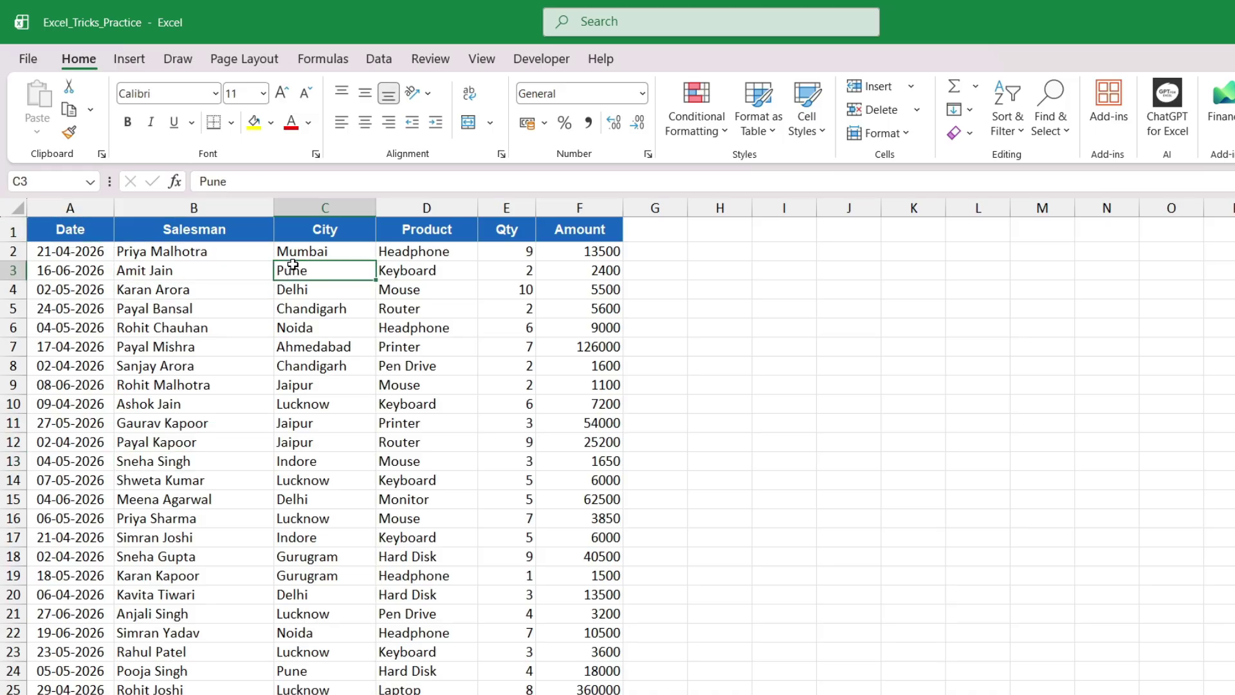
click(458, 302)
click(531, 296)
click(591, 295)
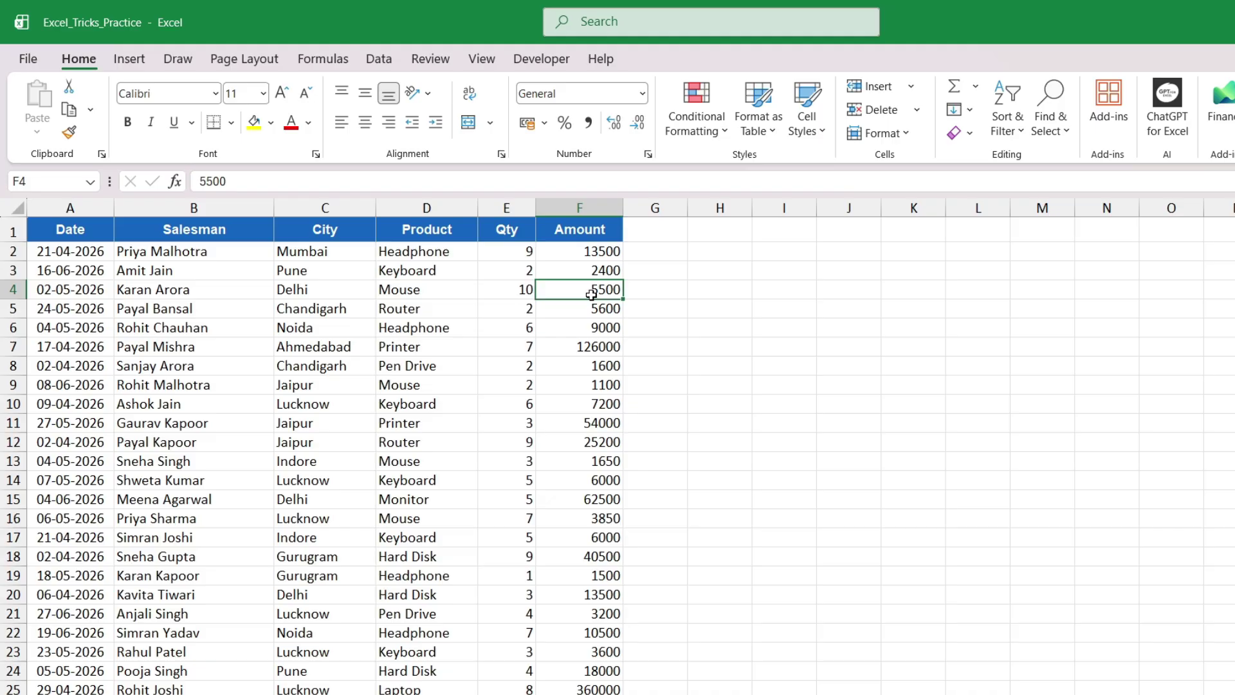
click(143, 362)
click(112, 313)
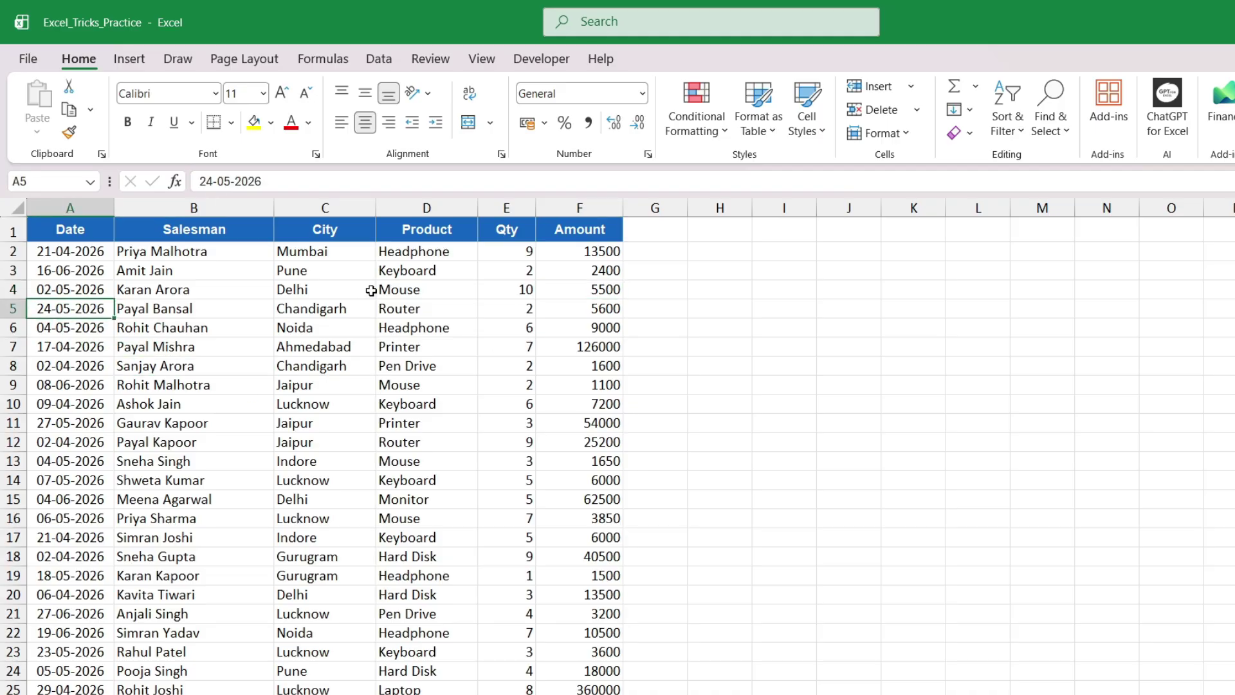
click(328, 255)
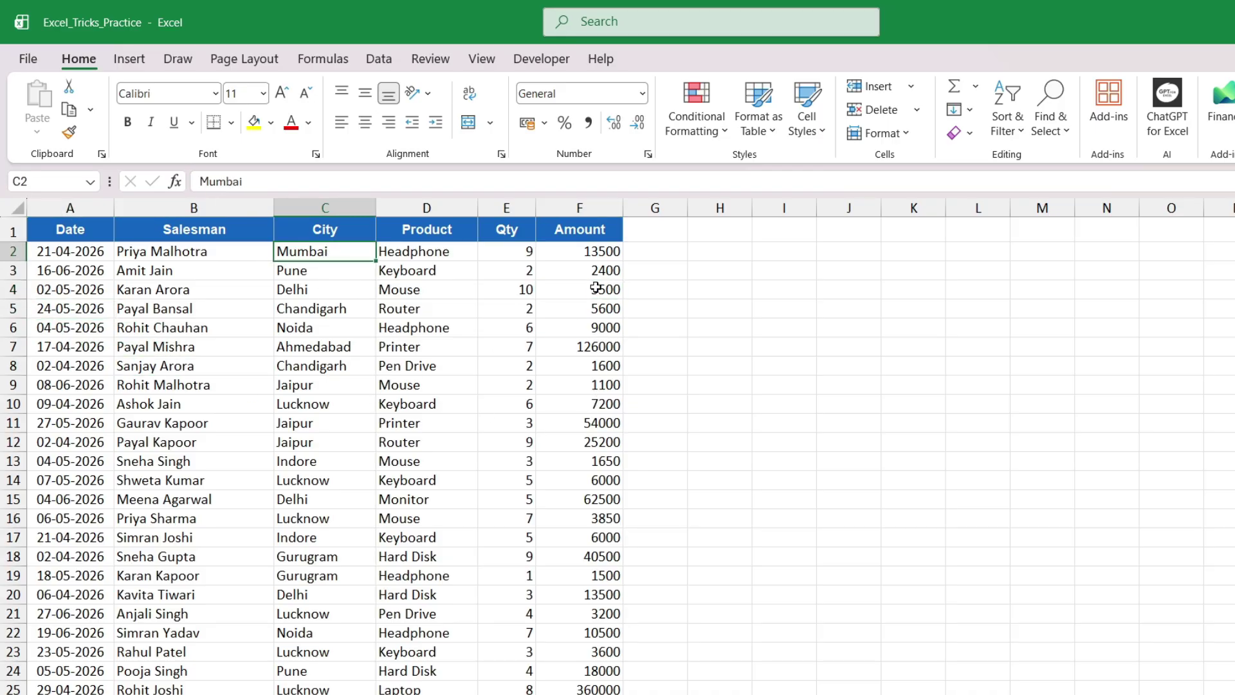
click(309, 308)
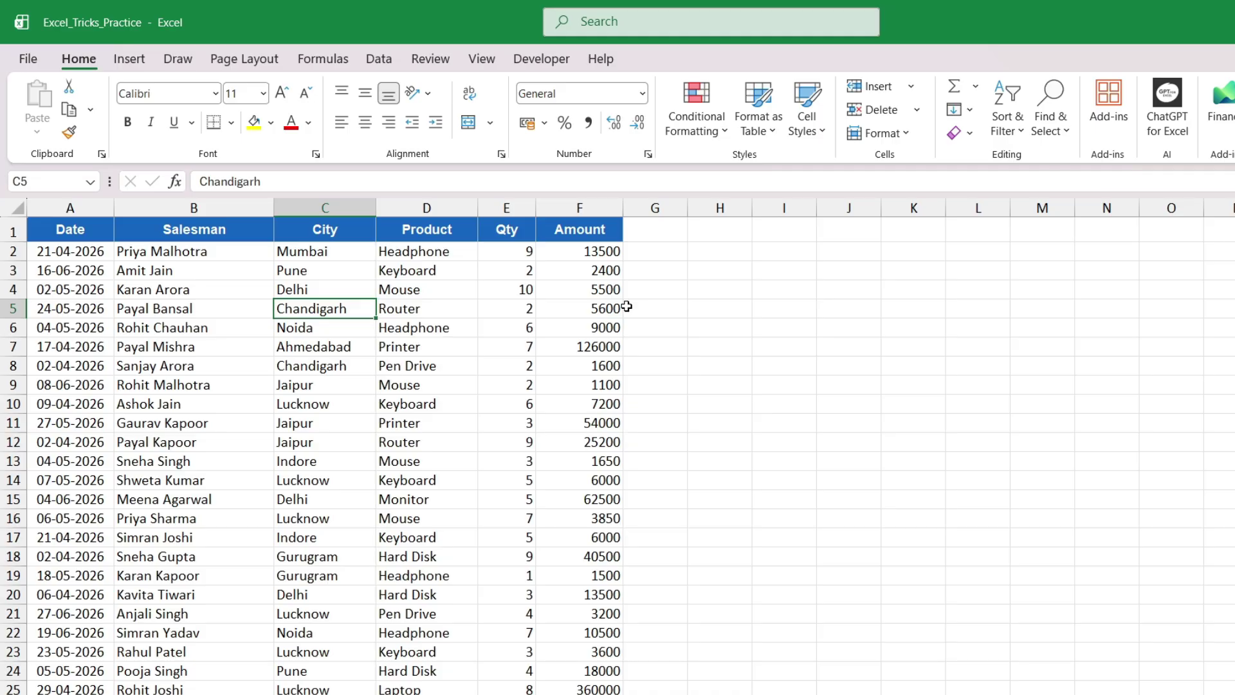
click(72, 269)
click(67, 327)
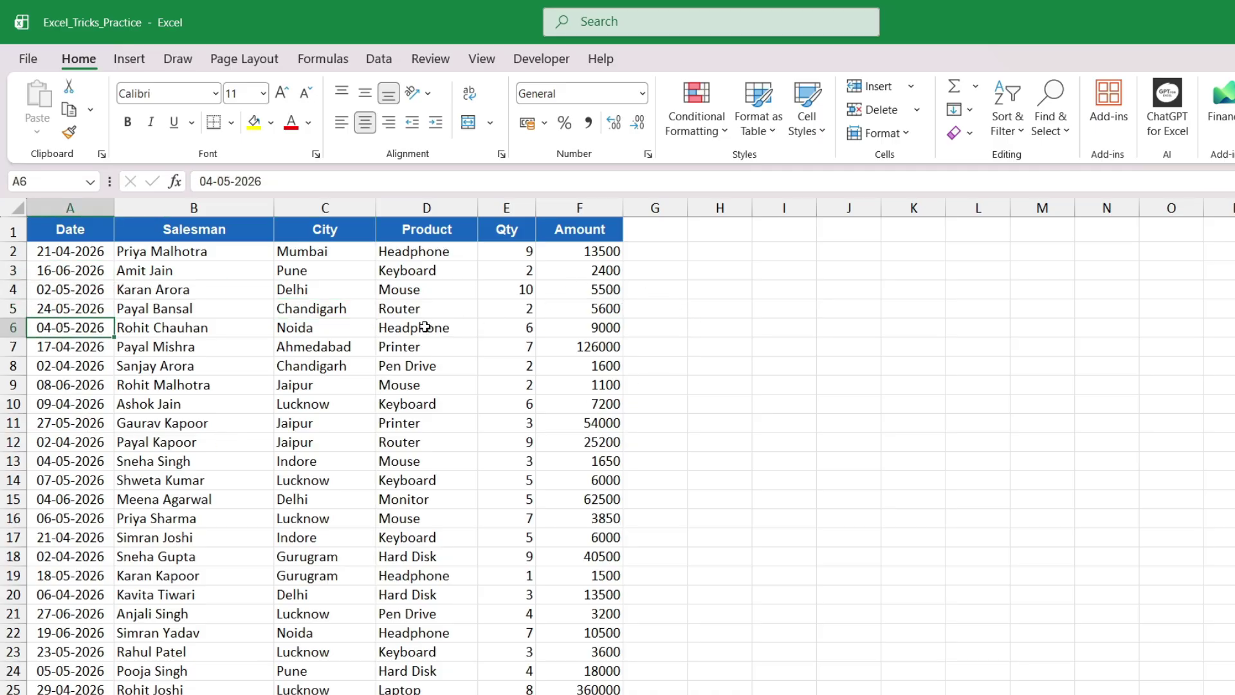
click(318, 271)
click(438, 289)
click(579, 286)
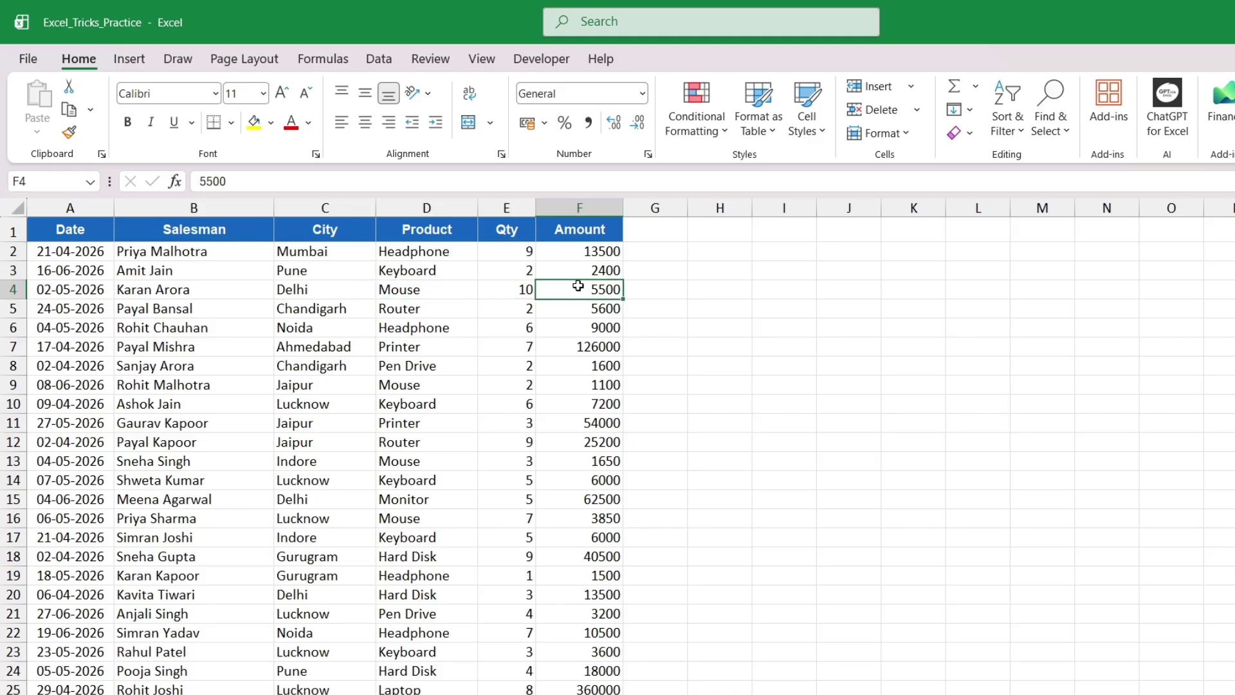
Select the whole table A1:F101 using Ctrl+Shift+Right and Ctrl+Shift+Down from A1
click(63, 229)
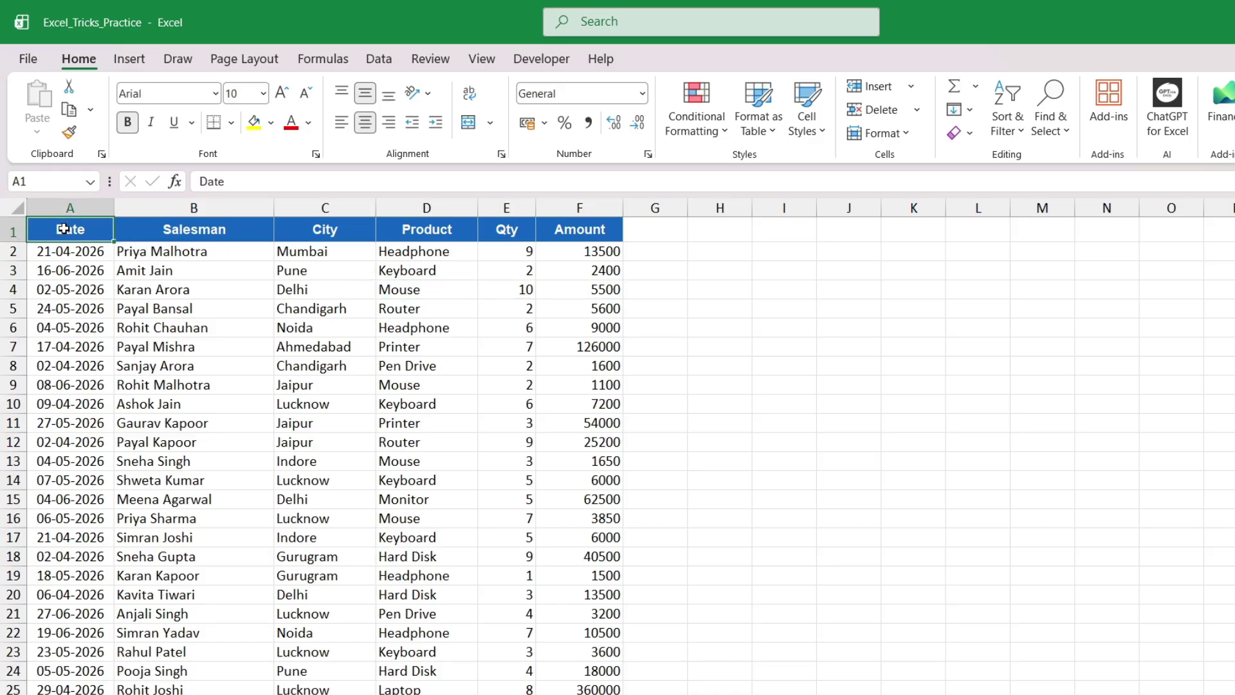
key(ctrl+shift+Right)
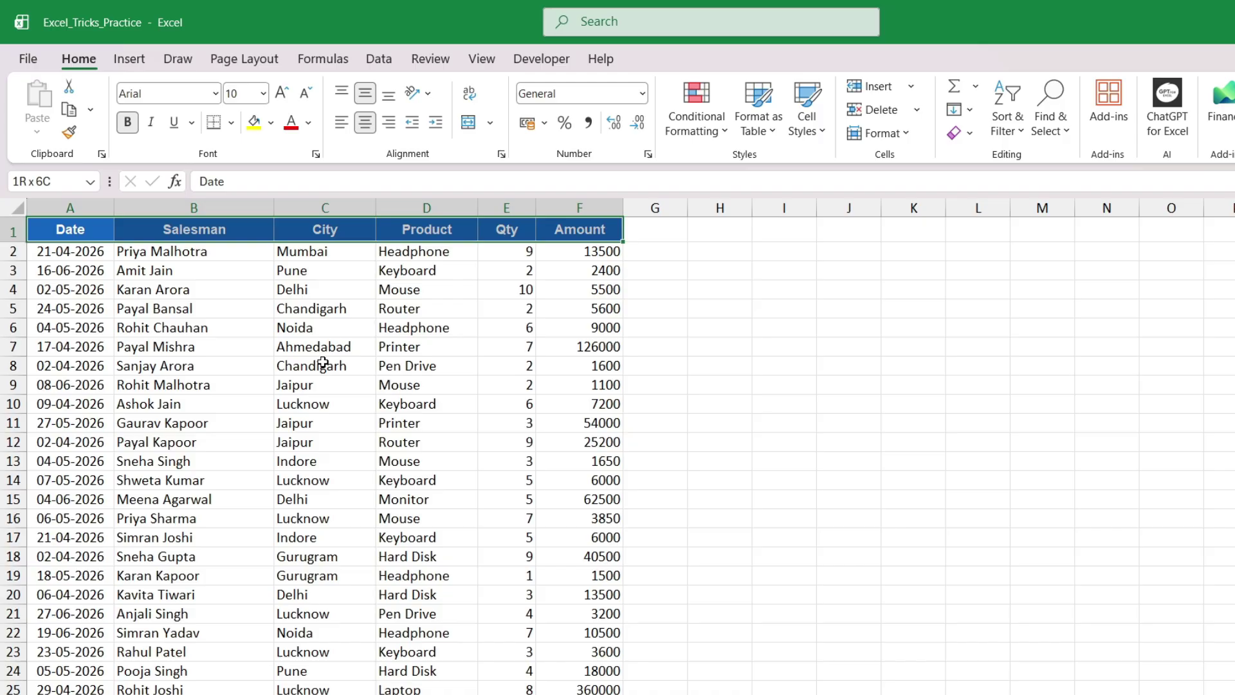
click(168, 366)
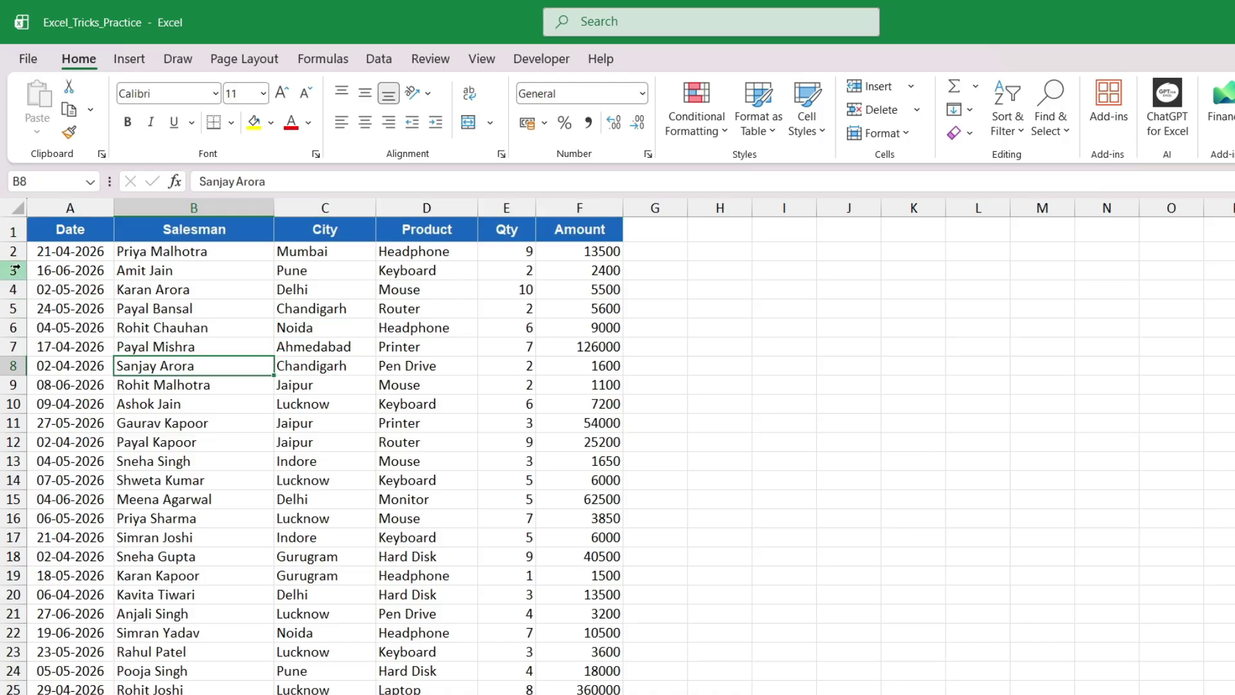
drag(65, 229, 595, 229)
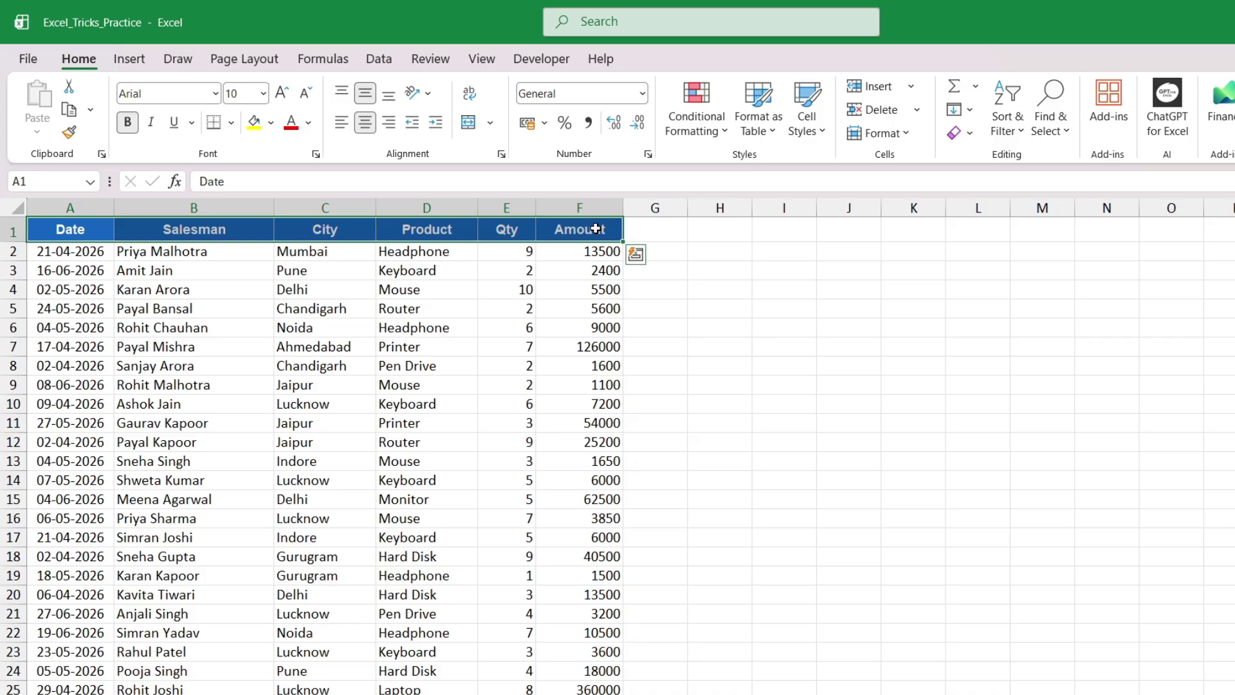
key(ctrl+shift+Down)
click(127, 60)
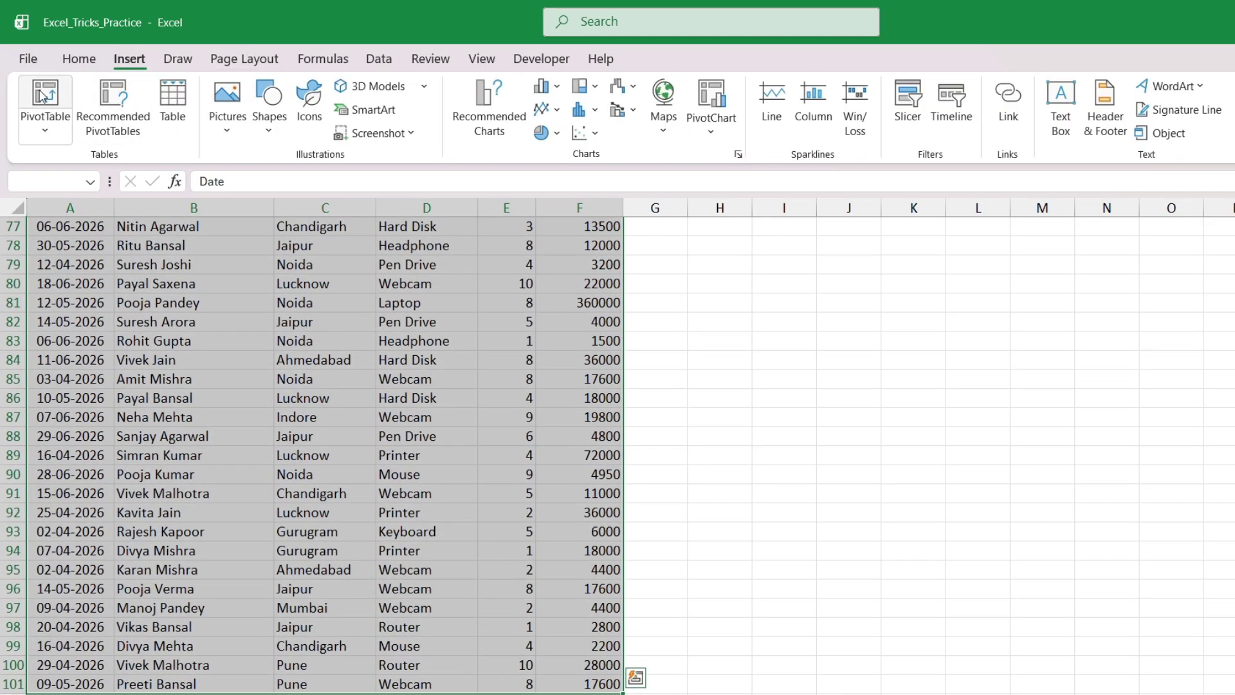
Insert a PivotTable from 'Pivot Data'!$A$1:$F$101 on the existing worksheet at H2
click(42, 96)
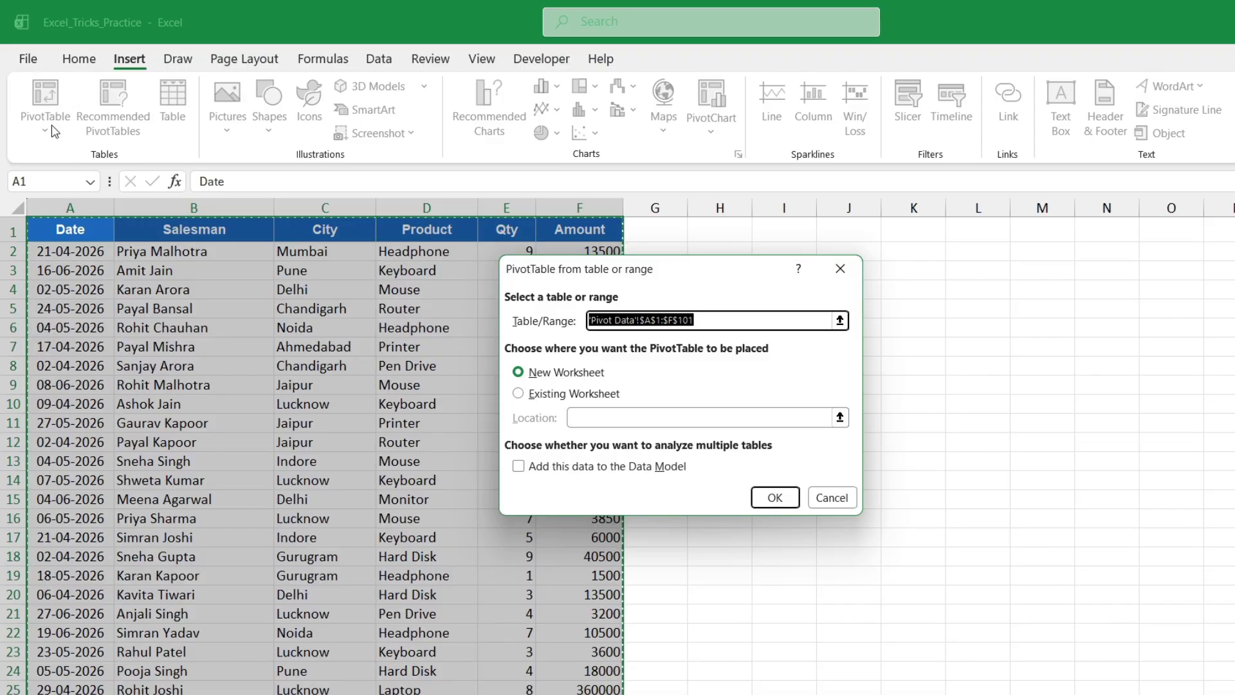
drag(634, 275, 584, 300)
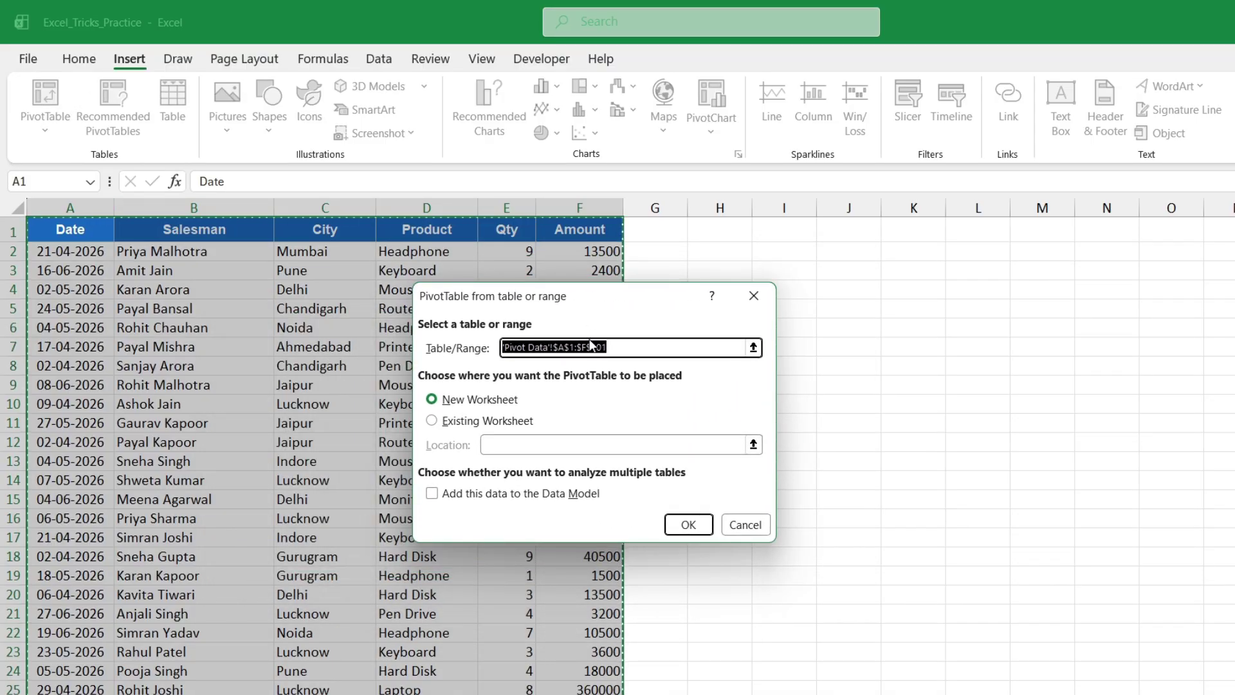
click(638, 352)
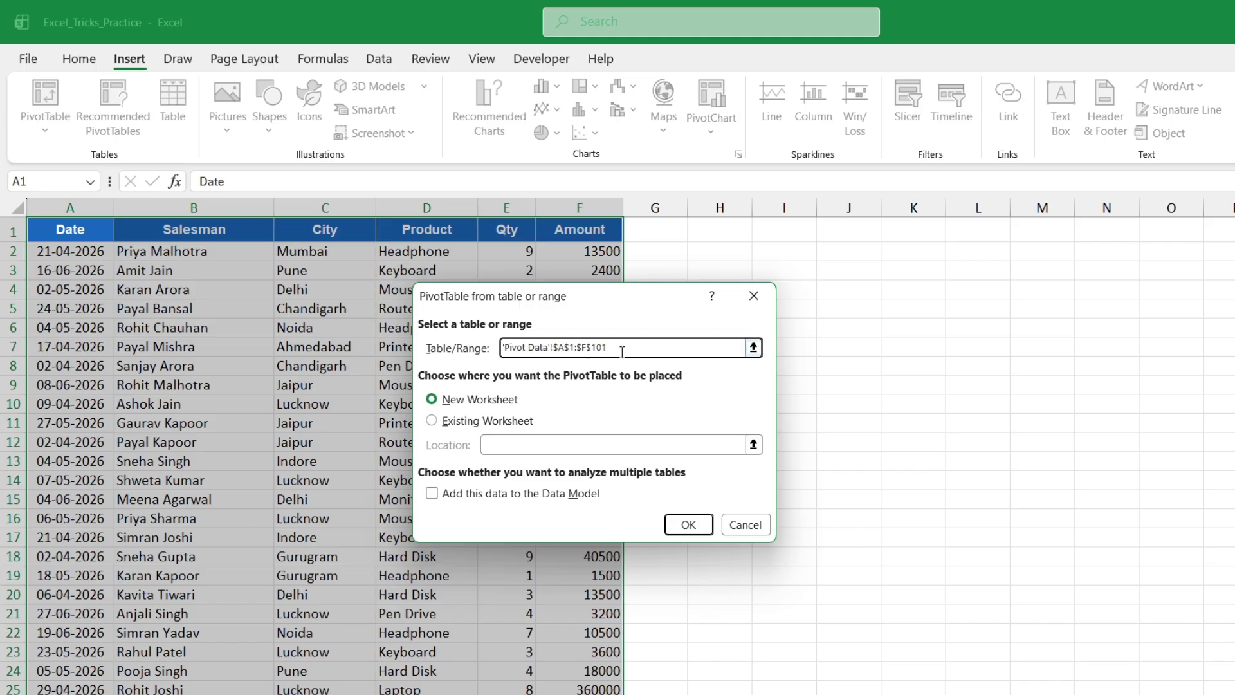
drag(622, 351, 459, 353)
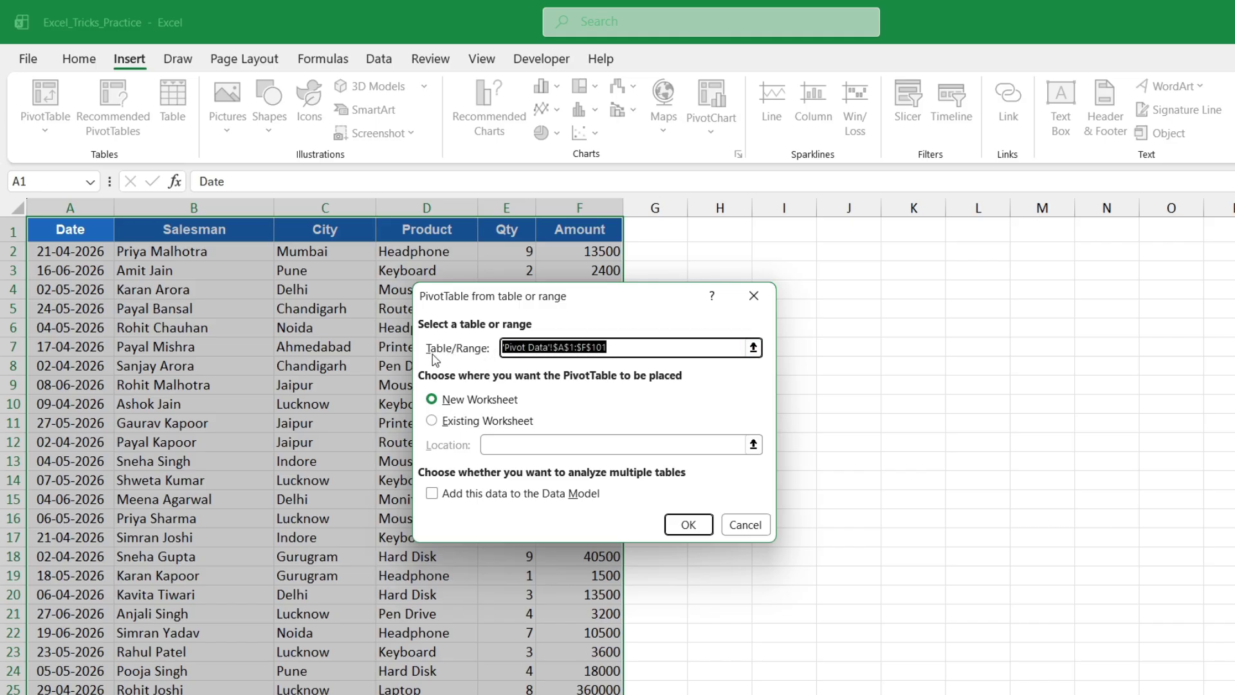
click(622, 347)
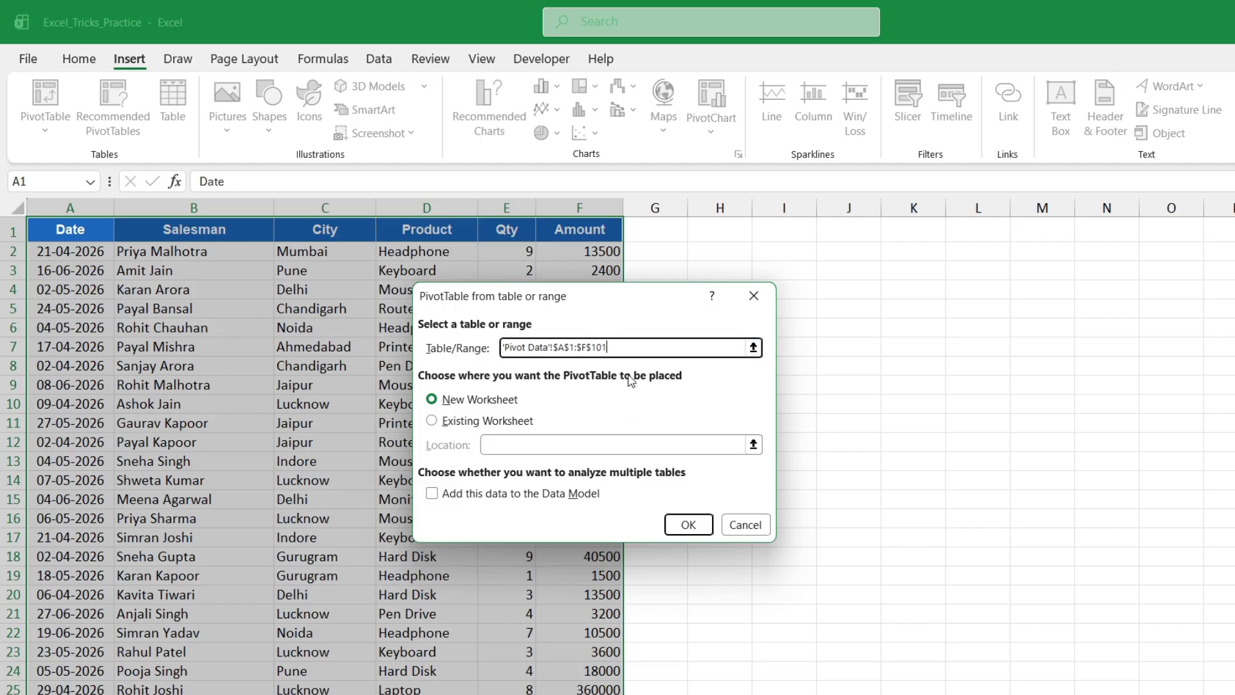
drag(614, 299, 897, 175)
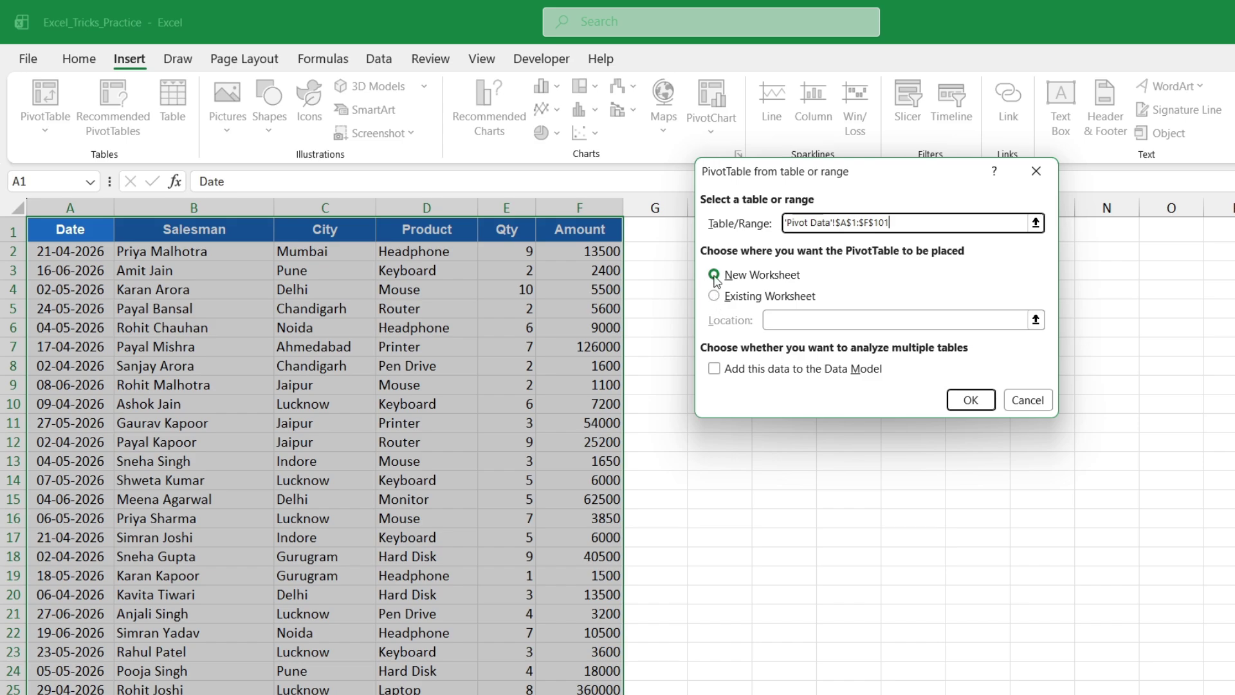
drag(836, 172, 458, 85)
click(334, 210)
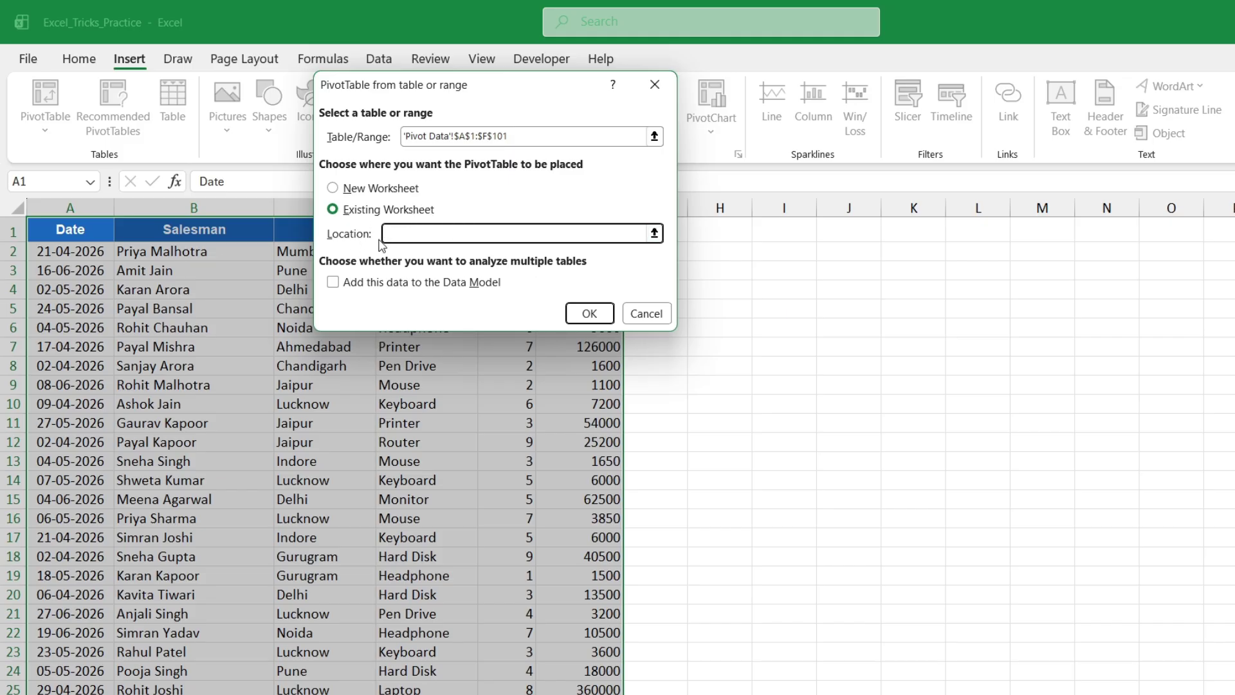
click(735, 241)
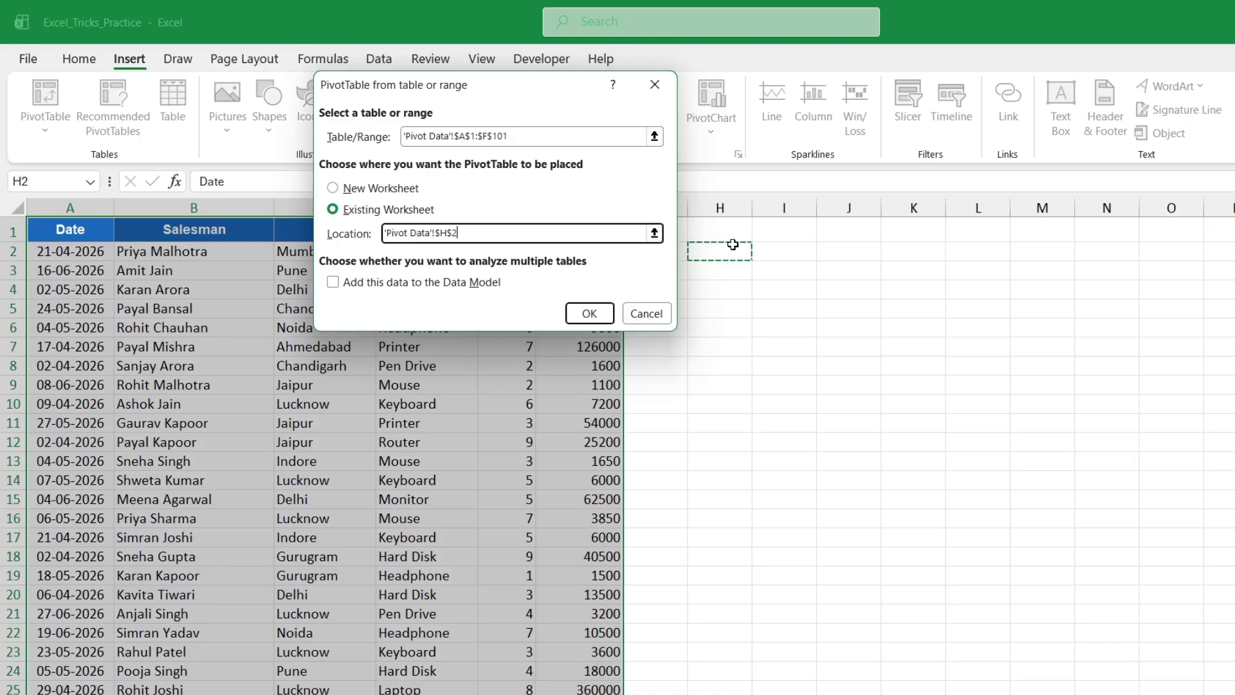
drag(524, 95, 1231, 69)
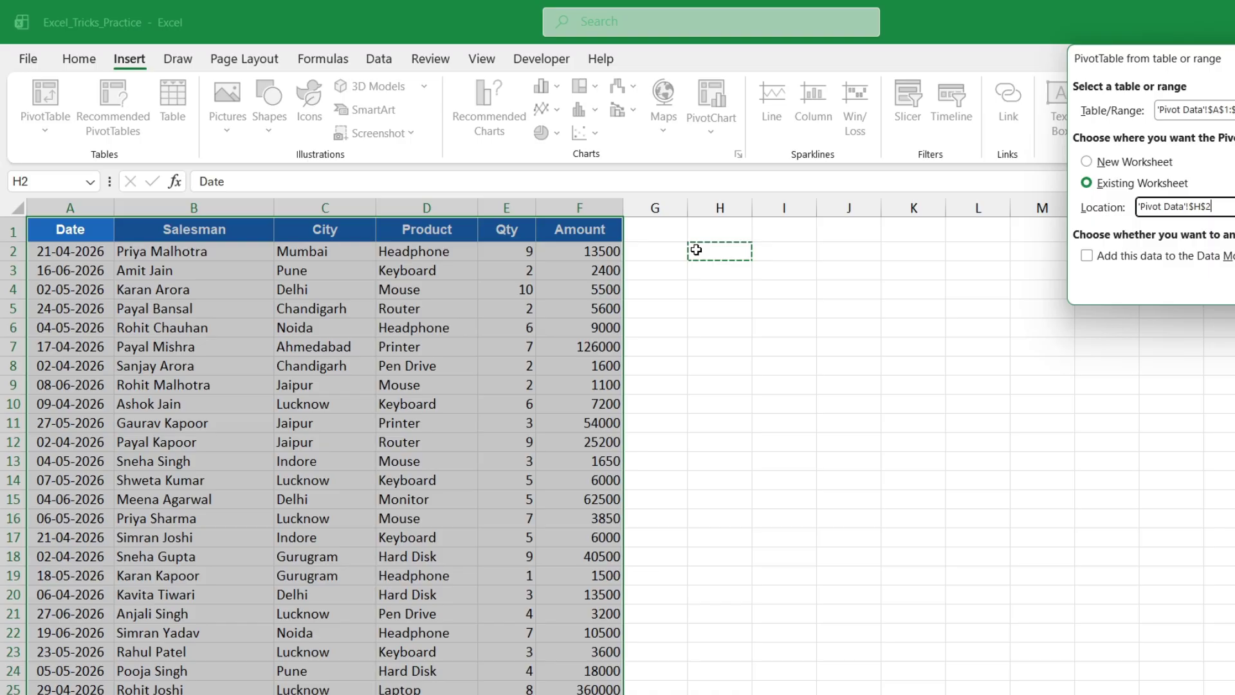
drag(1222, 62, 967, 139)
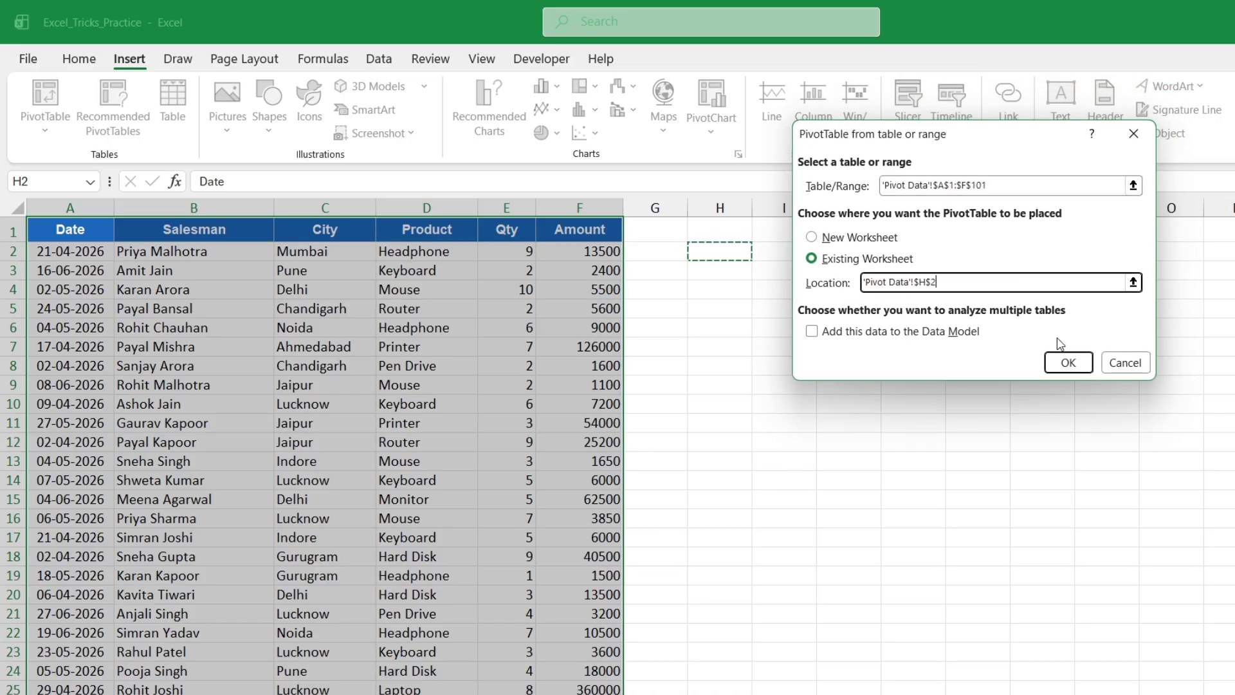
click(1068, 361)
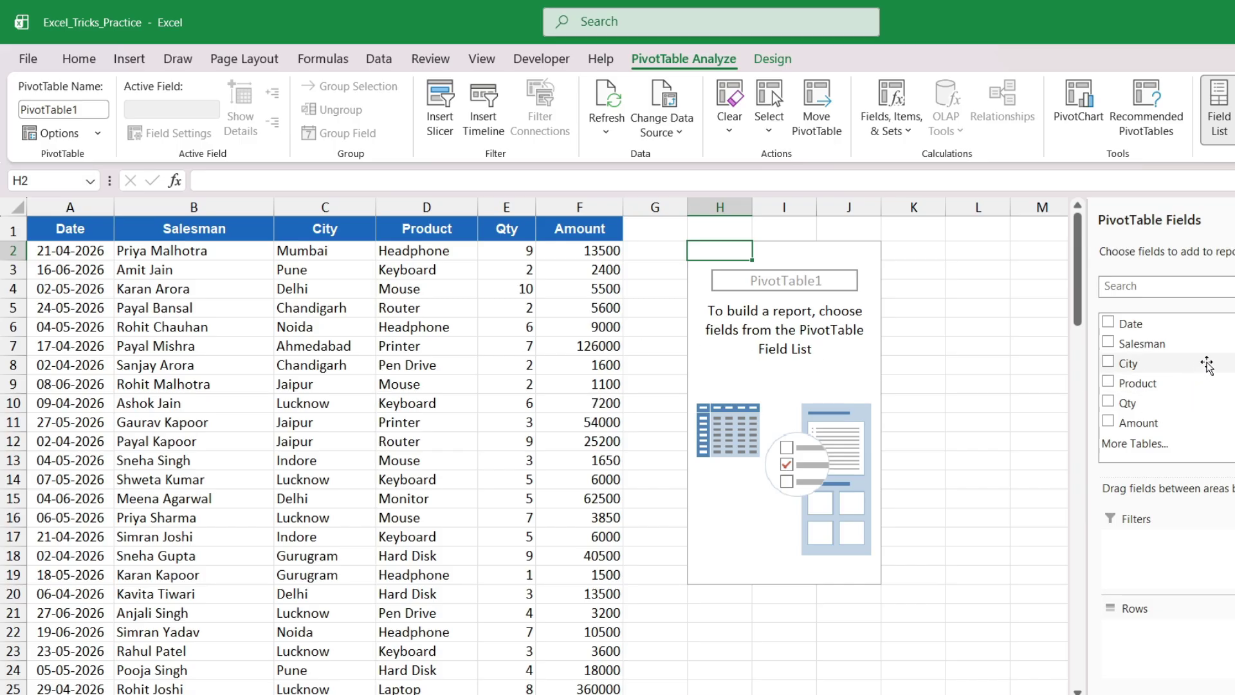
Build a trial Sum of Amount by City pivot and review city totals like Ahmedabad
drag(1148, 370, 1161, 642)
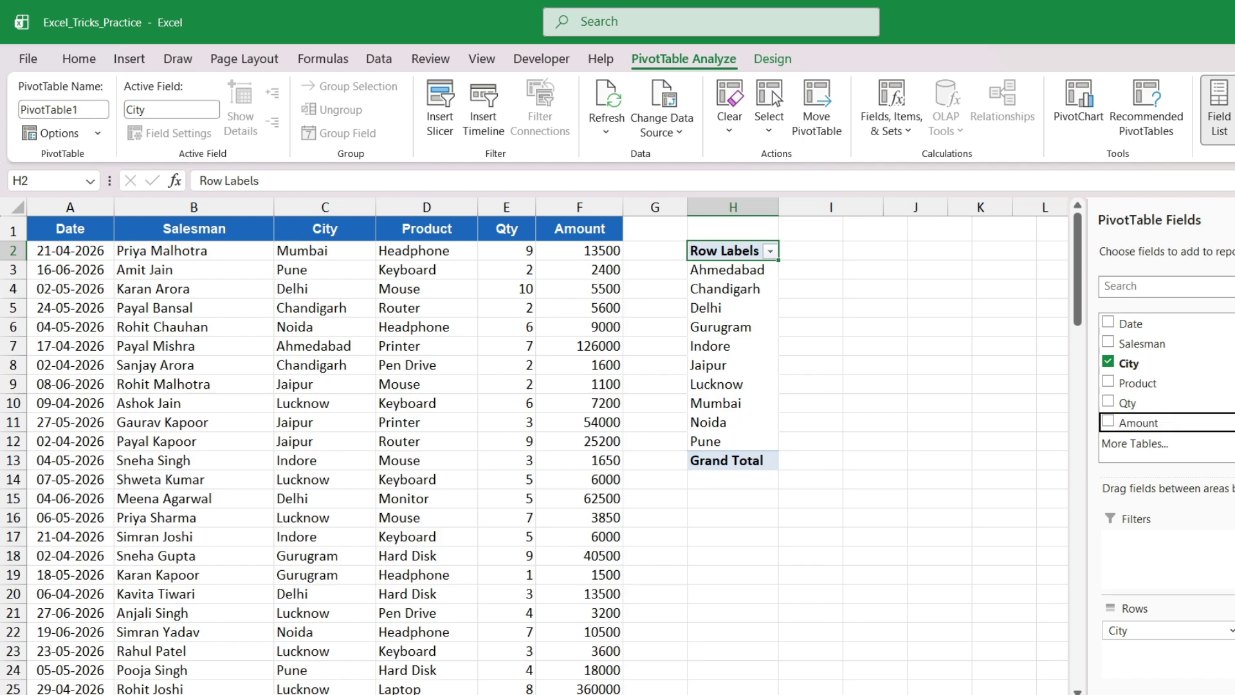
click(1138, 422)
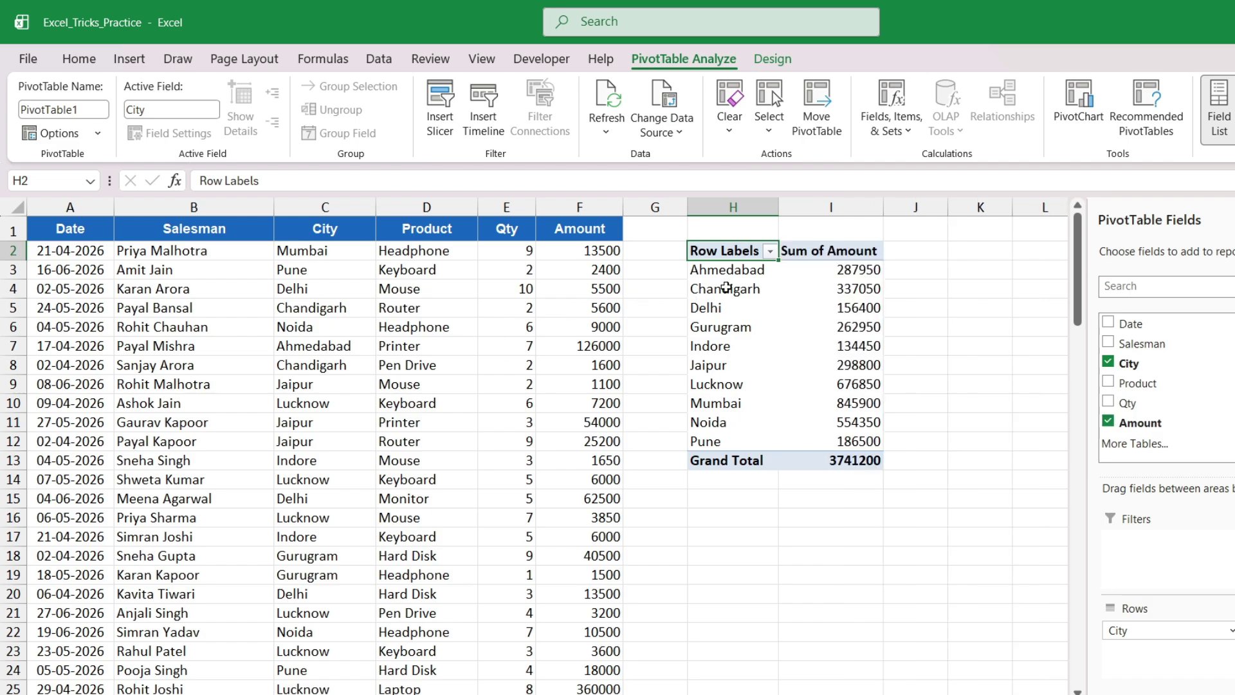
drag(719, 273, 830, 270)
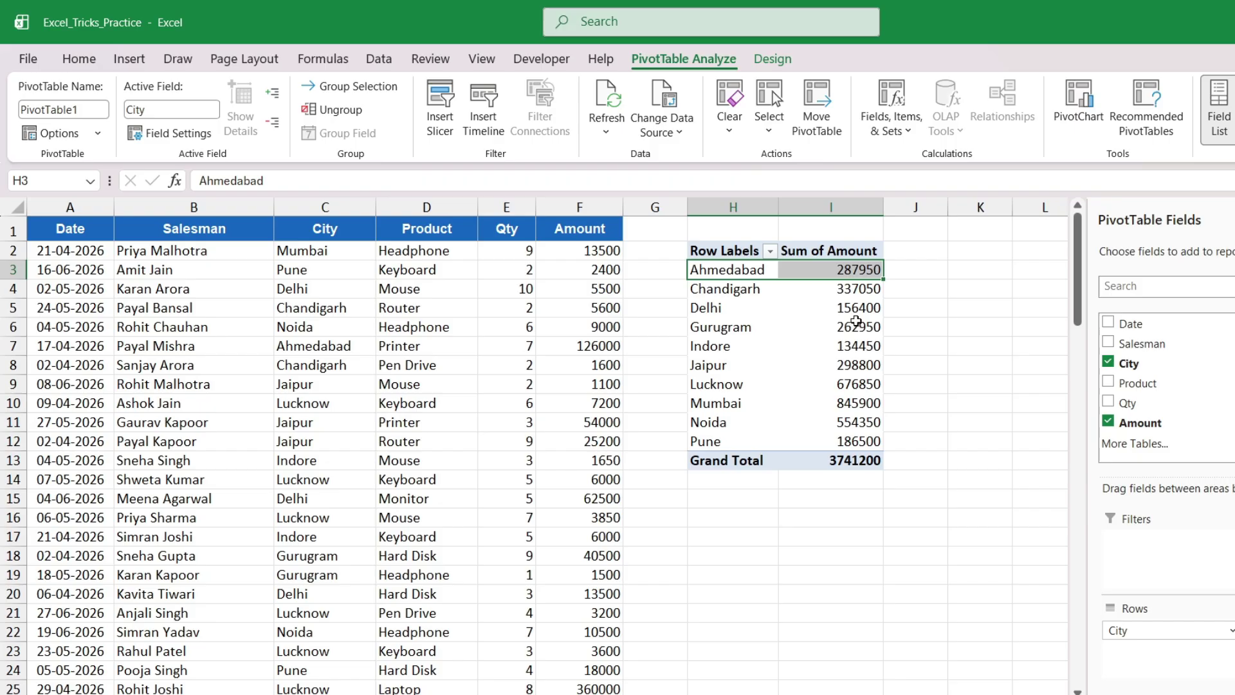
click(836, 327)
click(853, 403)
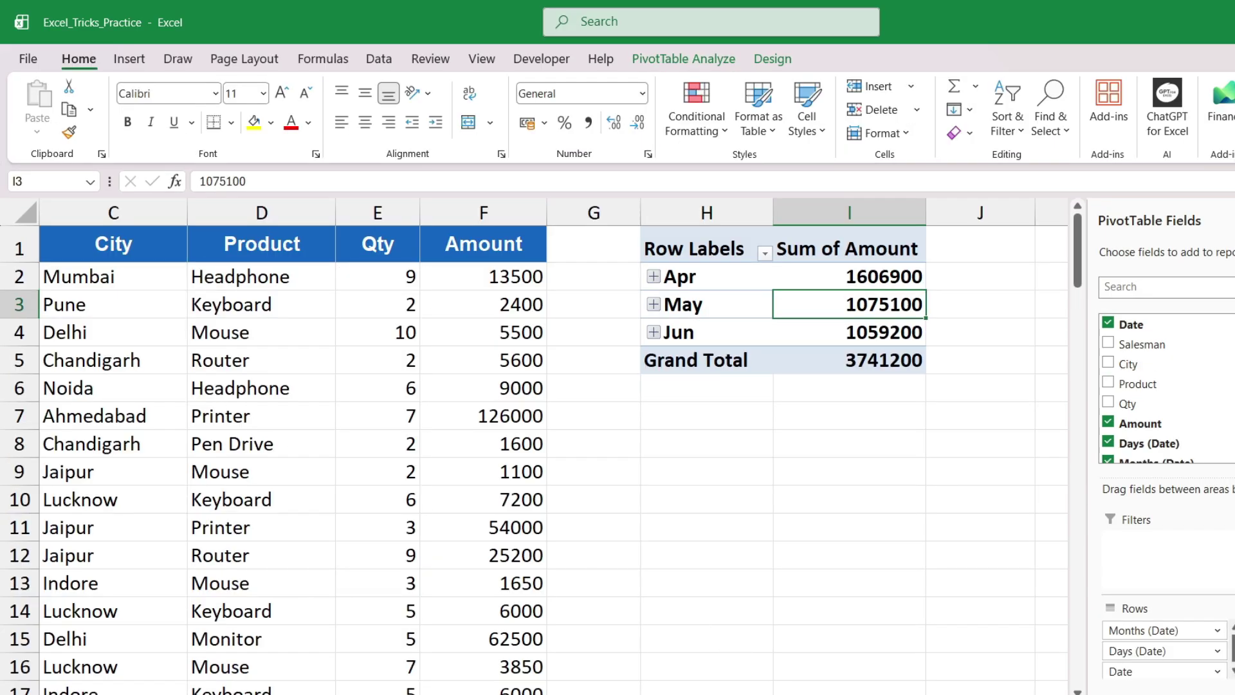
scroll(554, 444, left, 3)
scroll(581, 624, right, 5)
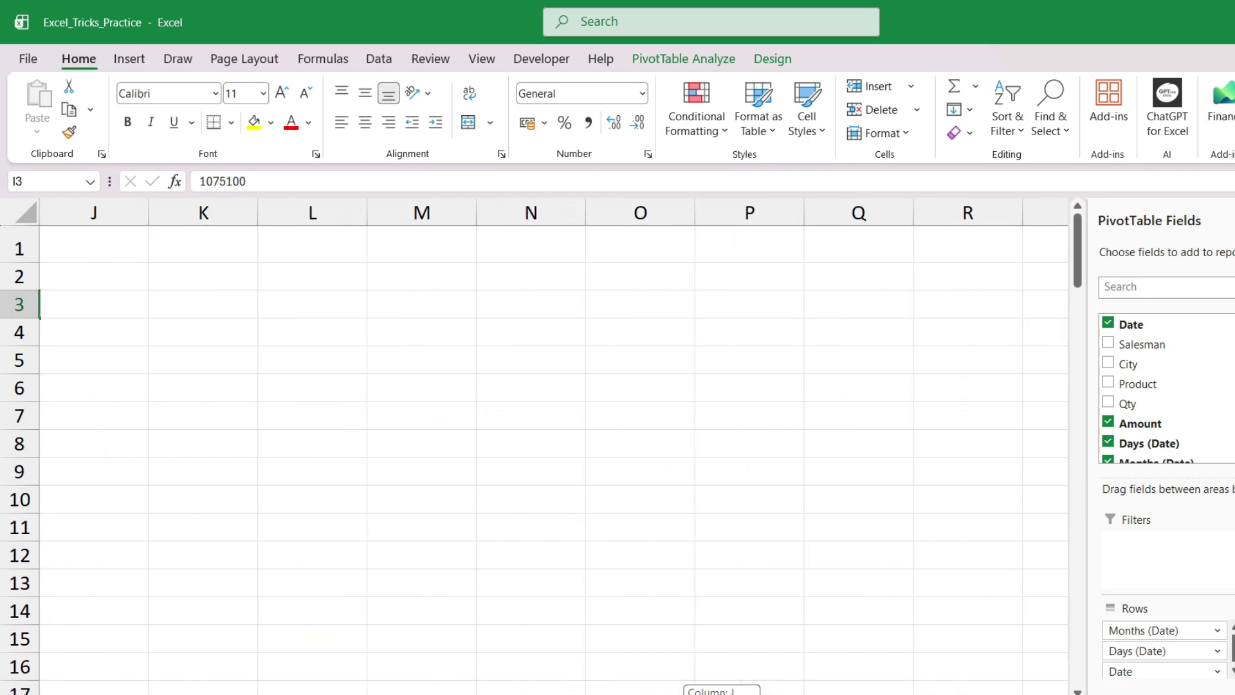
scroll(580, 624, left, 5)
scroll(609, 528, down, 1)
scroll(610, 529, down, 1)
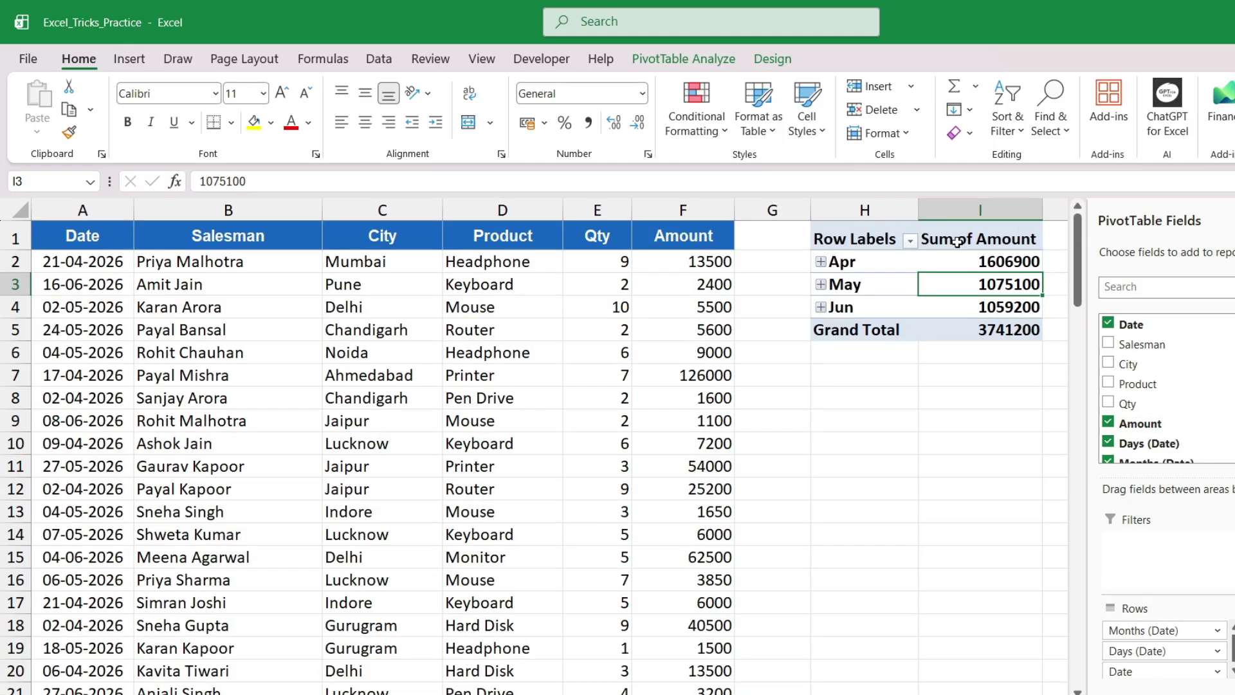
Uncheck Amount, Days, Months and Date so no pivot fields remain
click(1108, 422)
click(1108, 443)
scroll(1107, 443, down, 1)
click(1105, 430)
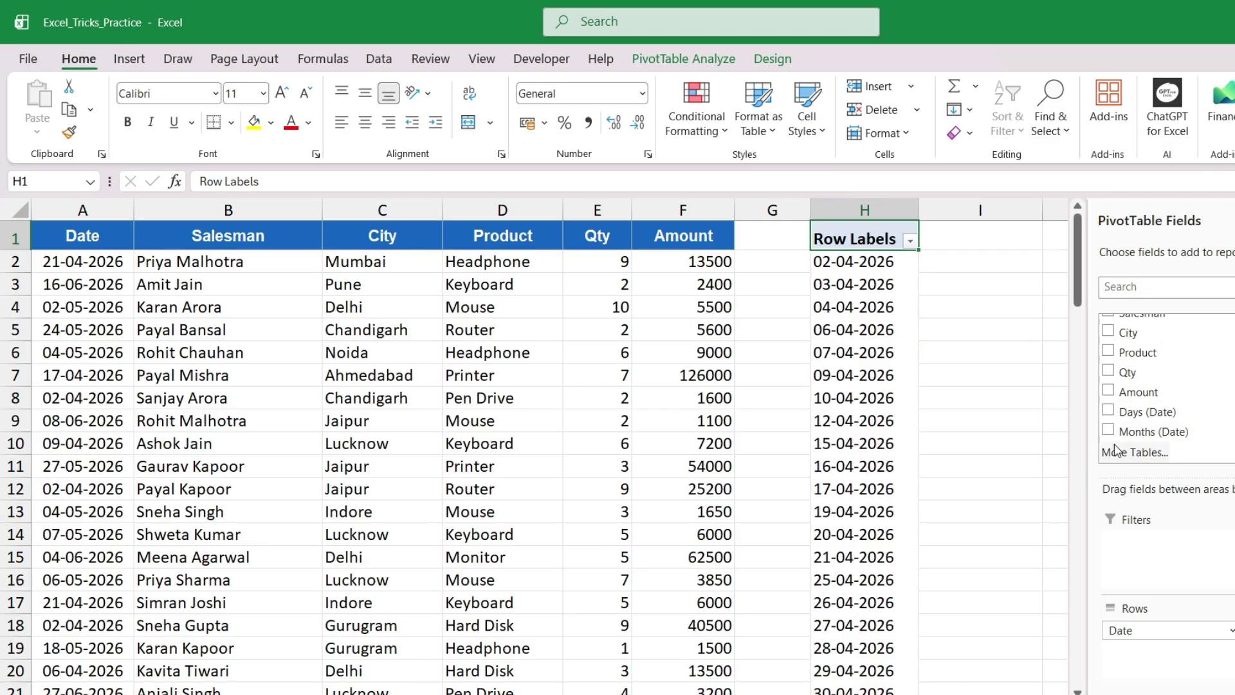
scroll(1107, 418, up, 1)
click(1108, 322)
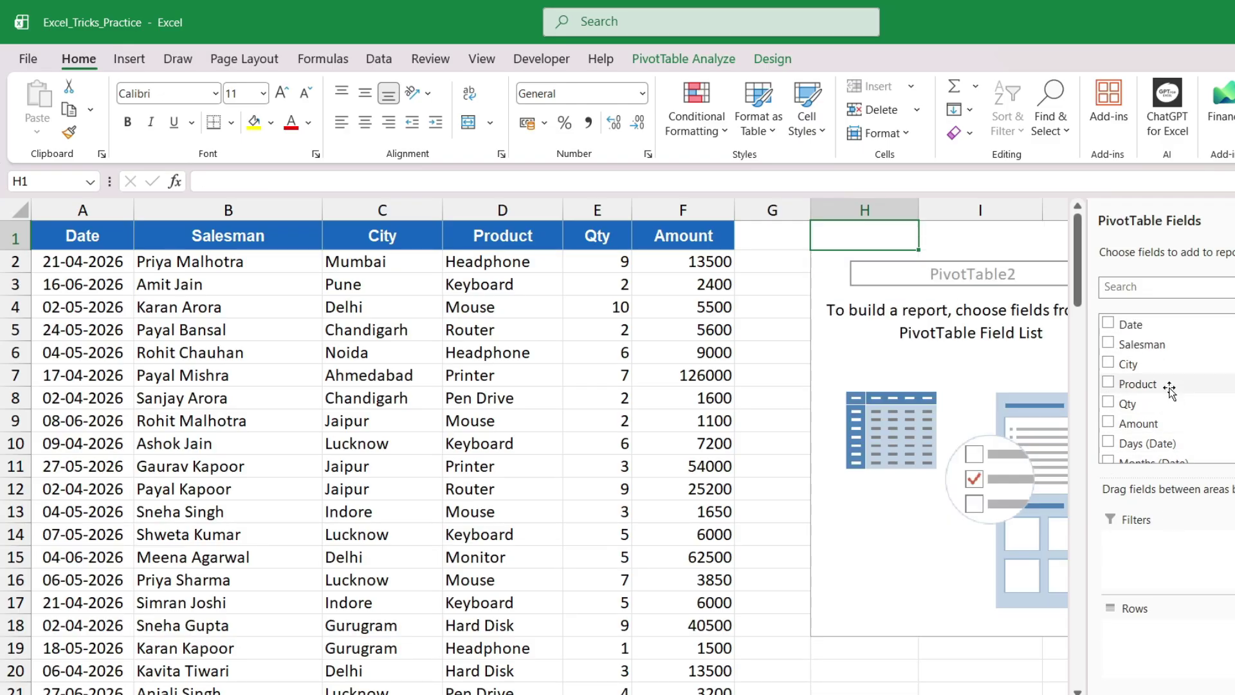
Put Product in Rows and Amount as Sum of Amount, reaching a 3741200 Grand Total
drag(1144, 374, 1144, 646)
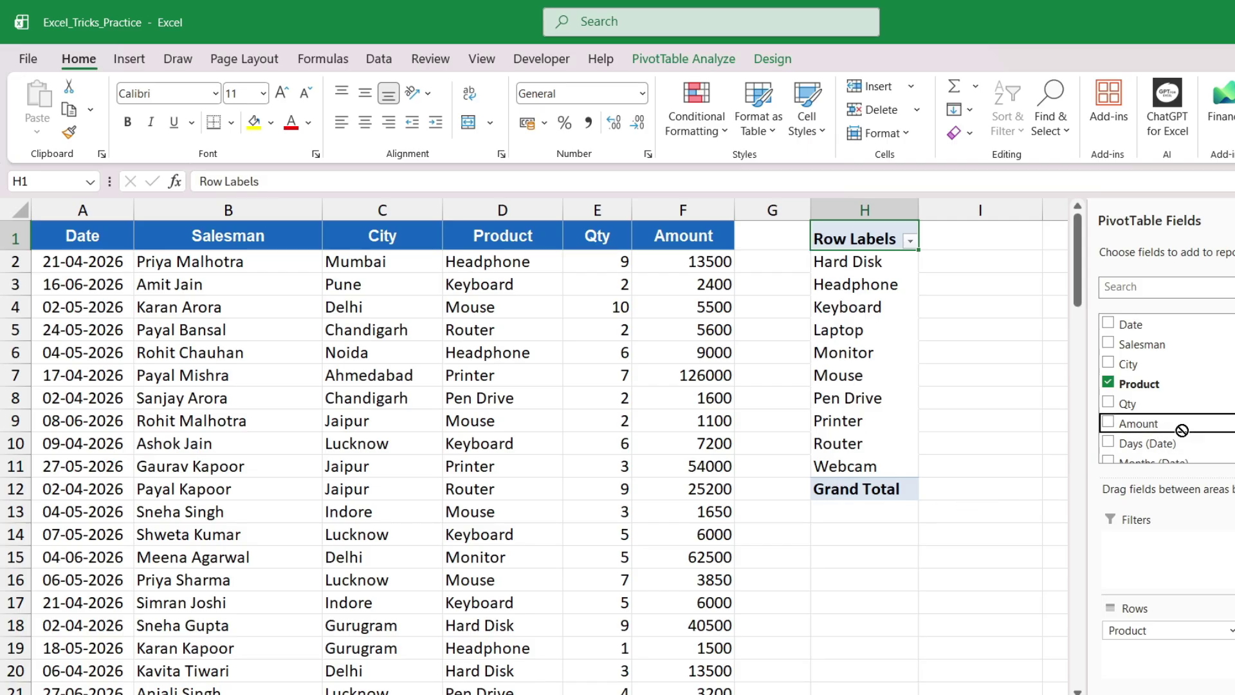
scroll(1107, 418, down, 1)
click(1107, 407)
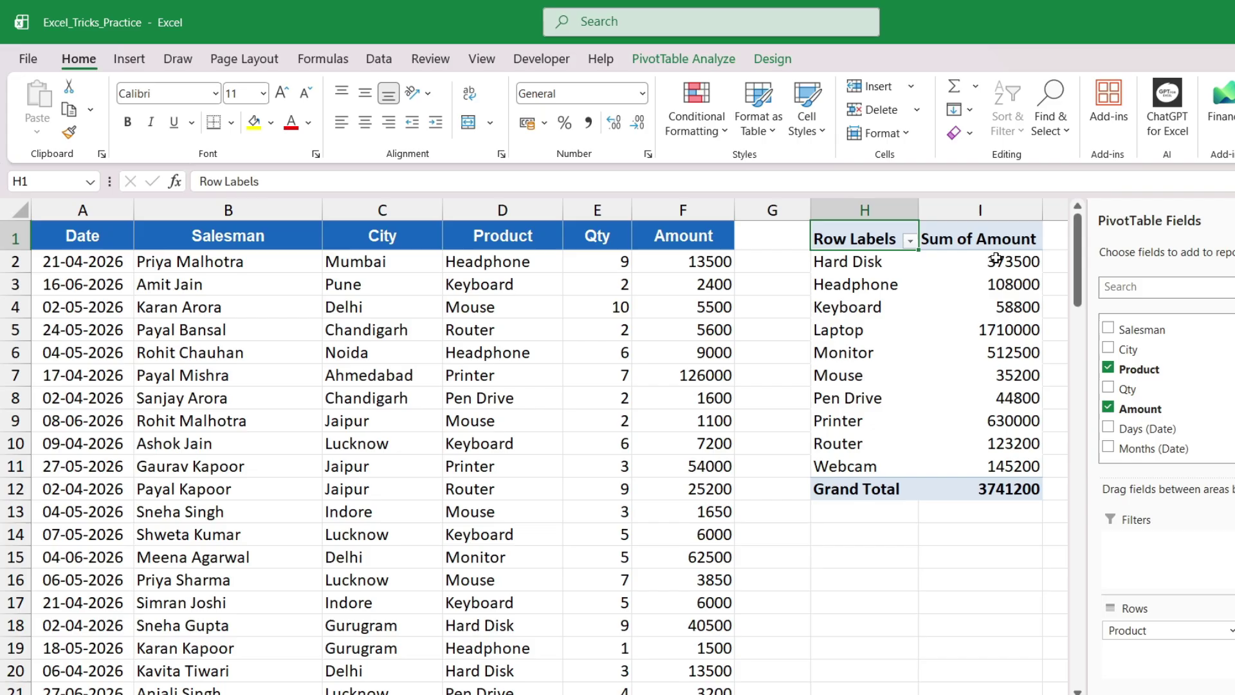
drag(995, 259, 999, 460)
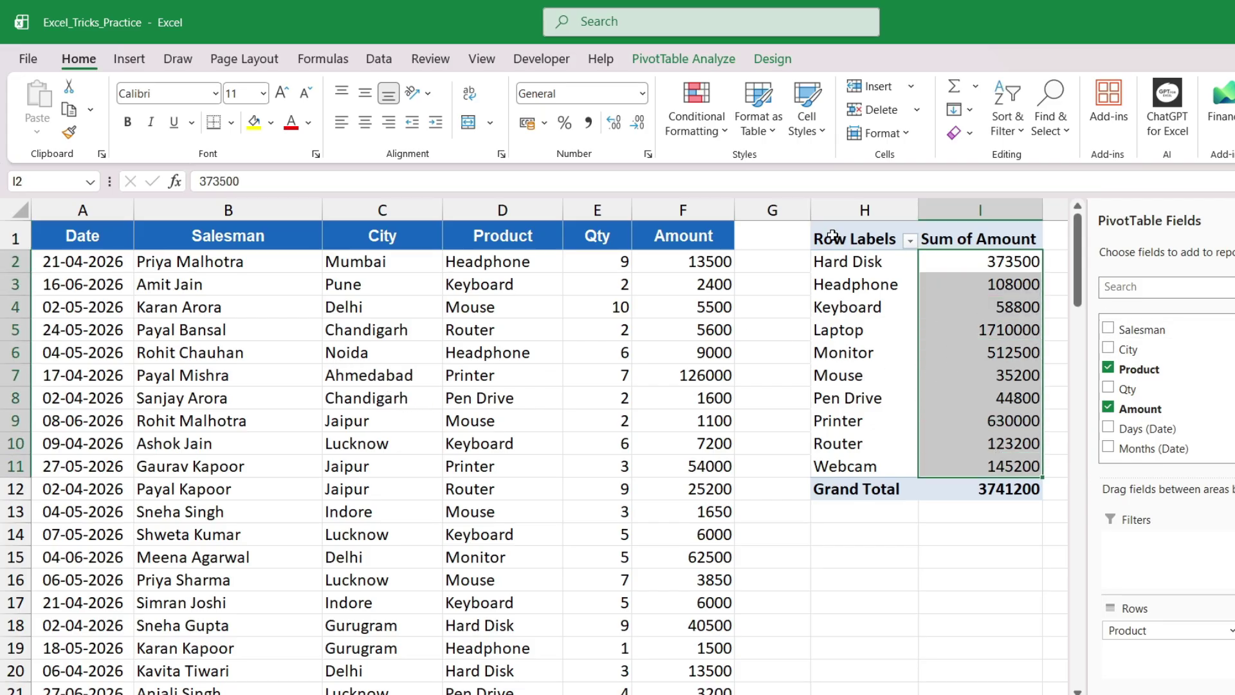
Copy the product pivot H1:I12 and paste it at H14
drag(832, 236, 966, 479)
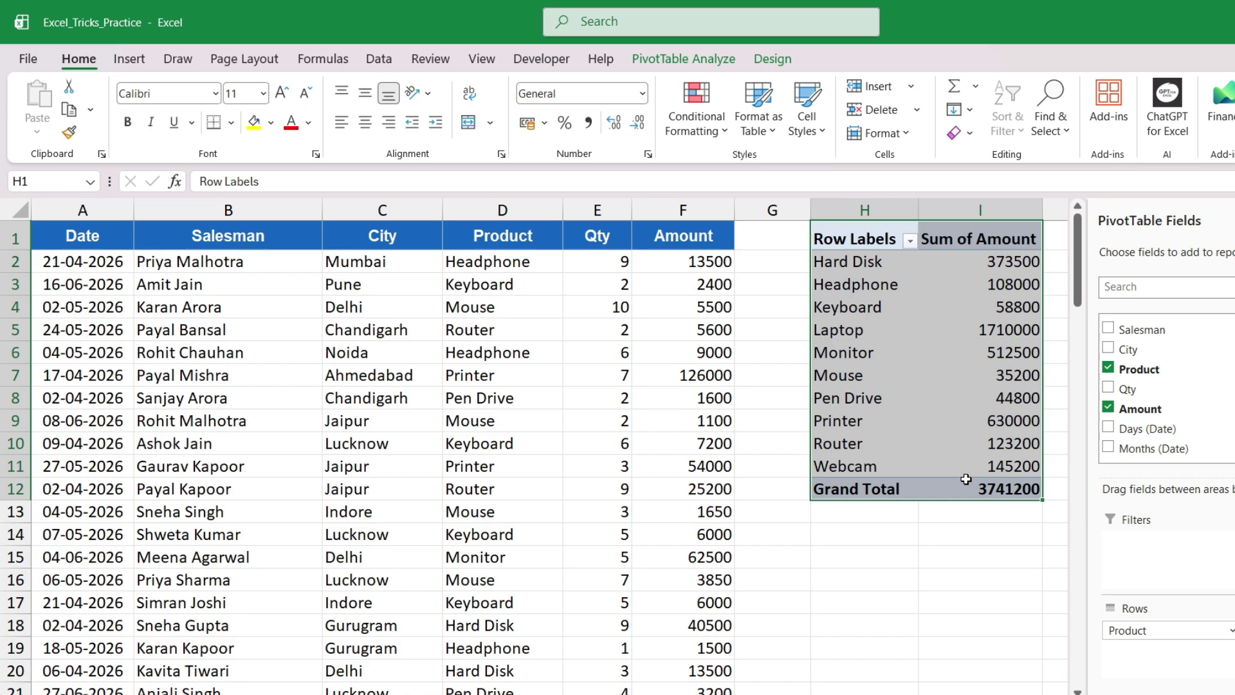
key(ctrl+c)
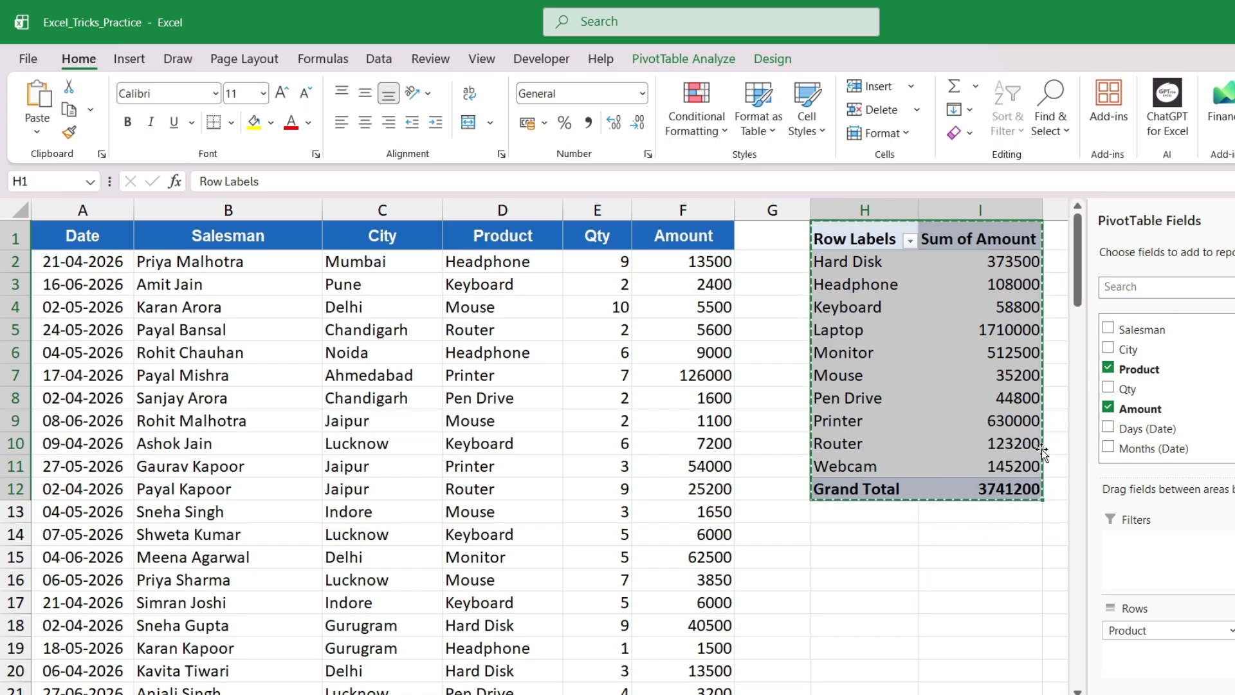
click(836, 551)
click(840, 526)
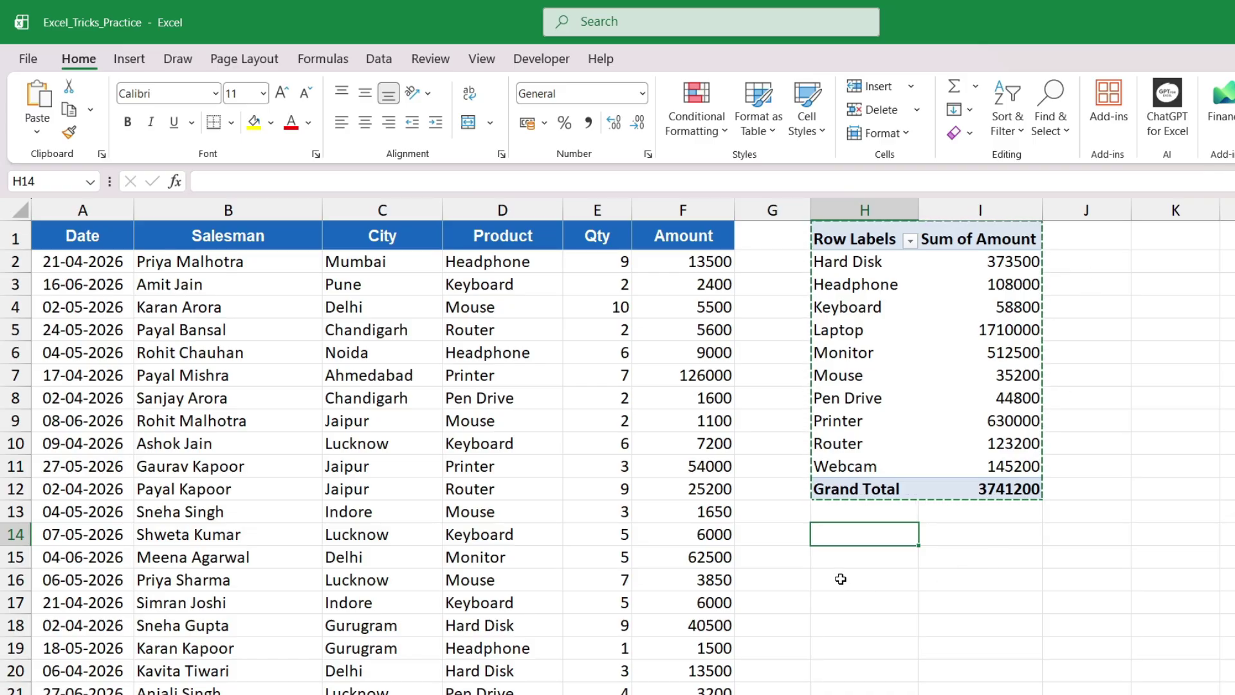
key(ctrl+v)
Check the first pivot's Hard Disk amount and Grand Total against the copy
scroll(887, 579, down, 2)
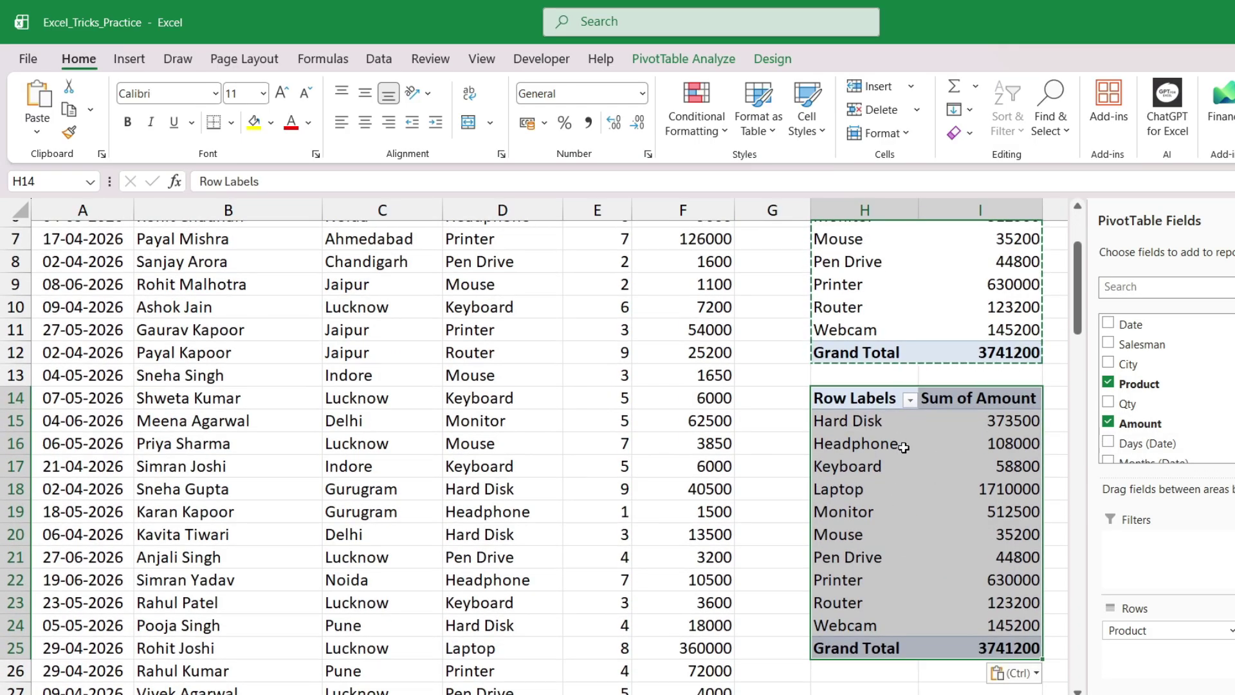
scroll(904, 447, up, 2)
click(862, 261)
key(Right)
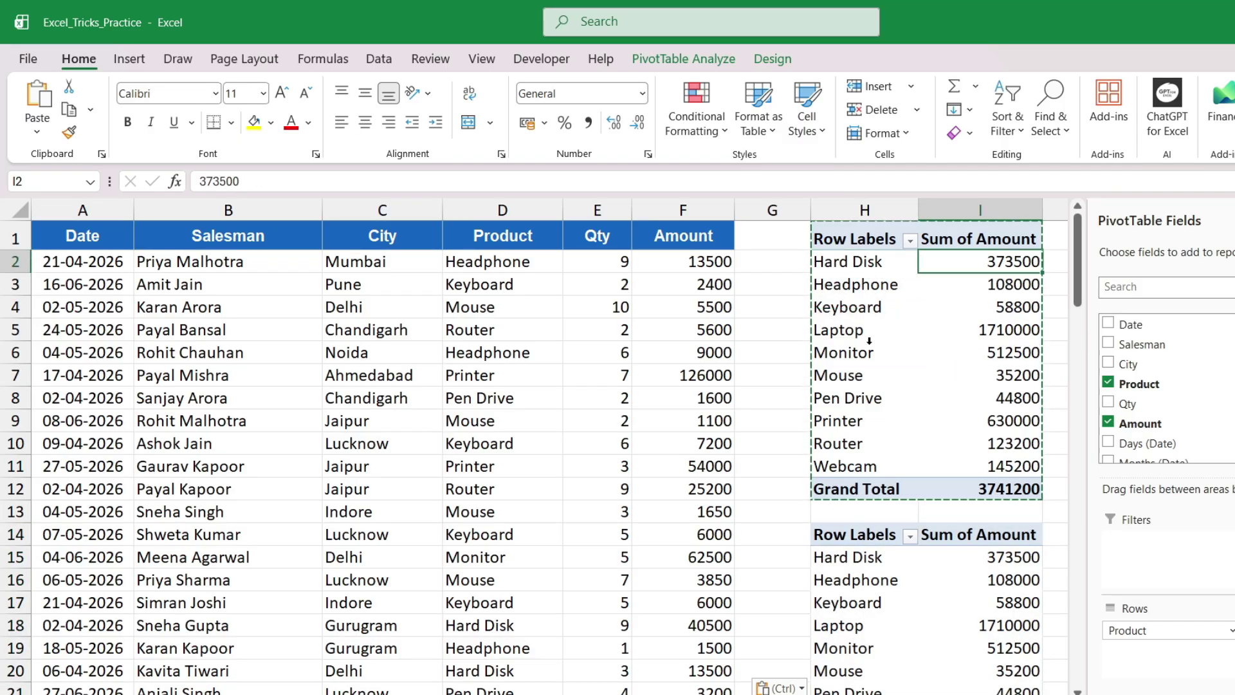
click(1011, 488)
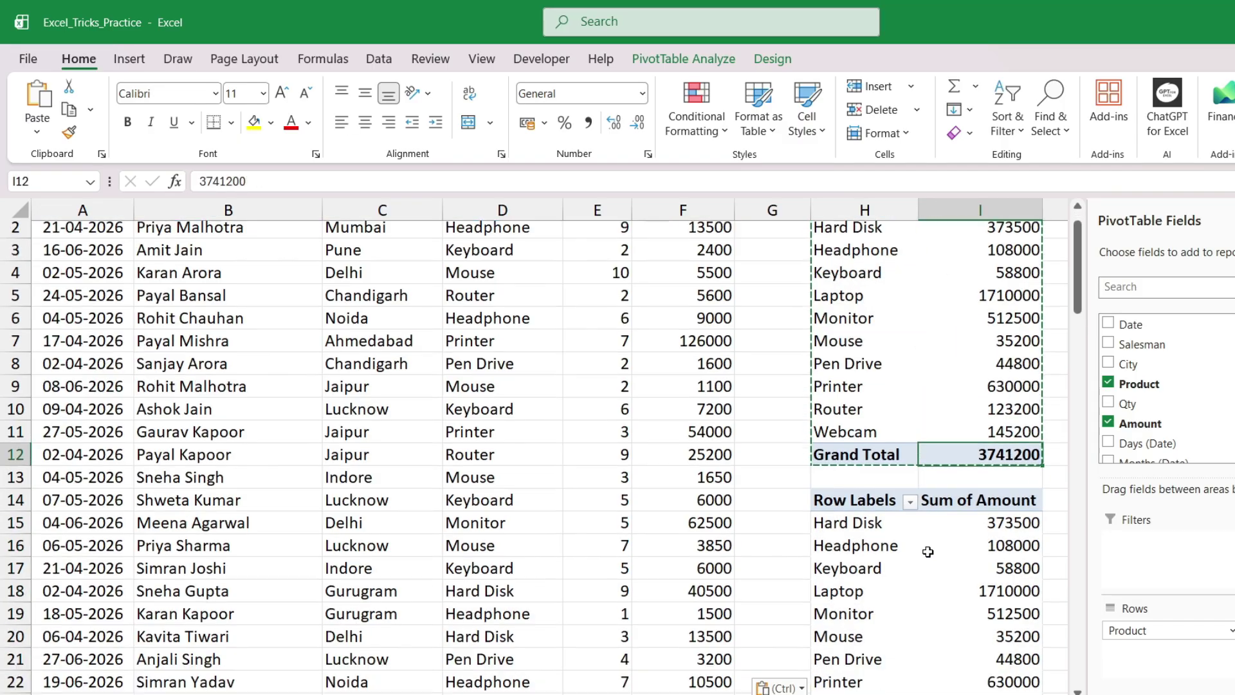
scroll(898, 557, down, 2)
In the H14 copy, replace Product with City in the Rows area
click(867, 457)
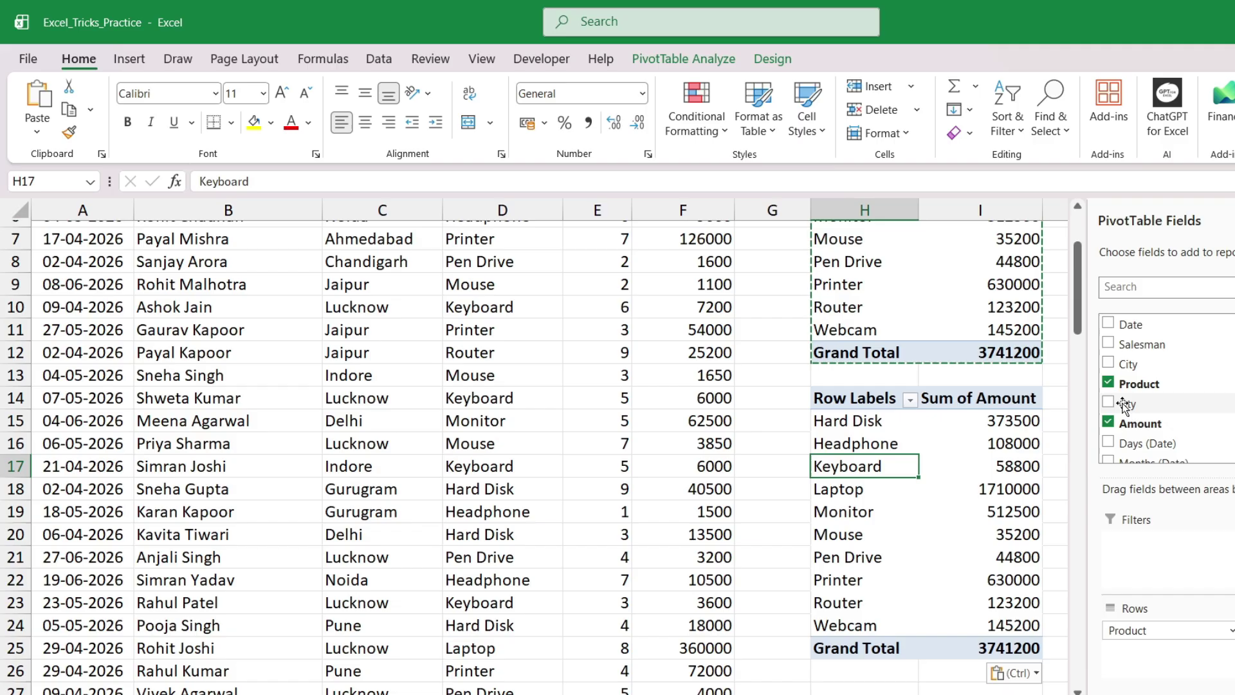
click(1107, 382)
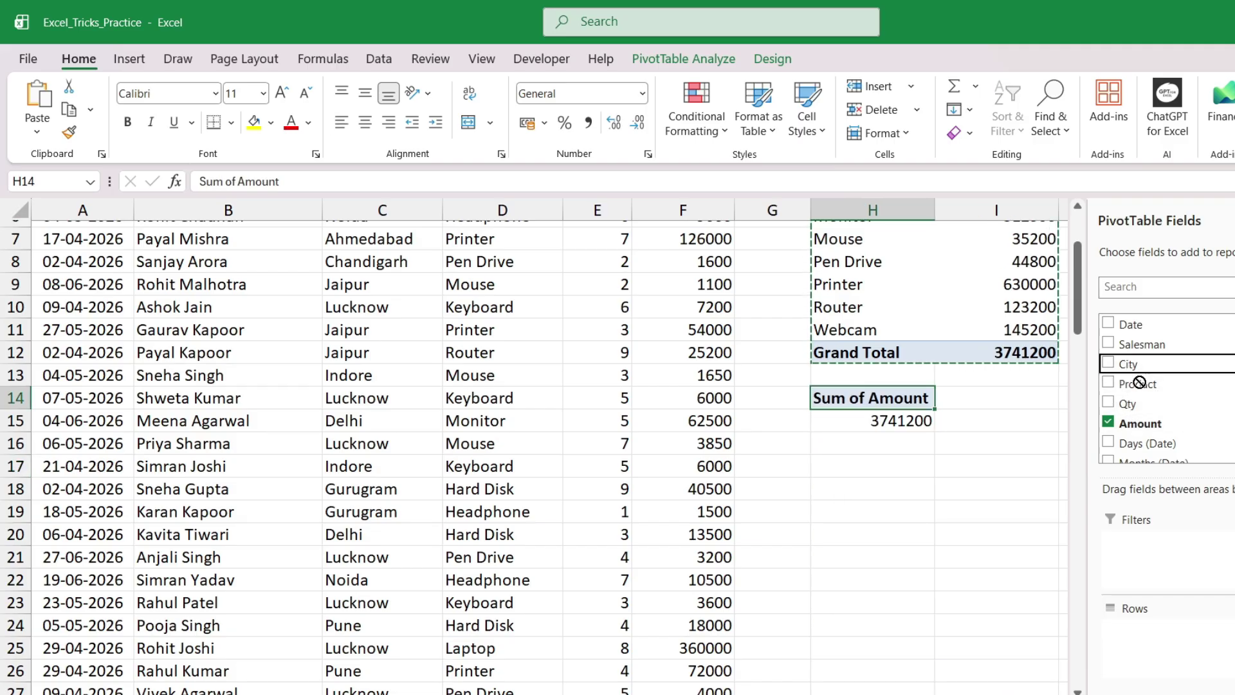
drag(1124, 364, 1132, 630)
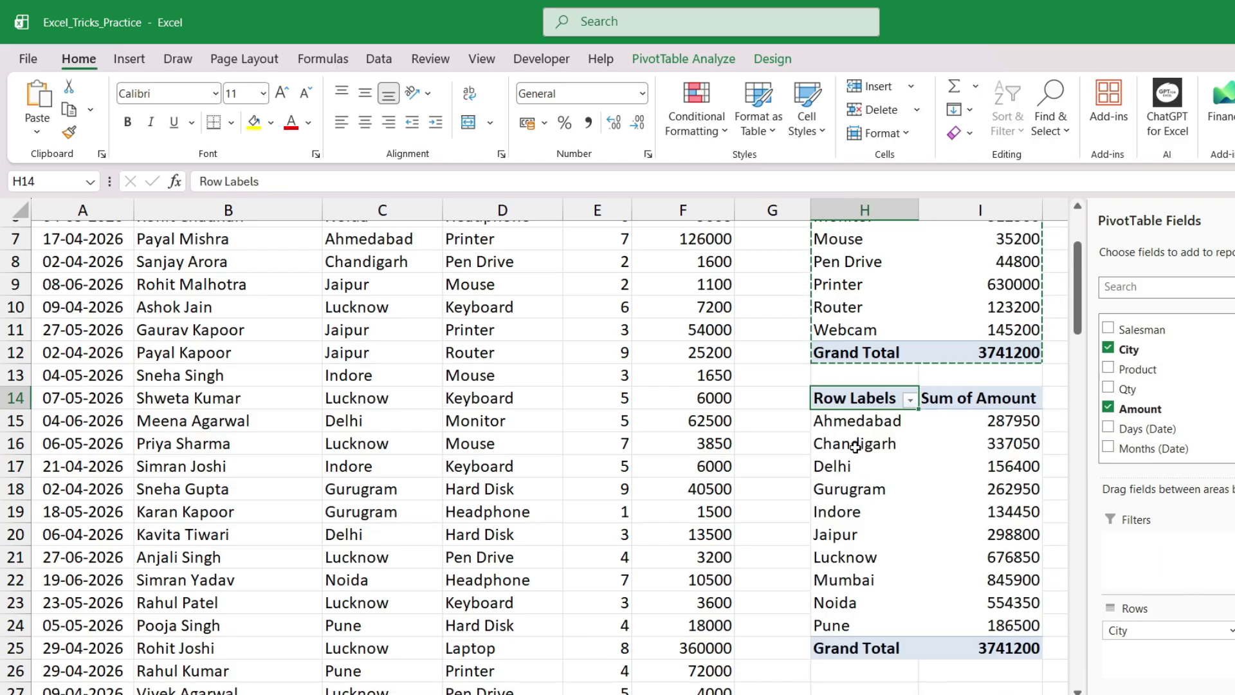
Paste a third pivot at H27 and swap Product for Date in Rows, grouping by month
scroll(868, 543, up, 2)
click(893, 318)
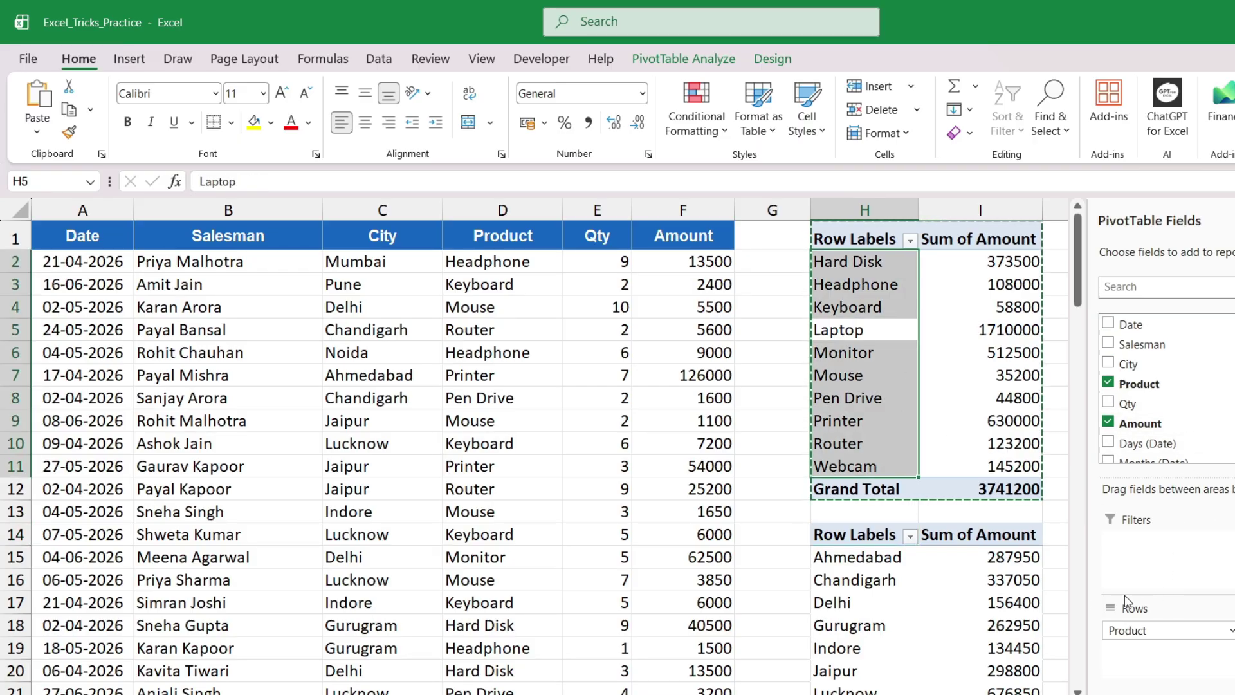
scroll(943, 579, down, 5)
click(836, 489)
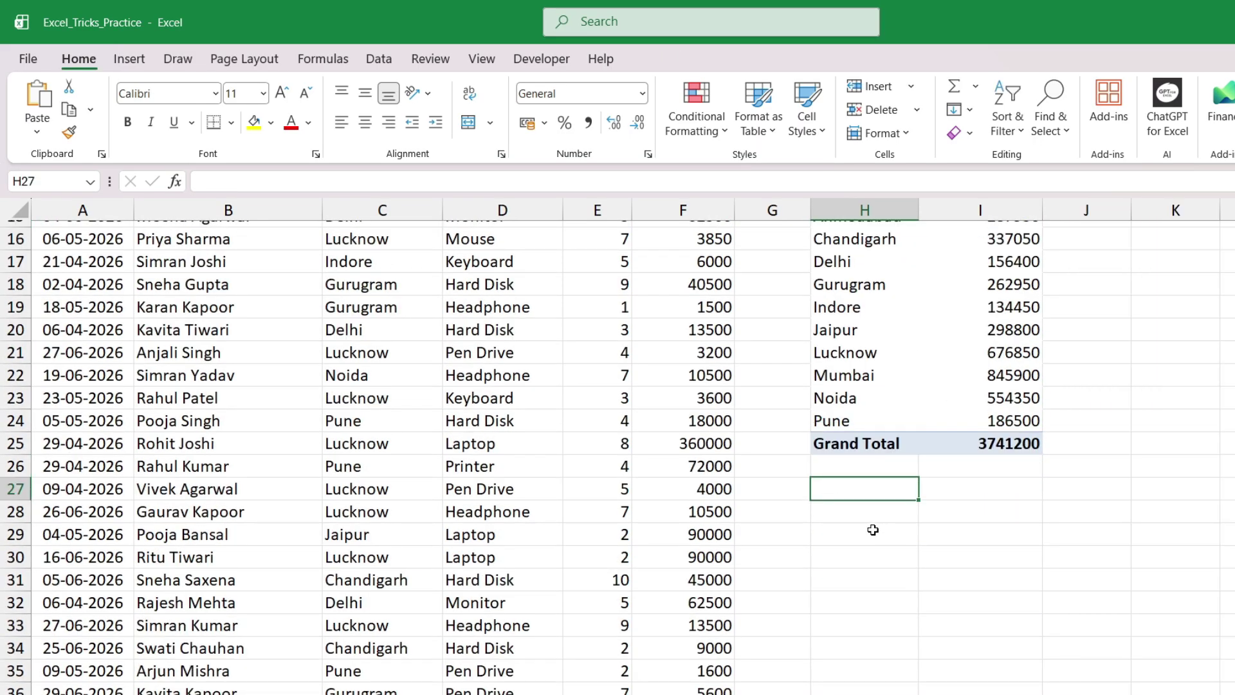
key(ctrl+v)
scroll(900, 514, down, 3)
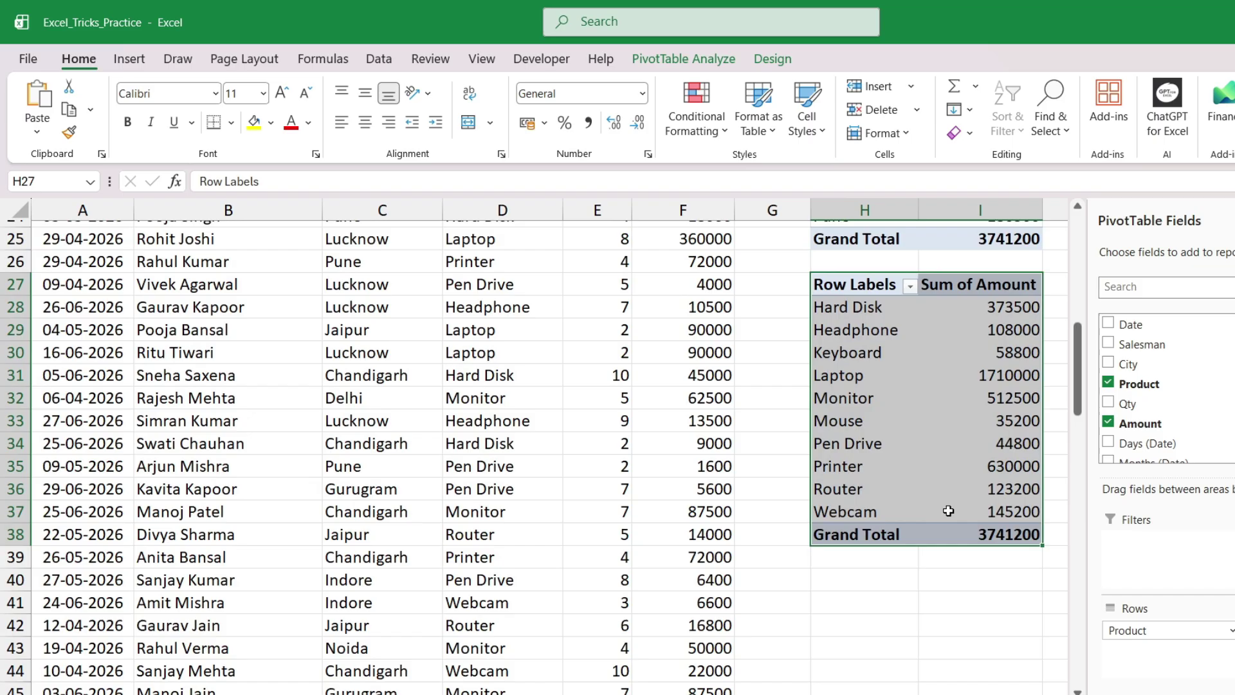
click(1107, 384)
drag(1133, 326, 1182, 654)
Apply Middle Align to the product pivot's header cells H1:I1
click(900, 333)
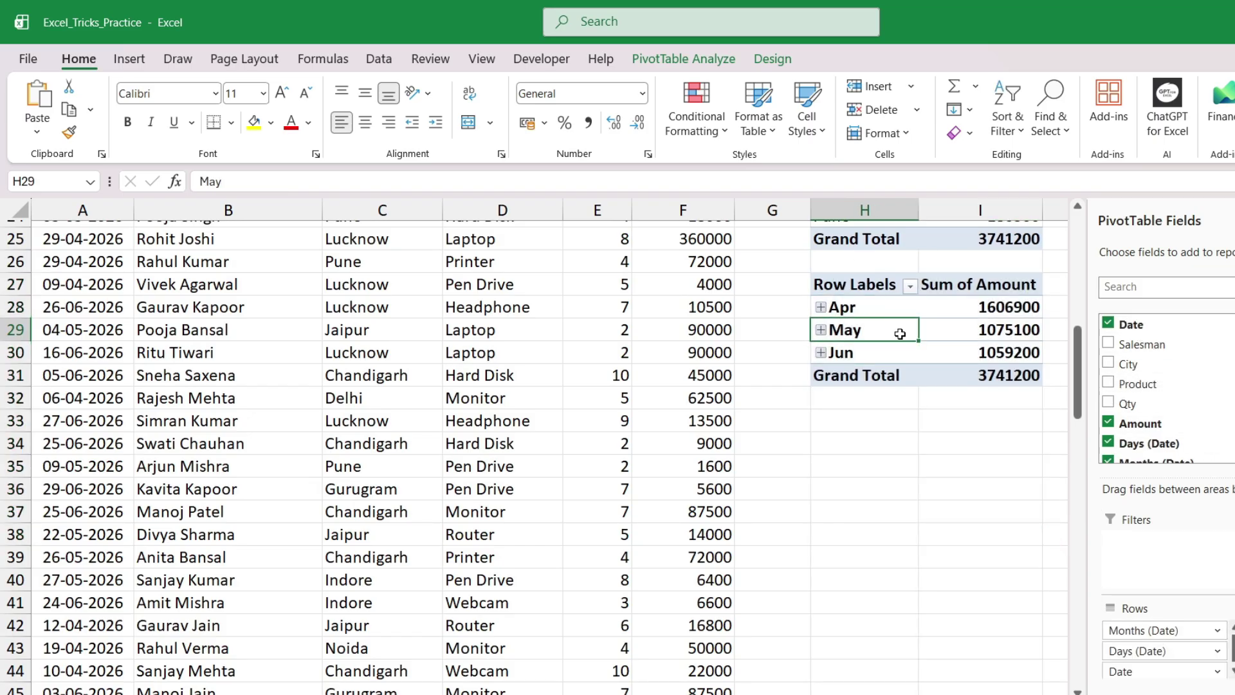
scroll(1000, 449, up, 8)
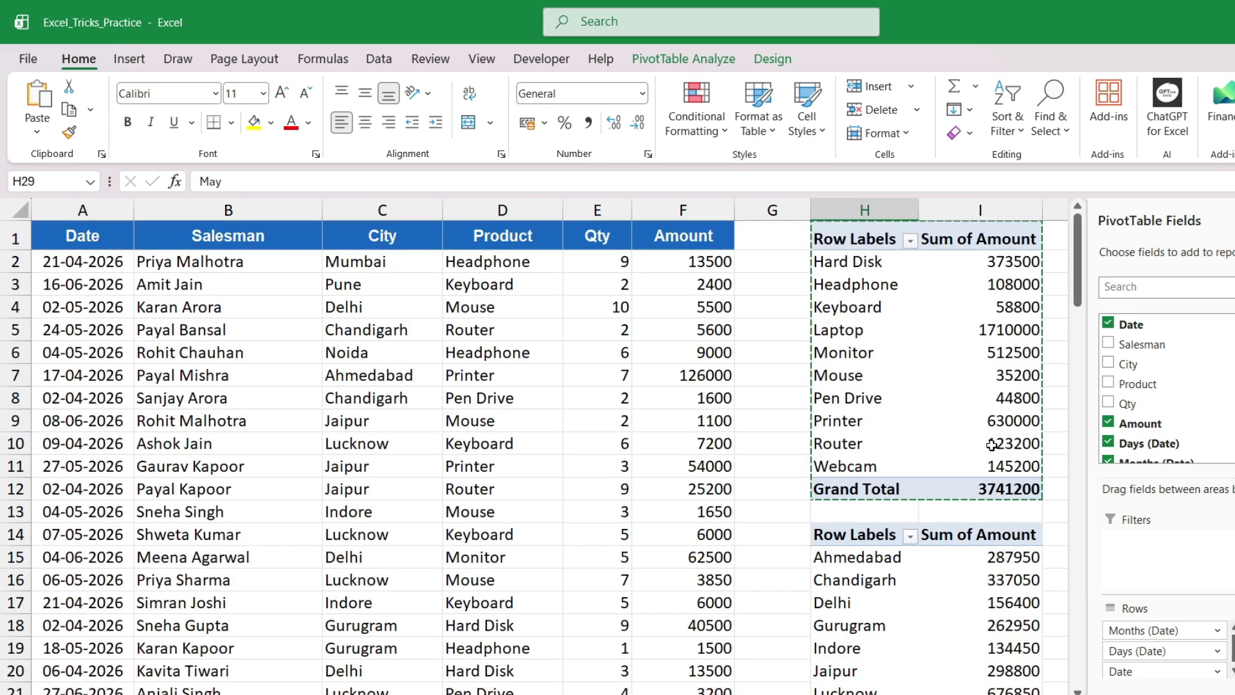
click(719, 331)
click(232, 336)
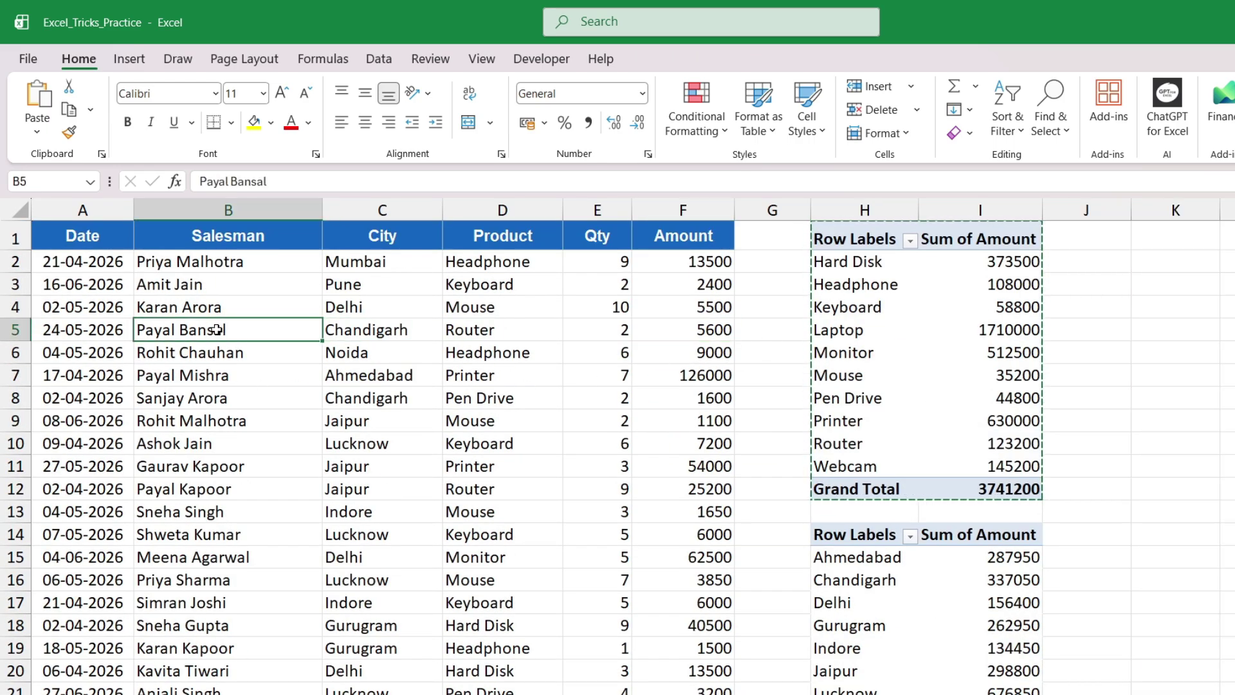
click(880, 248)
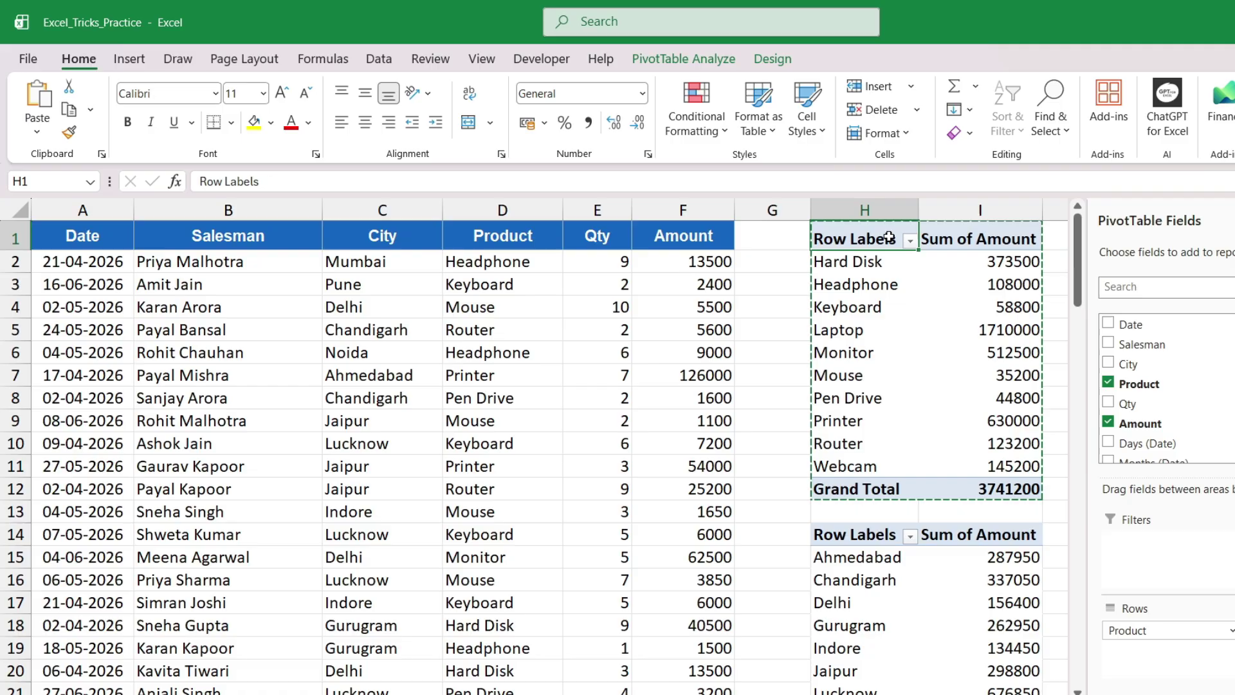
drag(890, 238, 1007, 235)
click(364, 94)
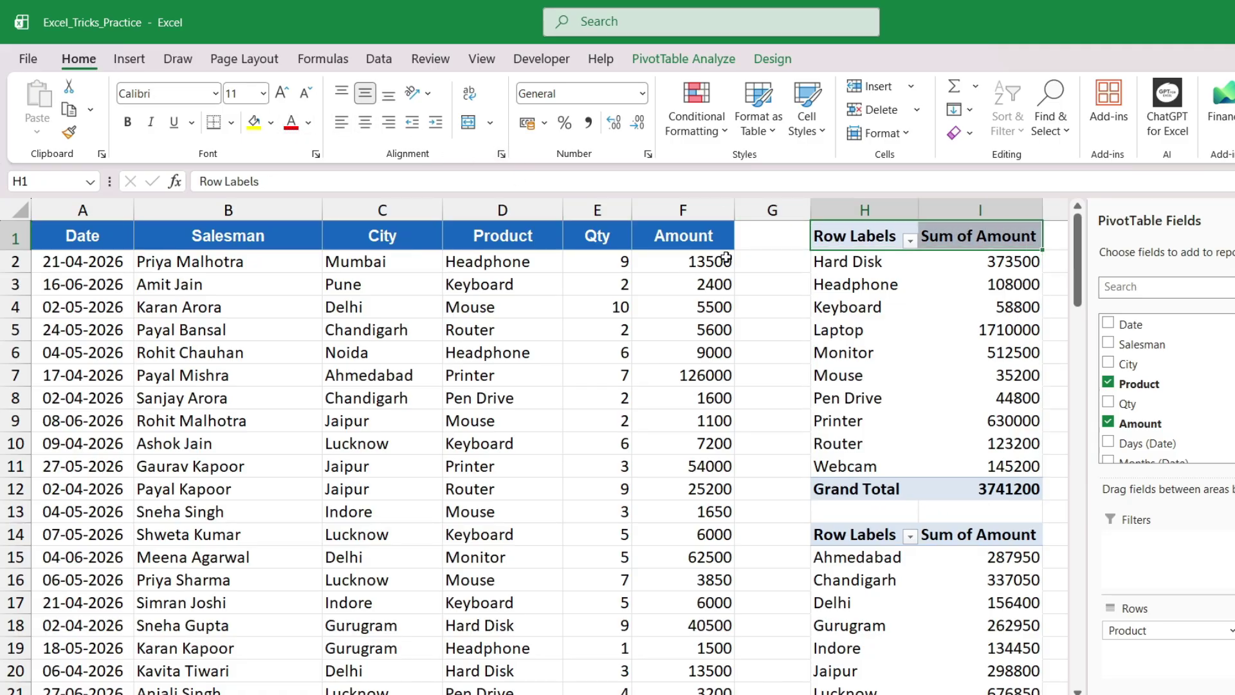
Select the product labels Hard Disk through Webcam and the month rows Apr to Jun
click(877, 330)
drag(852, 254, 816, 465)
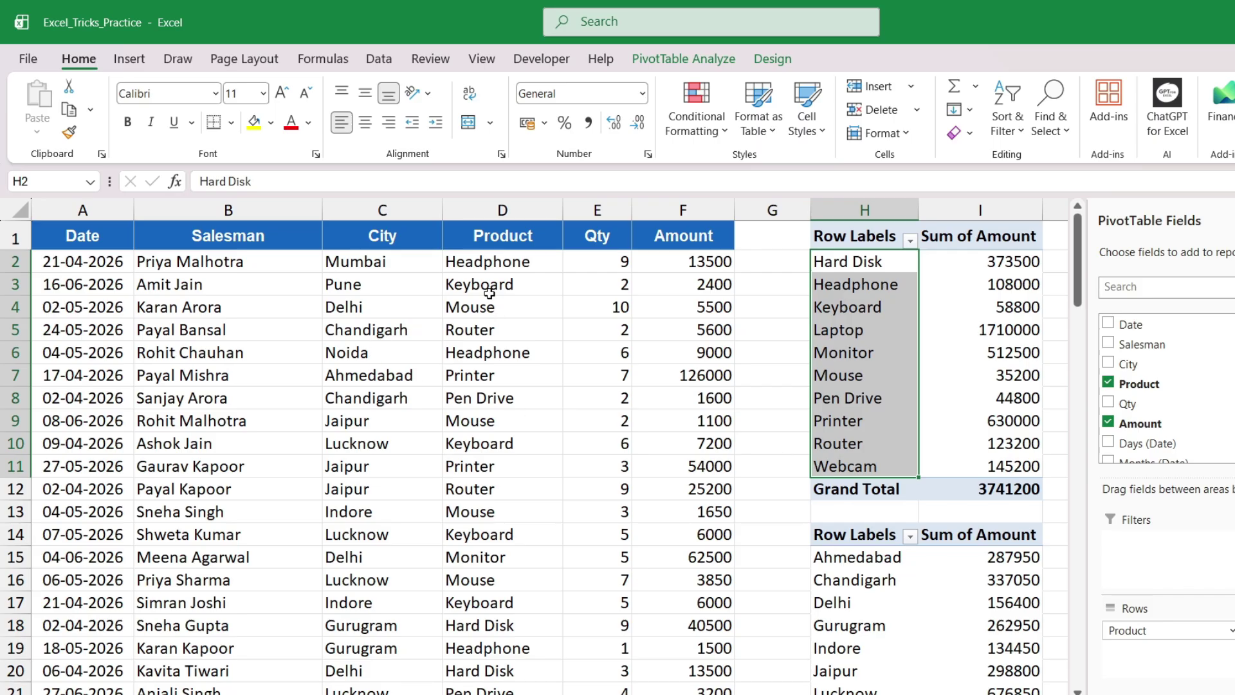
drag(1016, 270, 995, 469)
scroll(989, 481, down, 1)
scroll(989, 481, down, 3)
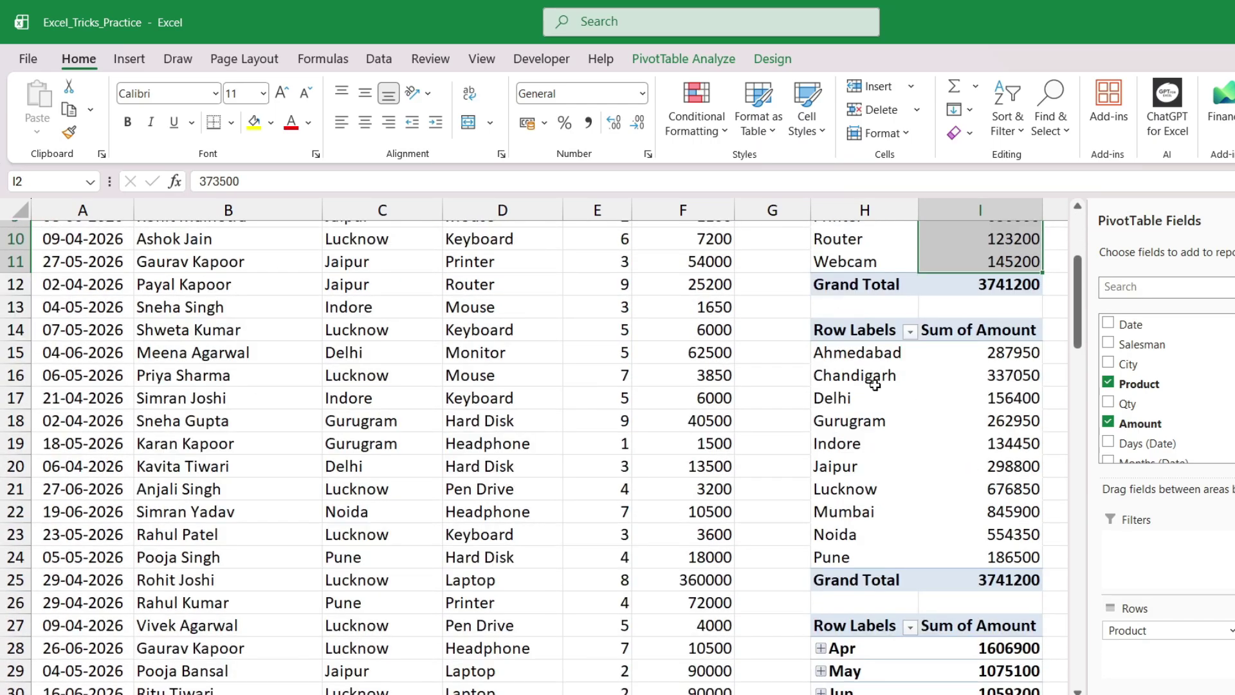
drag(846, 355, 941, 552)
scroll(941, 552, down, 2)
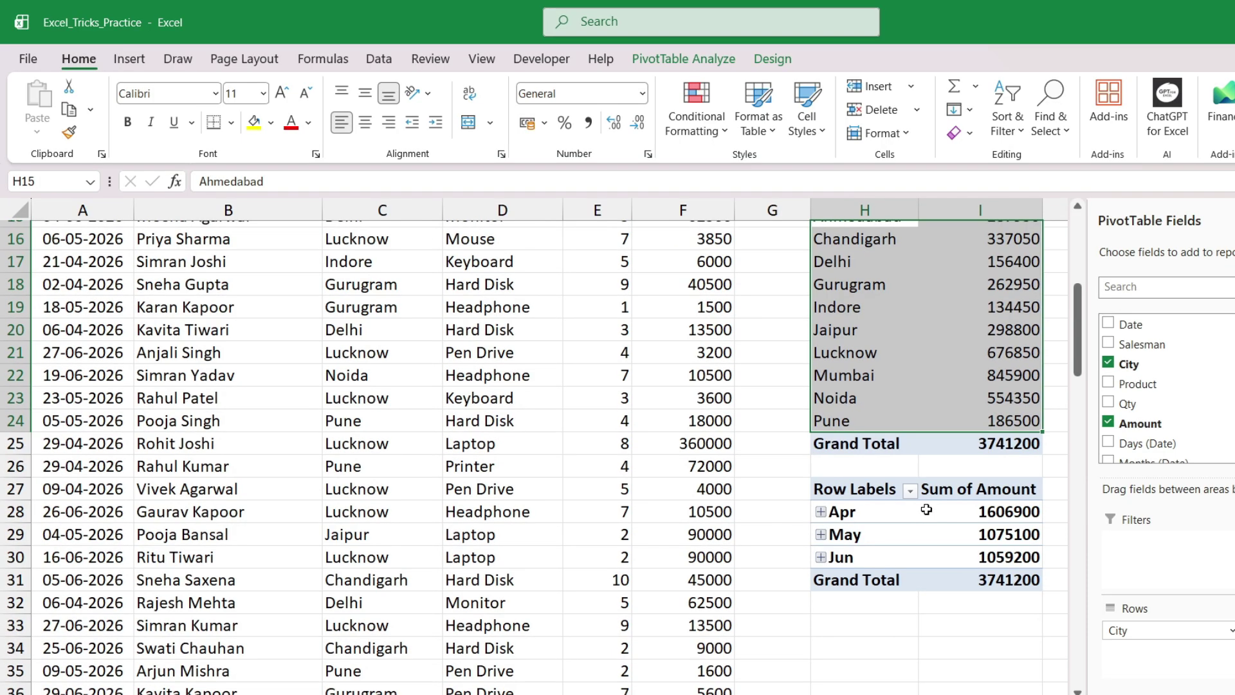
drag(848, 511, 975, 557)
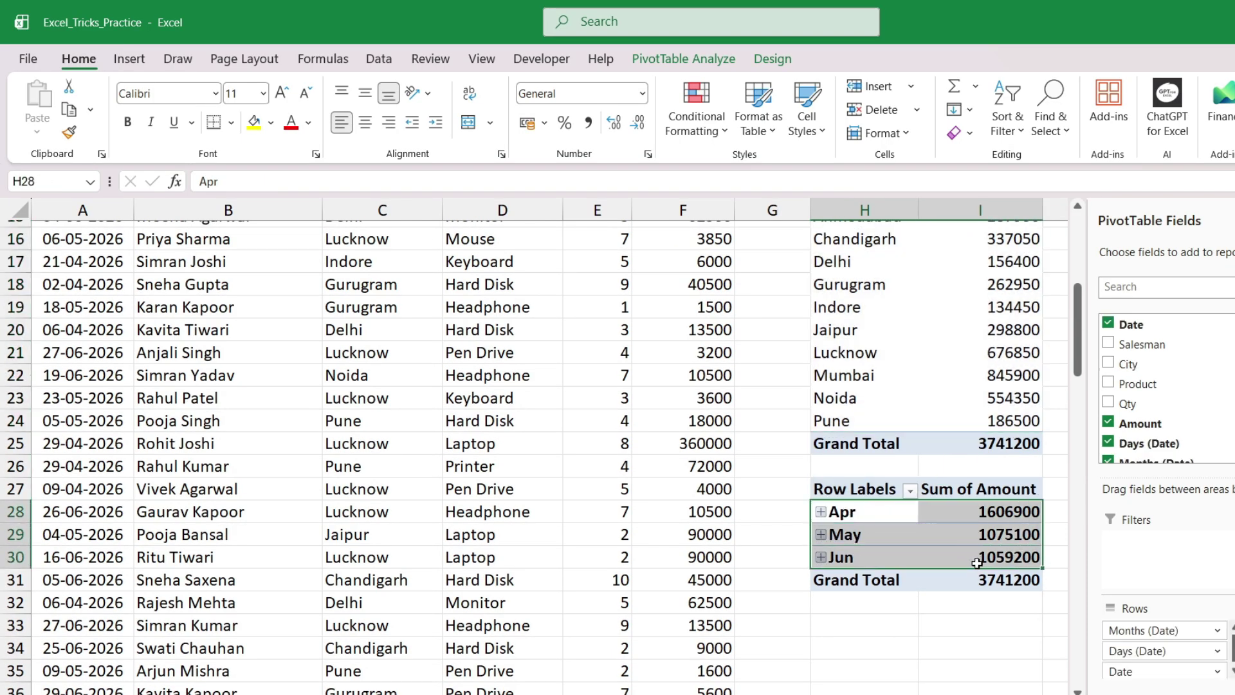
Check the Lucknow, Mouse and Delhi totals in the city and product pivots
click(981, 354)
scroll(953, 425, up, 4)
scroll(953, 419, up, 1)
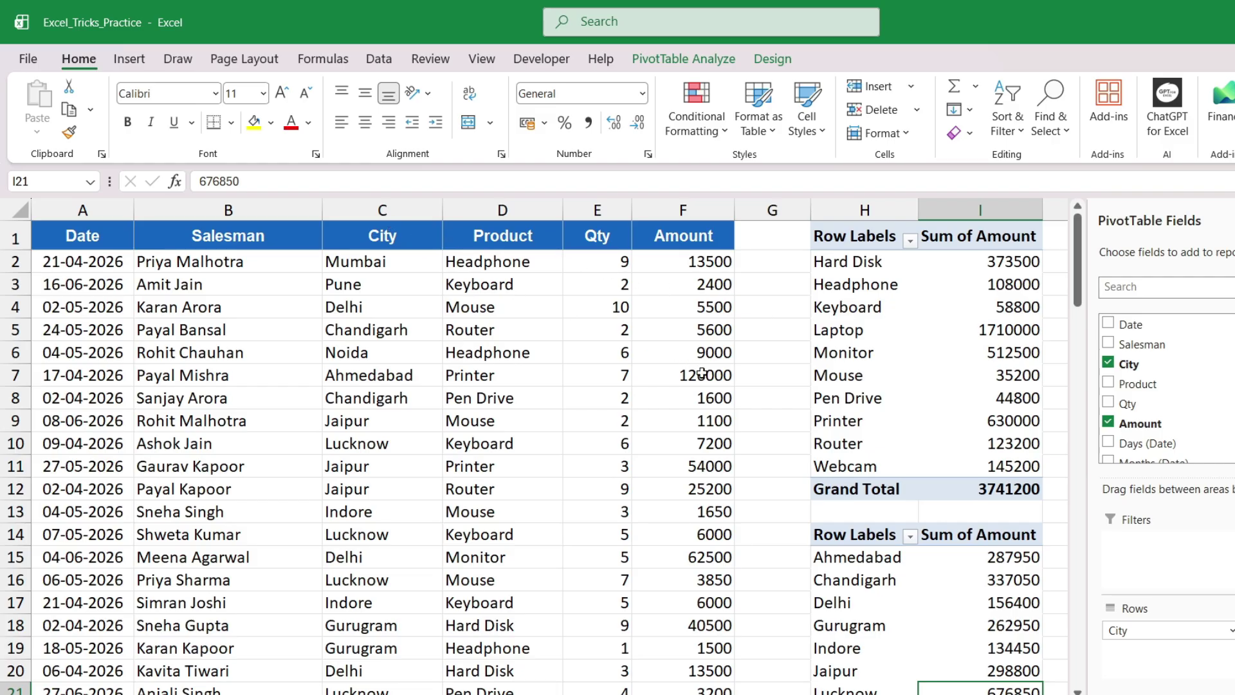
click(927, 382)
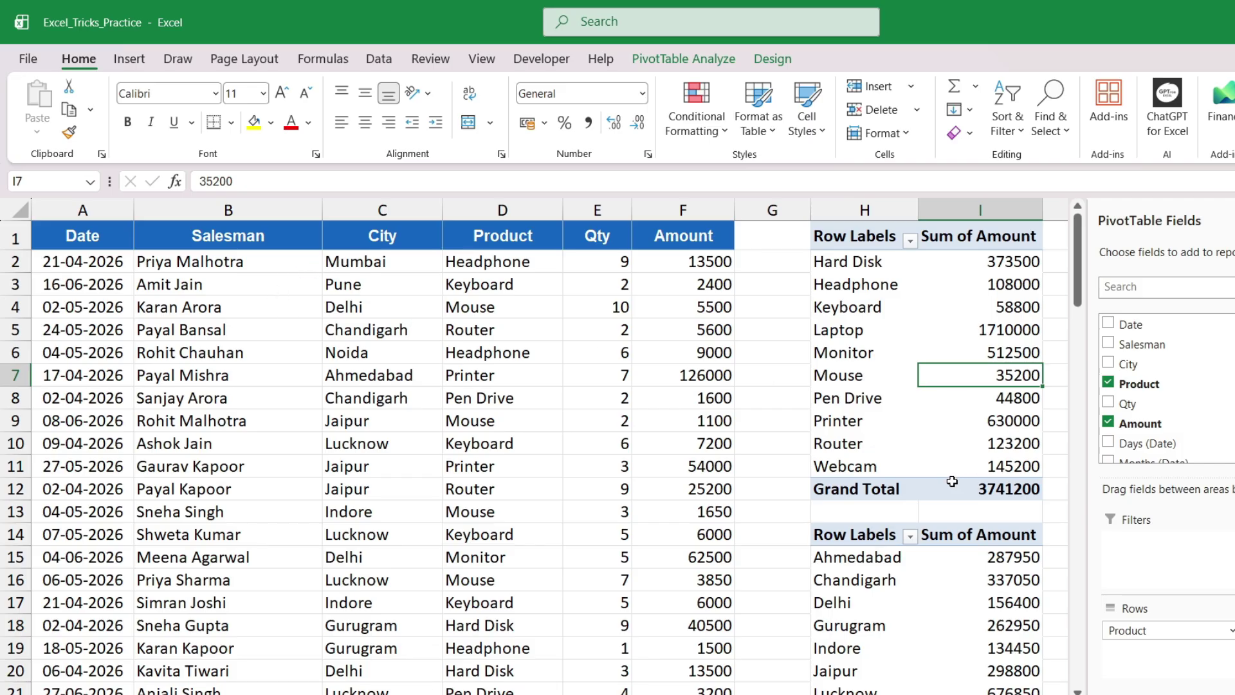
scroll(952, 481, down, 5)
scroll(943, 493, up, 2)
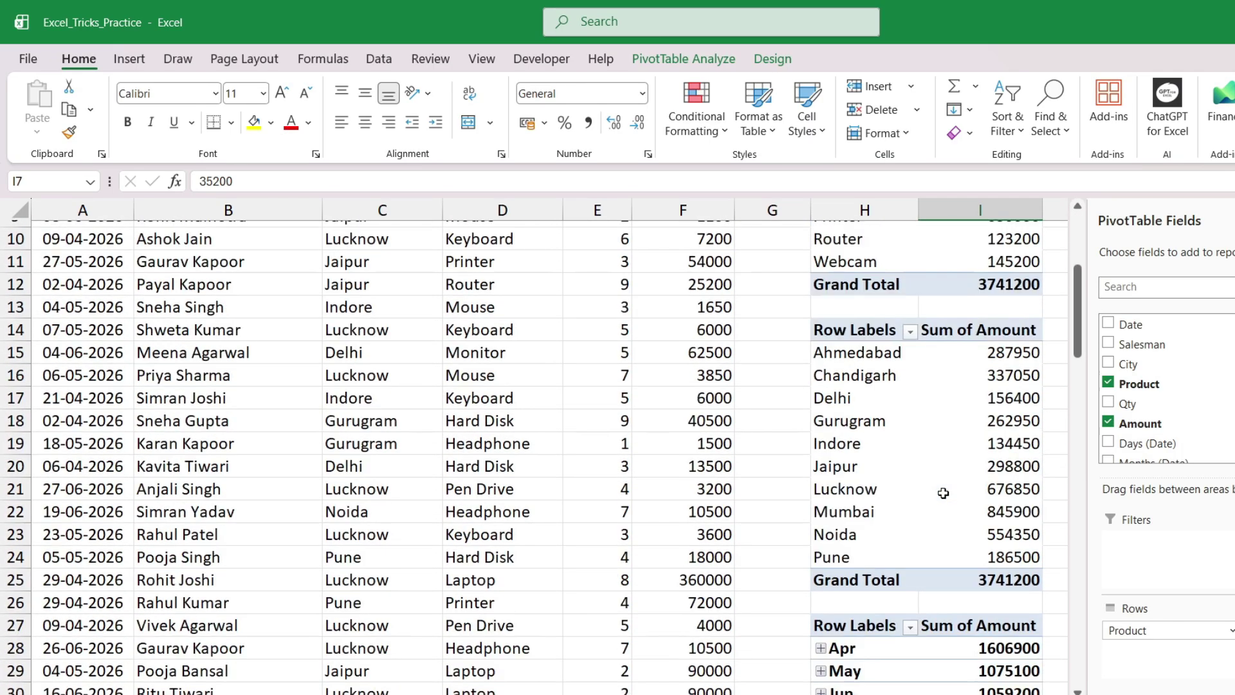
scroll(943, 493, up, 3)
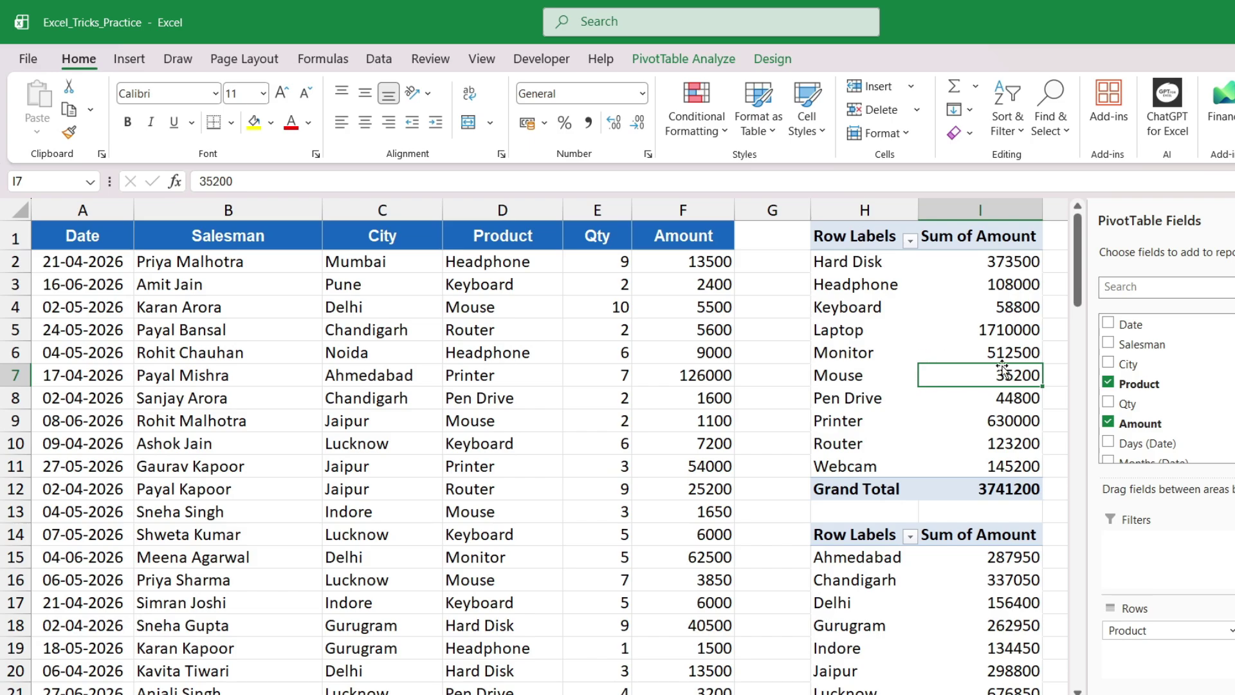
click(980, 602)
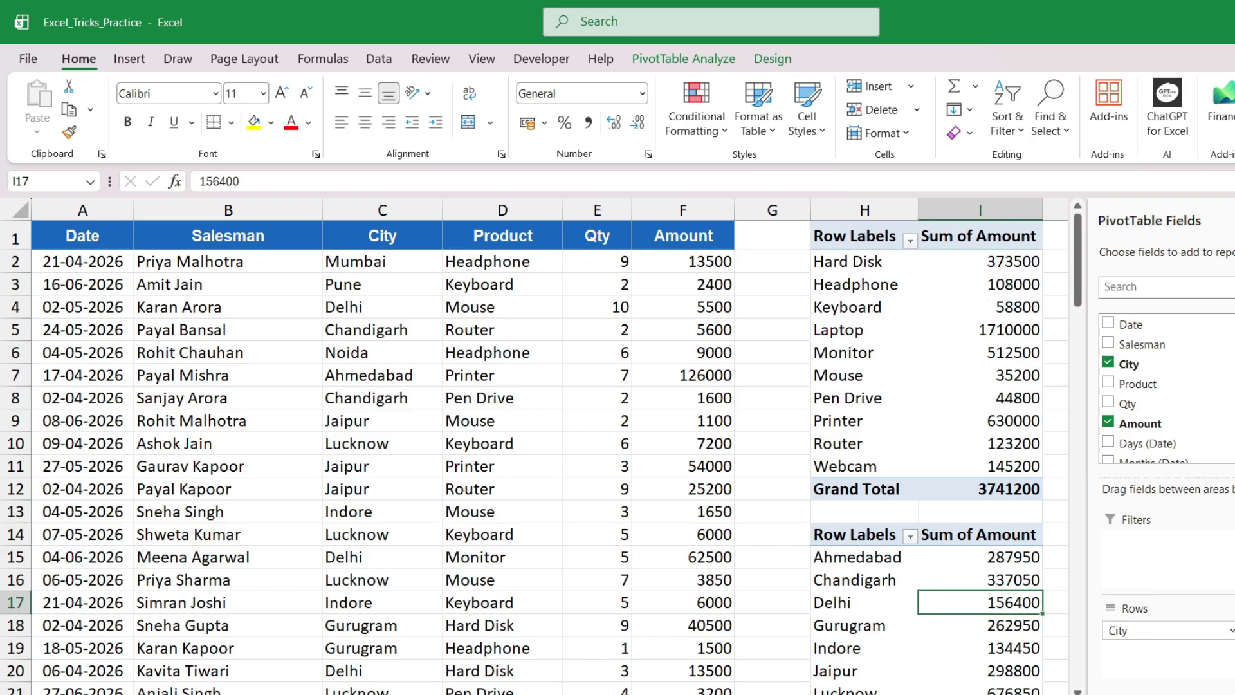